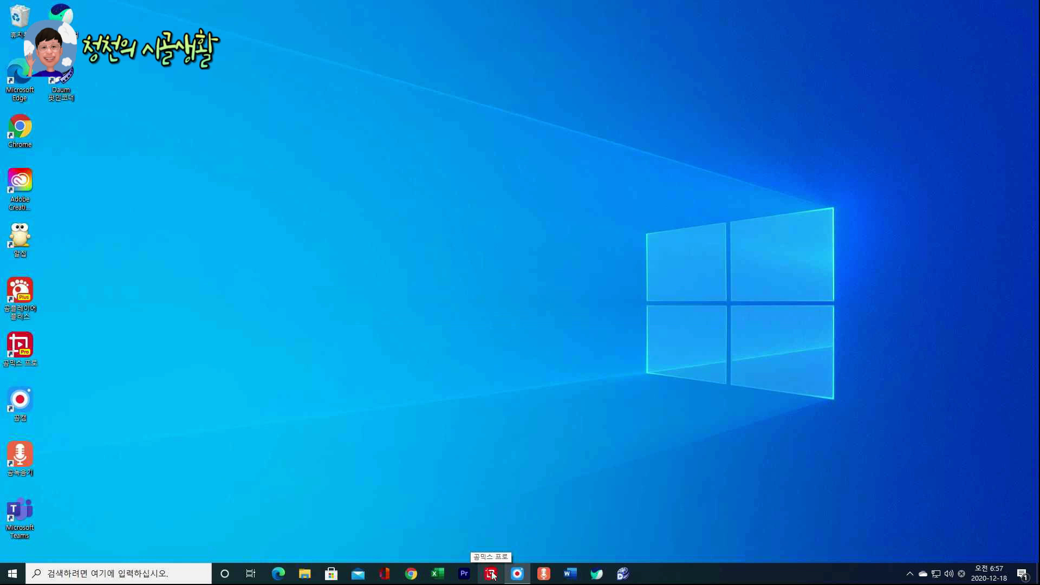
Step: Launch GOM Mix Pro and browse its text/image, template, overlay clip, filter and video transition libraries
left_click(491, 573)
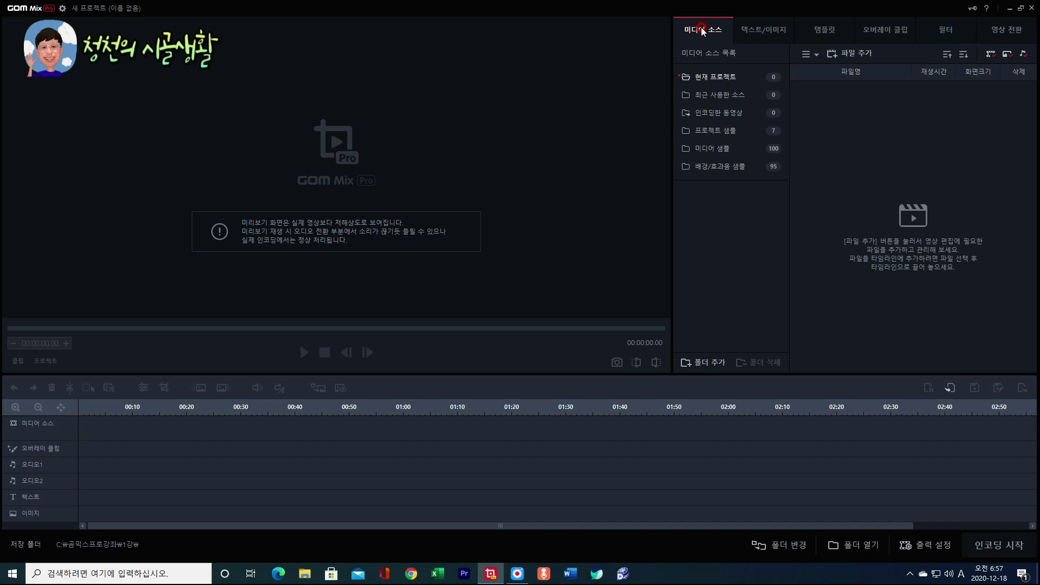
left_click(760, 29)
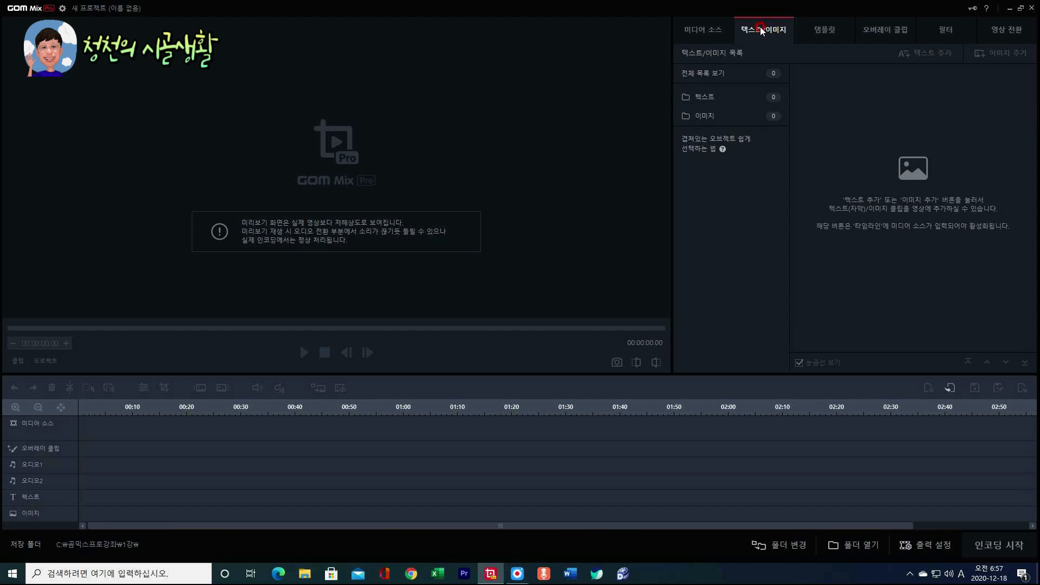
left_click(824, 29)
left_click_drag(1035, 80, 1036, 329)
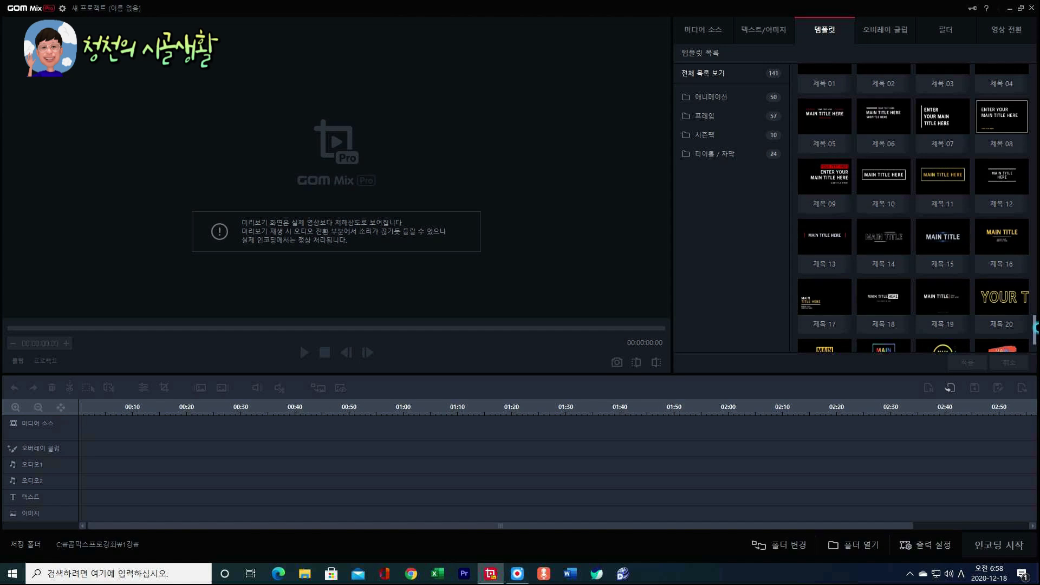
left_click(894, 28)
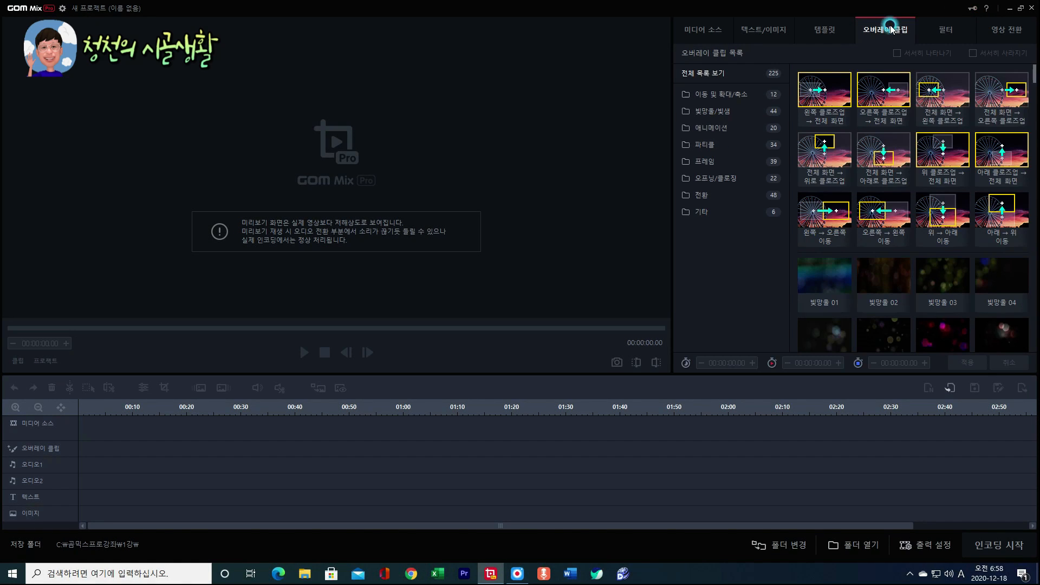
left_click_drag(1034, 75, 1036, 256)
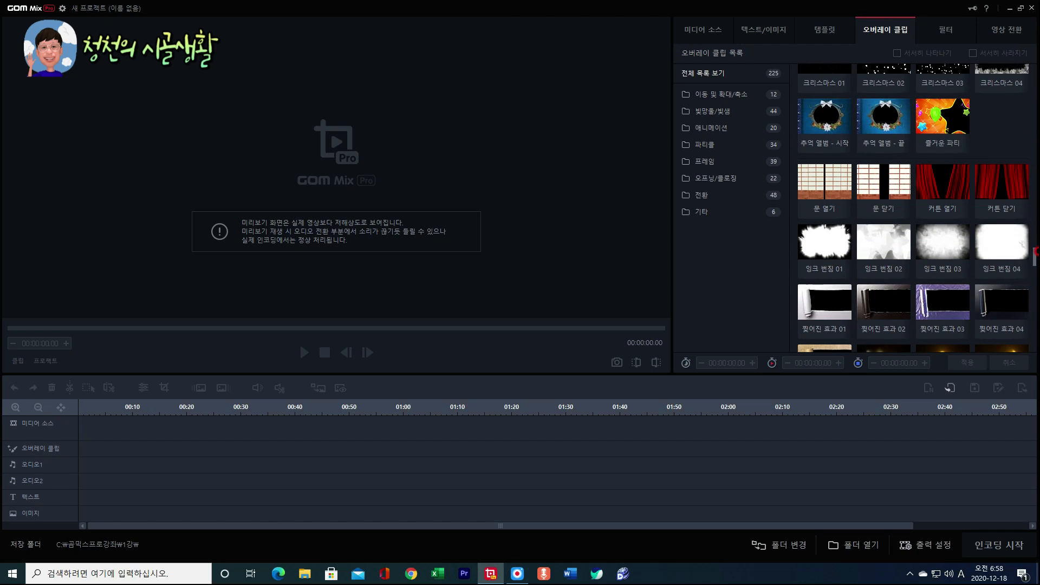
left_click(940, 32)
left_click_drag(1034, 92, 1024, 260)
left_click(1010, 31)
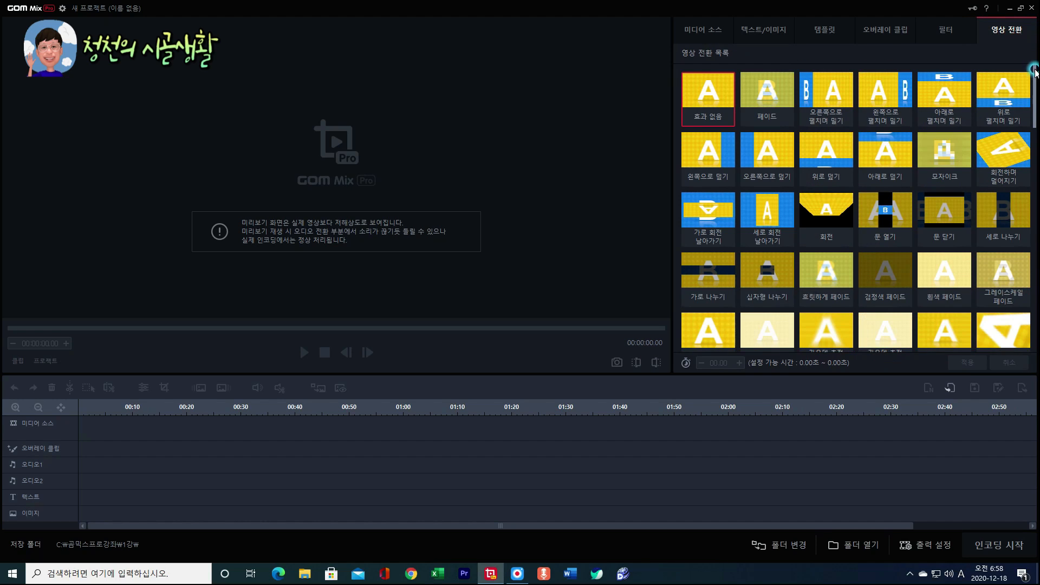
left_click_drag(1034, 69, 1034, 260)
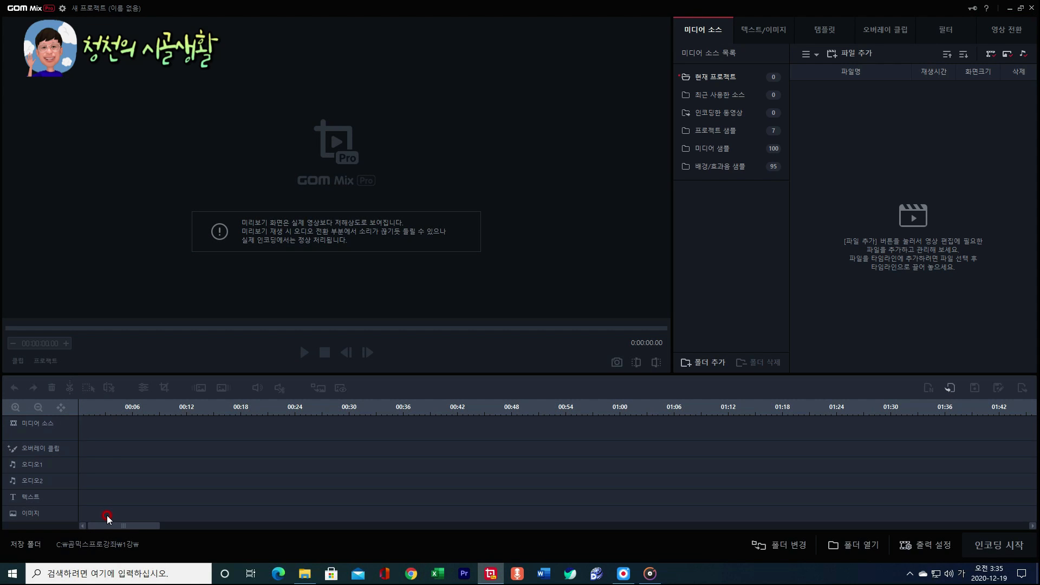
Step: Review the general, editing and filter preferences, trying out the text clip duration and autosave options
left_click(62, 9)
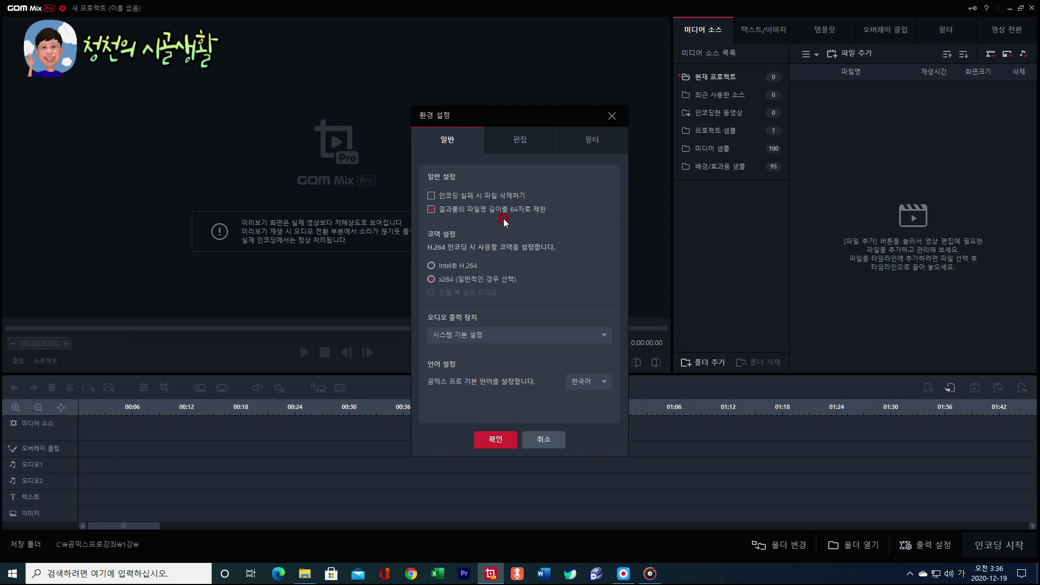
left_click(517, 141)
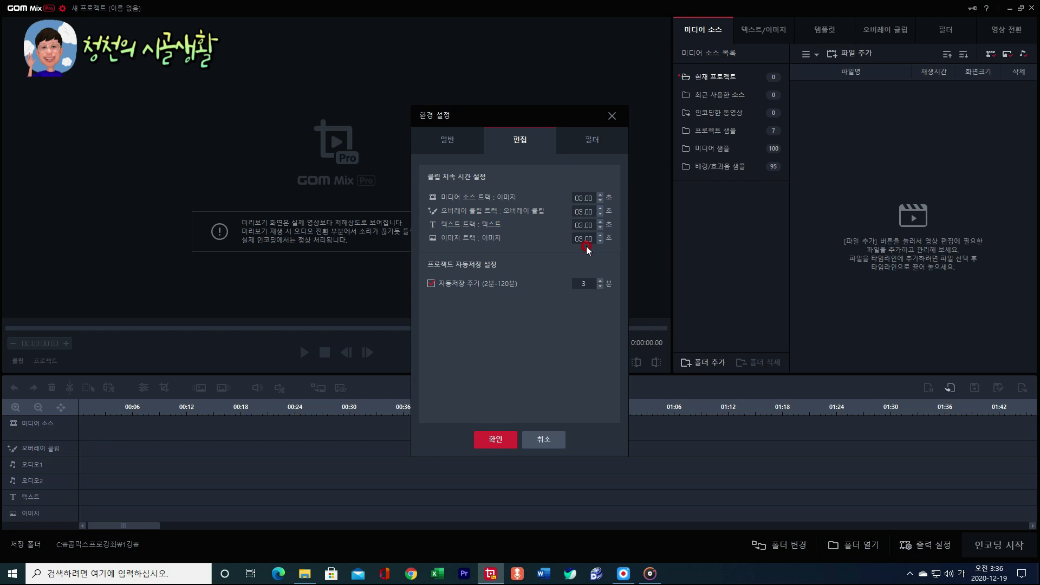
left_click(600, 222)
left_click(600, 222)
left_click(600, 229)
left_click(600, 229)
left_click(431, 284)
left_click(432, 283)
left_click(431, 284)
left_click(581, 141)
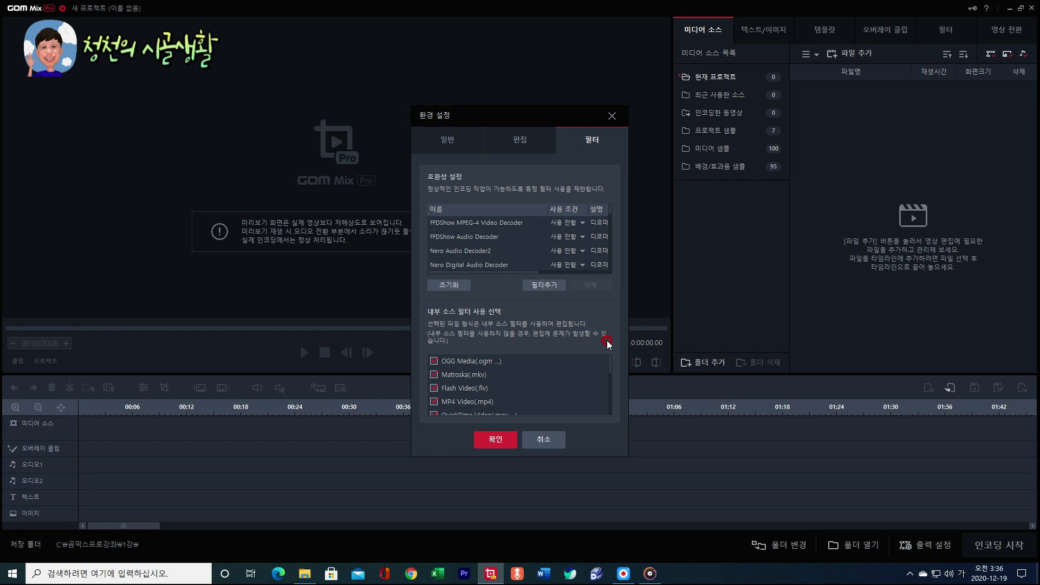
left_click(501, 444)
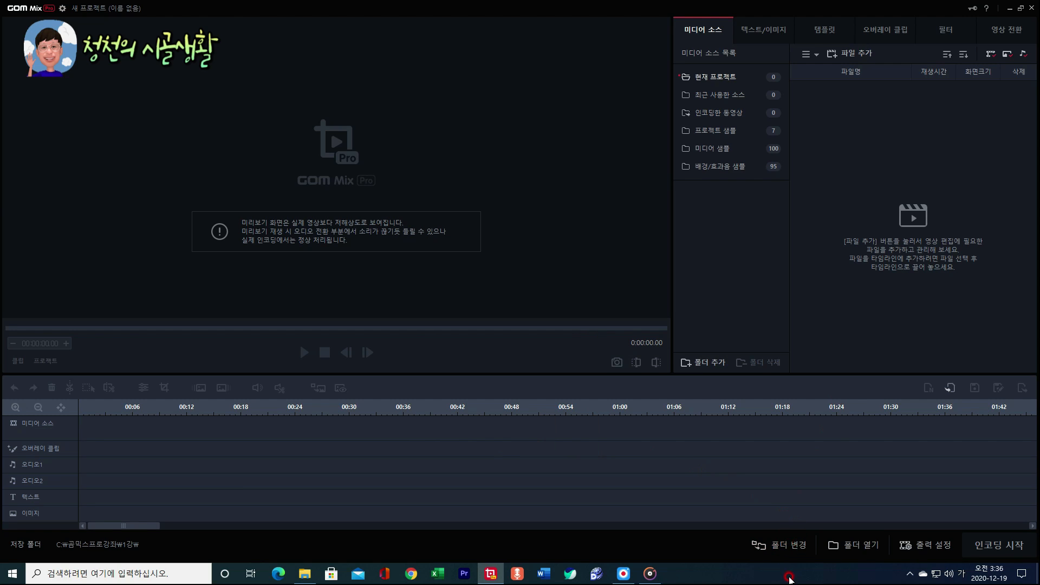
Step: Set the output save folder to C:\곰믹스프로강좌\1강
left_click(782, 544)
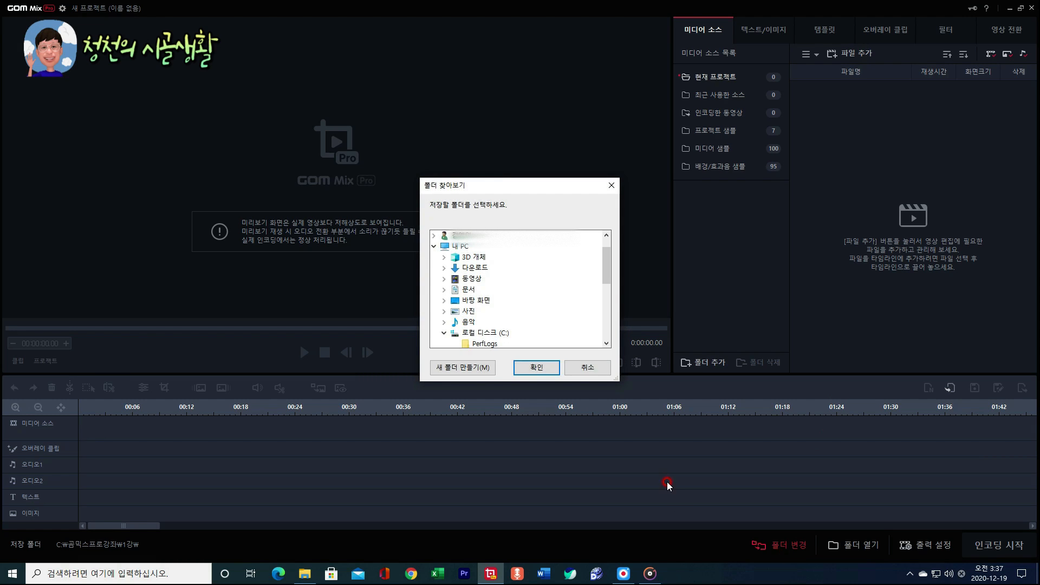
left_click_drag(607, 273, 605, 311)
left_click(481, 290)
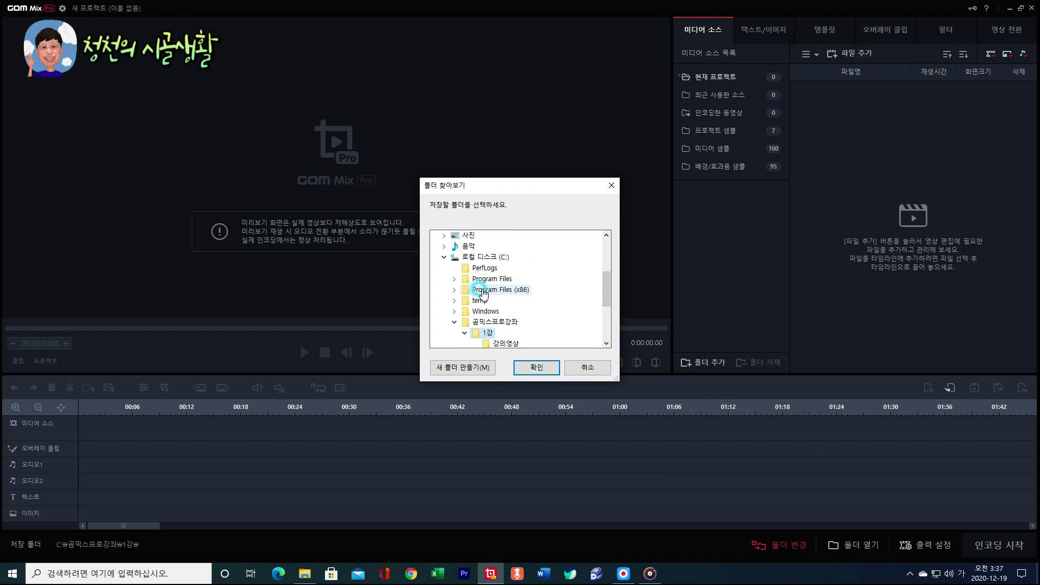
left_click(539, 369)
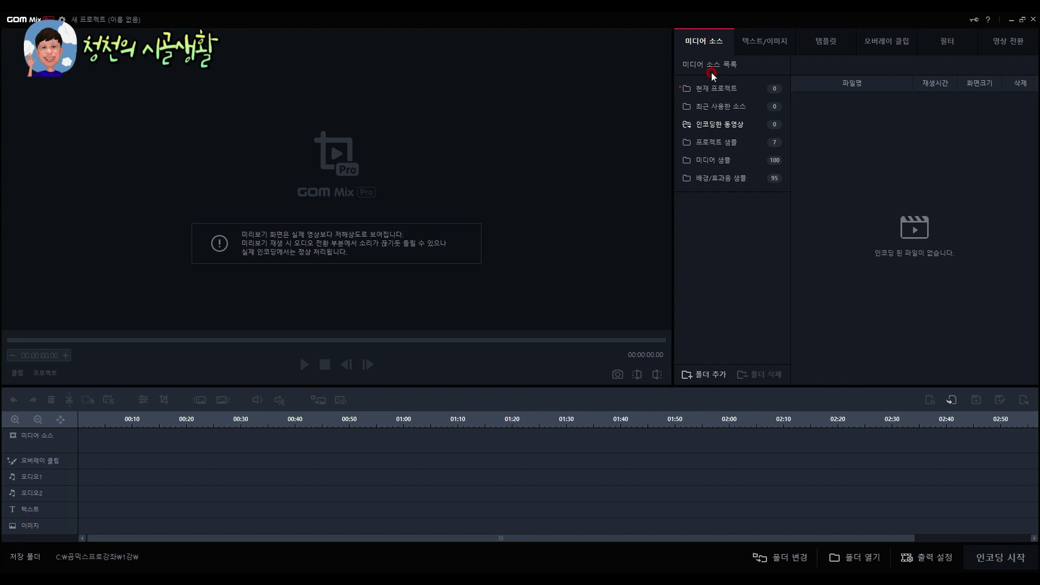
Step: Add the animal, beach, camera, cat, giraffe and human images from the 1강 folder to the current project's media sources
left_click(717, 89)
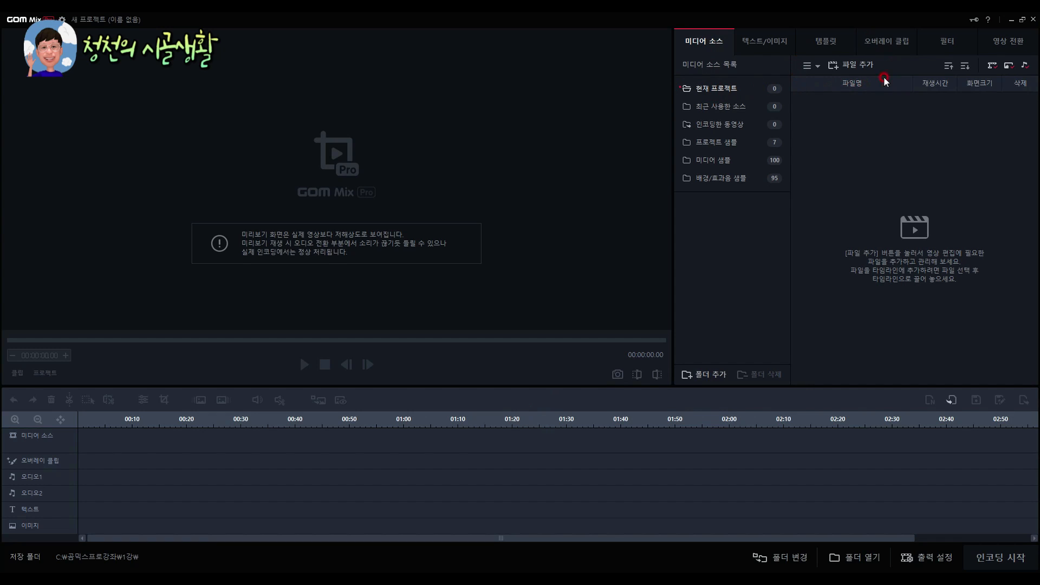
left_click(848, 69)
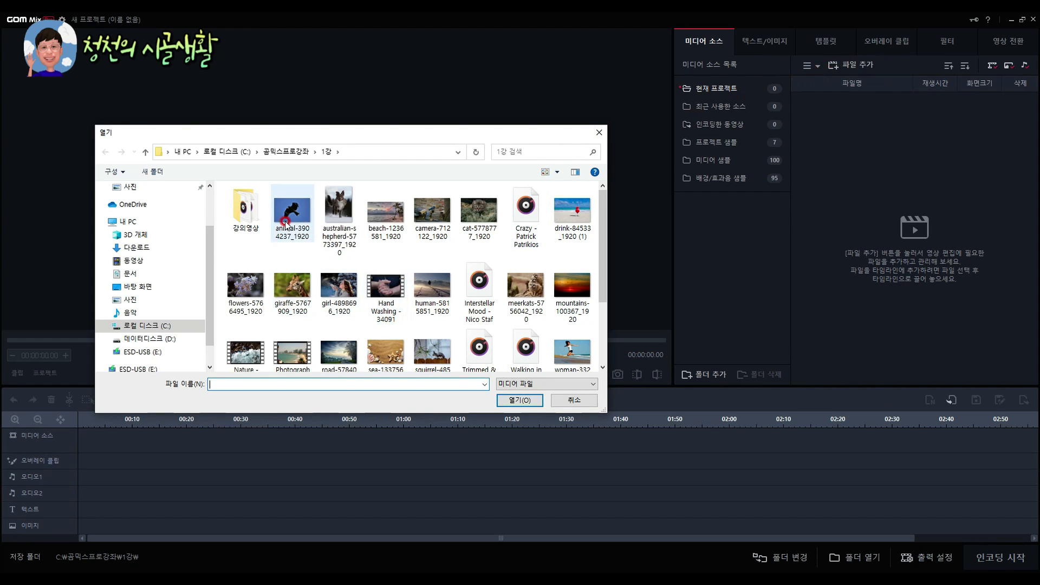
key("ctrl+a")
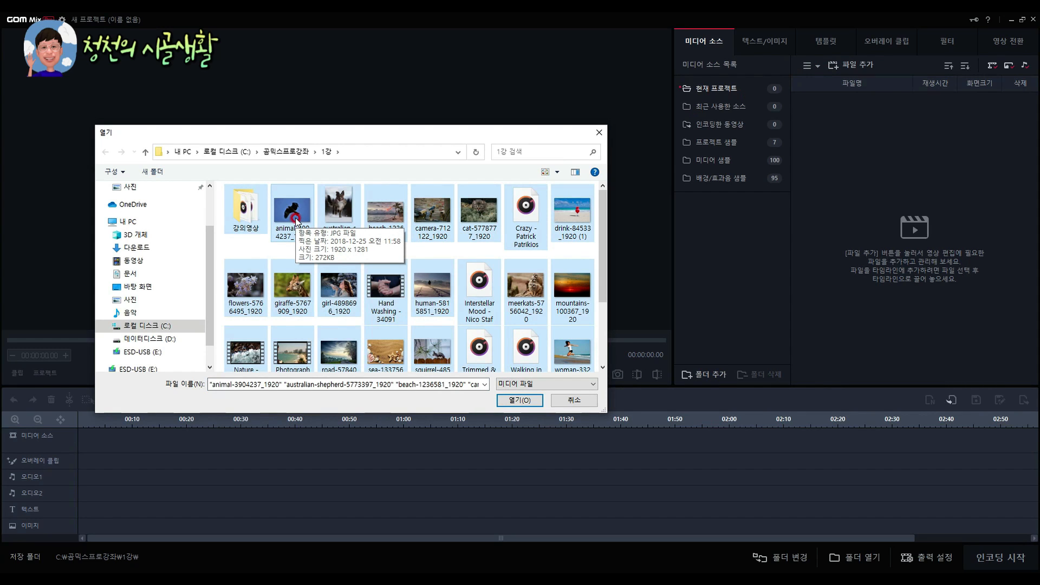
left_click(296, 219)
left_click(387, 214, "ctrl")
left_click(429, 215, "ctrl")
left_click(477, 213, "ctrl")
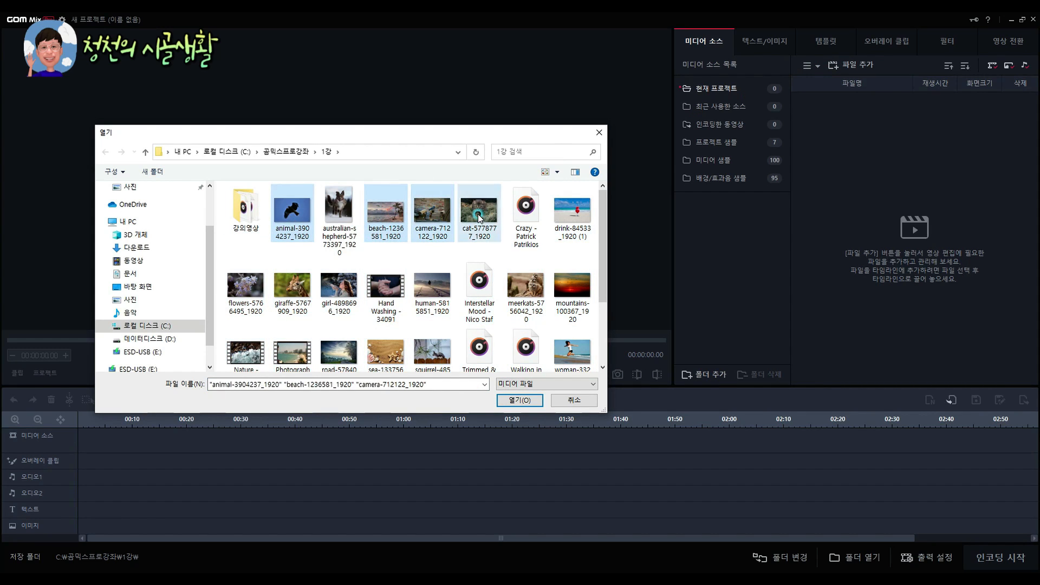
left_click(296, 291, "ctrl")
left_click(434, 291, "ctrl")
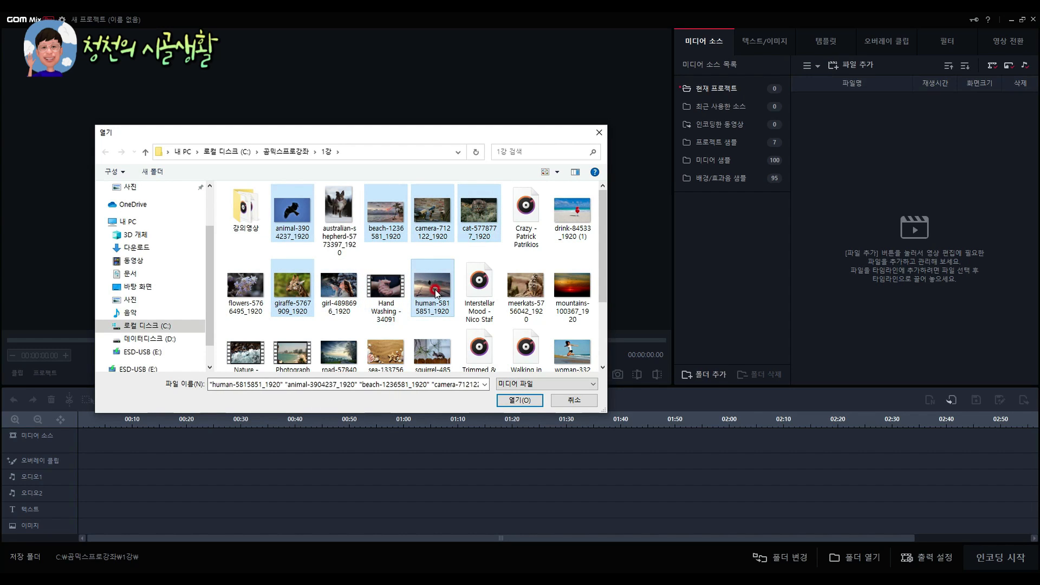
left_click(438, 213)
left_click_drag(437, 210, 831, 139)
left_click(521, 400)
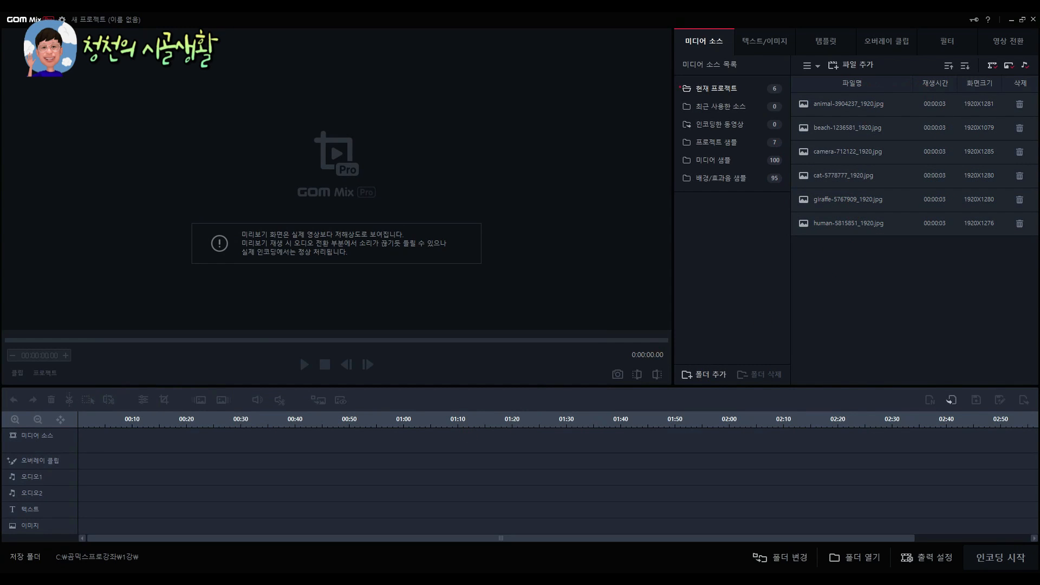
Step: Open the folder C:\곰믹스프로강좌\1강 in a new File Explorer window
key("super+e")
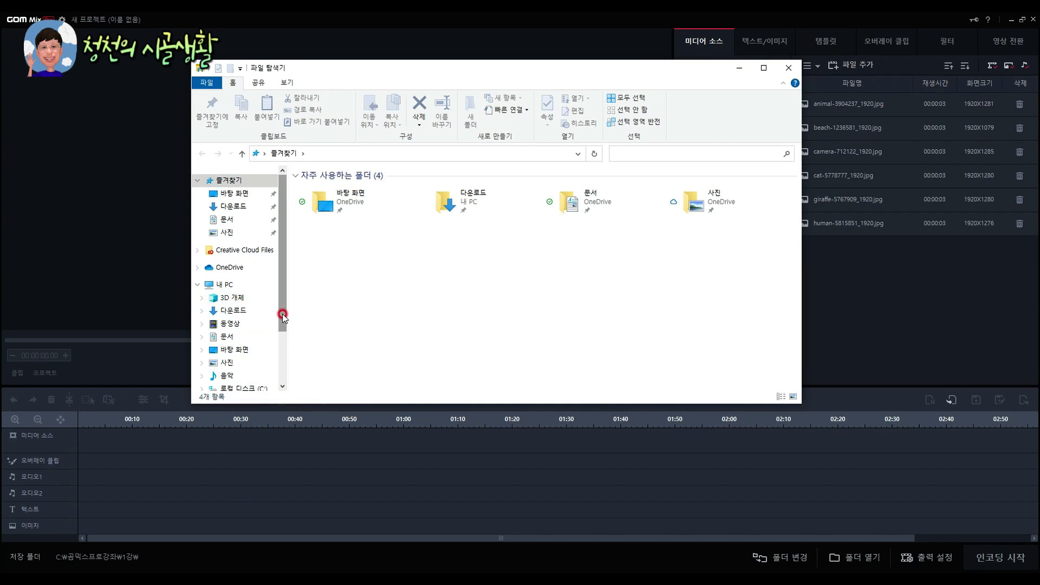
left_click_drag(282, 314, 281, 355)
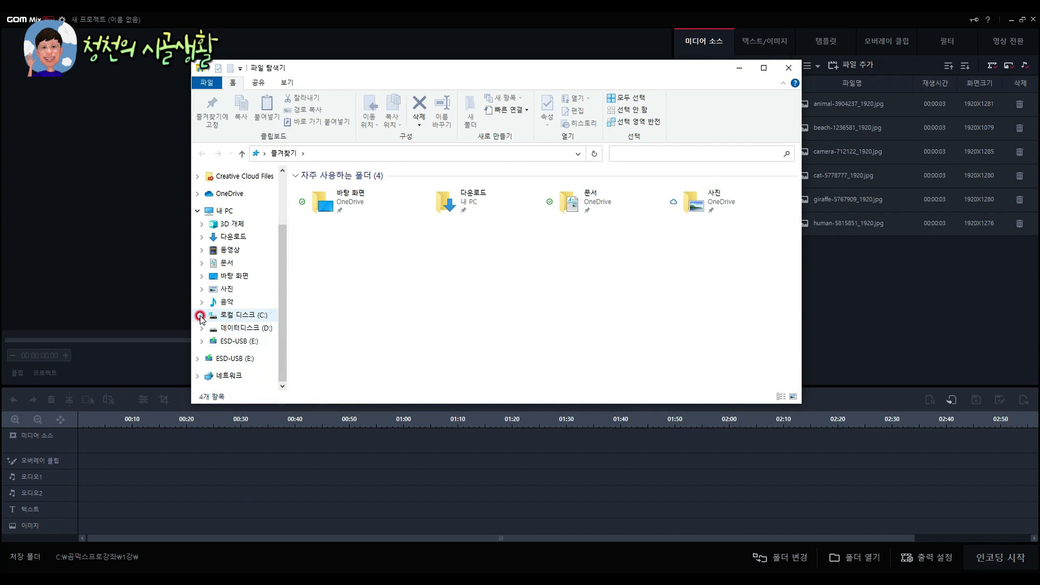
left_click(200, 315)
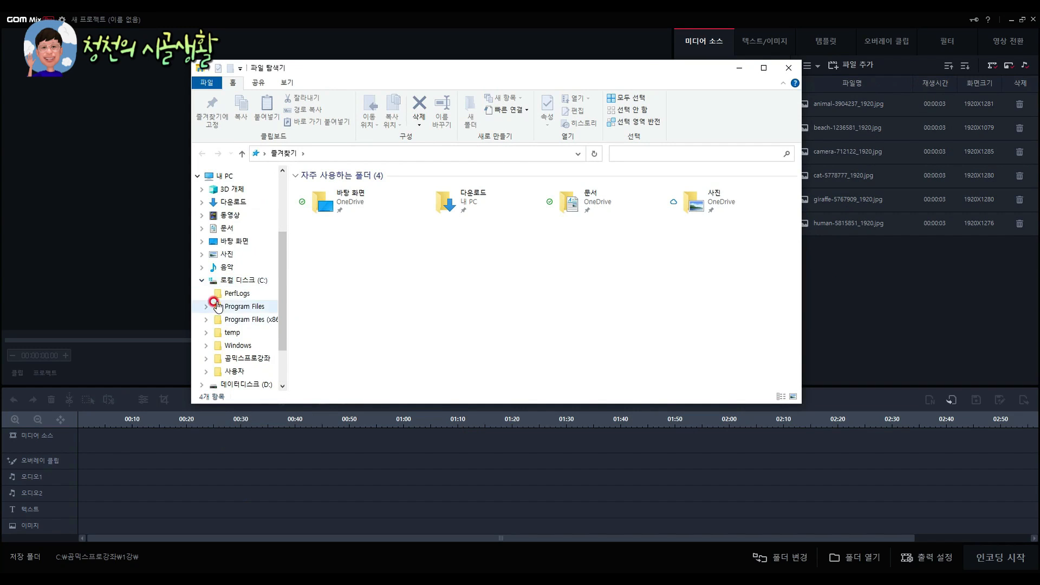
left_click_drag(281, 337, 281, 282)
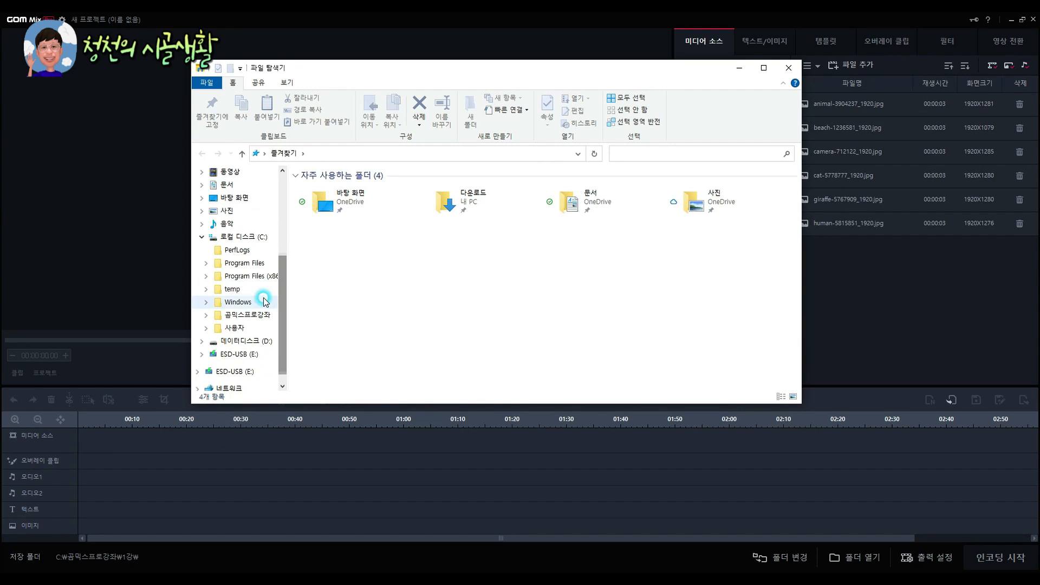
left_click(205, 340)
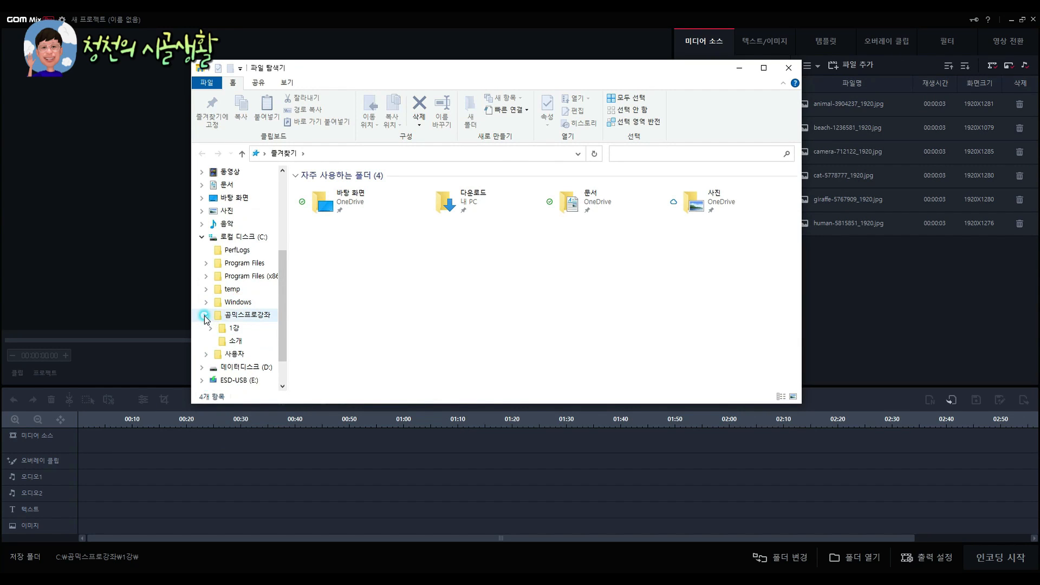
left_click(232, 327)
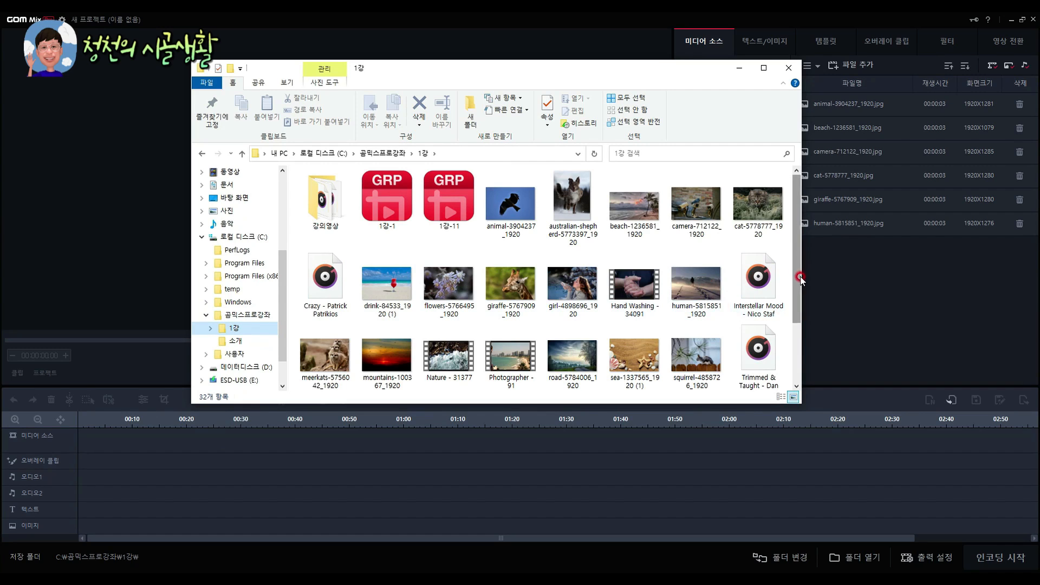
Step: Add the adjacent girl, Hand Washing and human files from File Explorer to the GOM Mix Pro media source list
left_click_drag(796, 284, 796, 304)
left_click(697, 260)
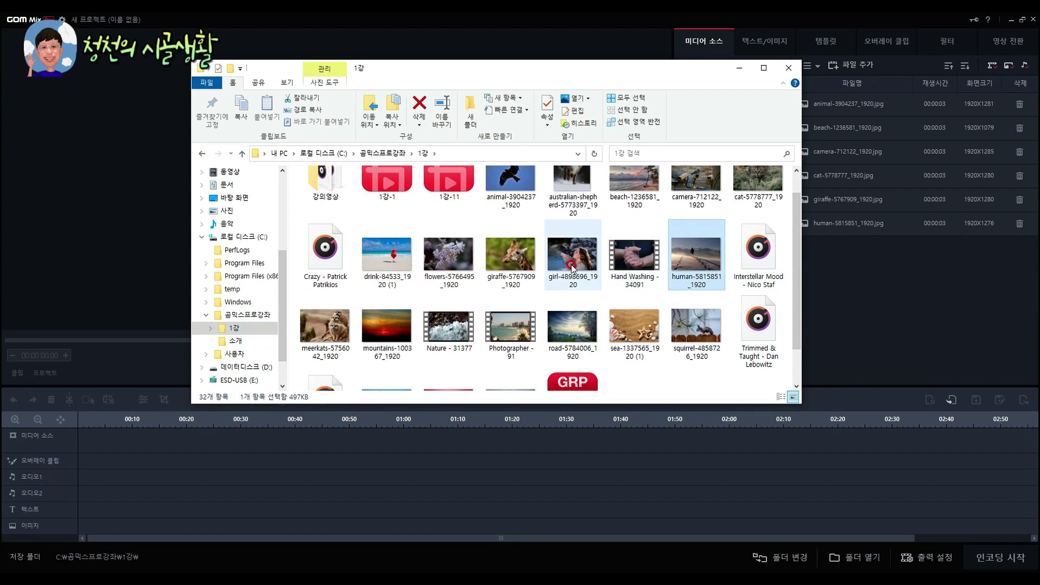
left_click(573, 260, "shift")
left_click_drag(573, 261, 867, 265)
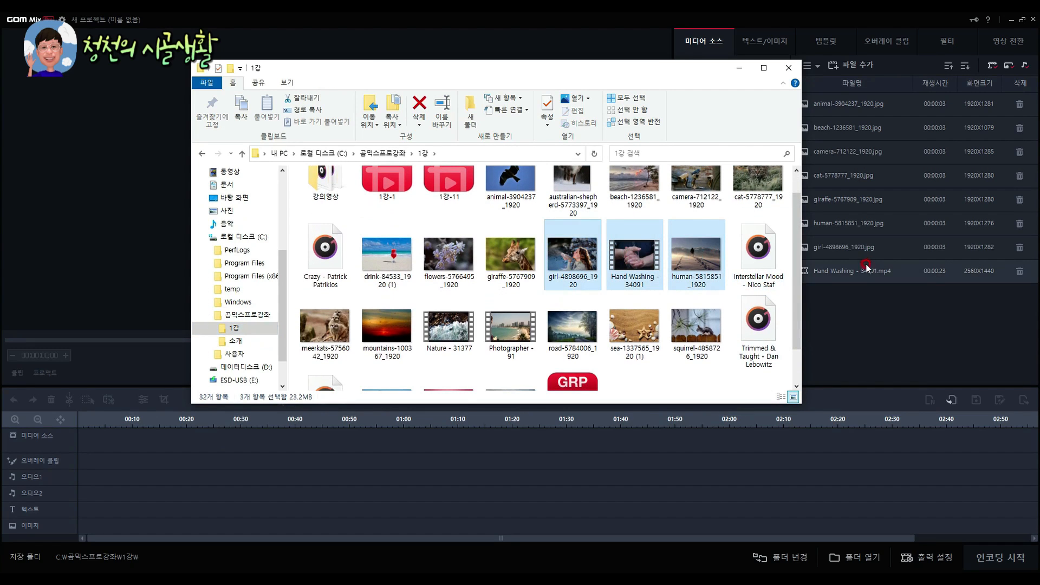
left_click(806, 65)
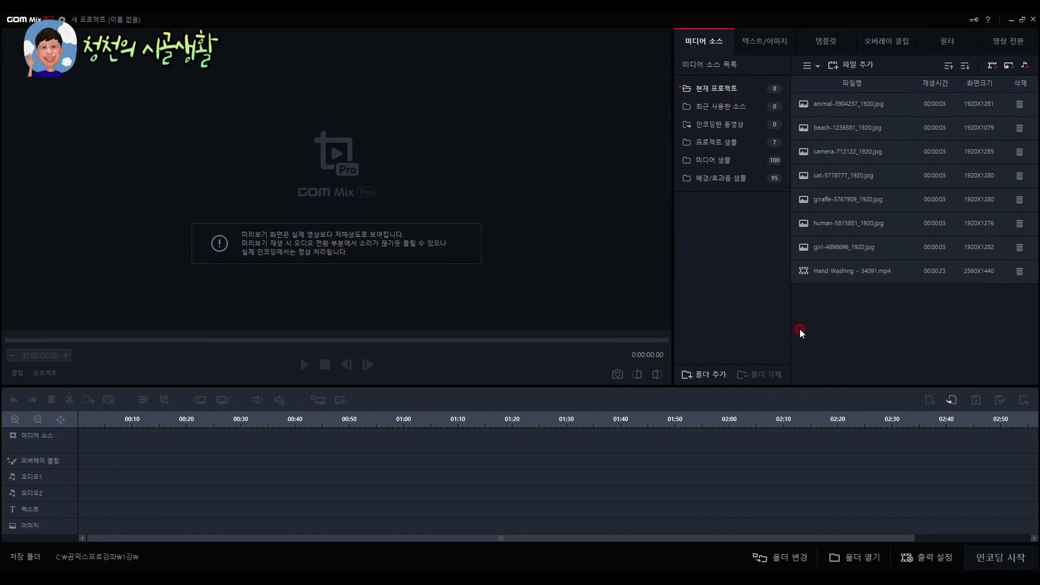
Step: Delete Hand Washing - 34091.mp4 from the current project's media source list
left_click(803, 269)
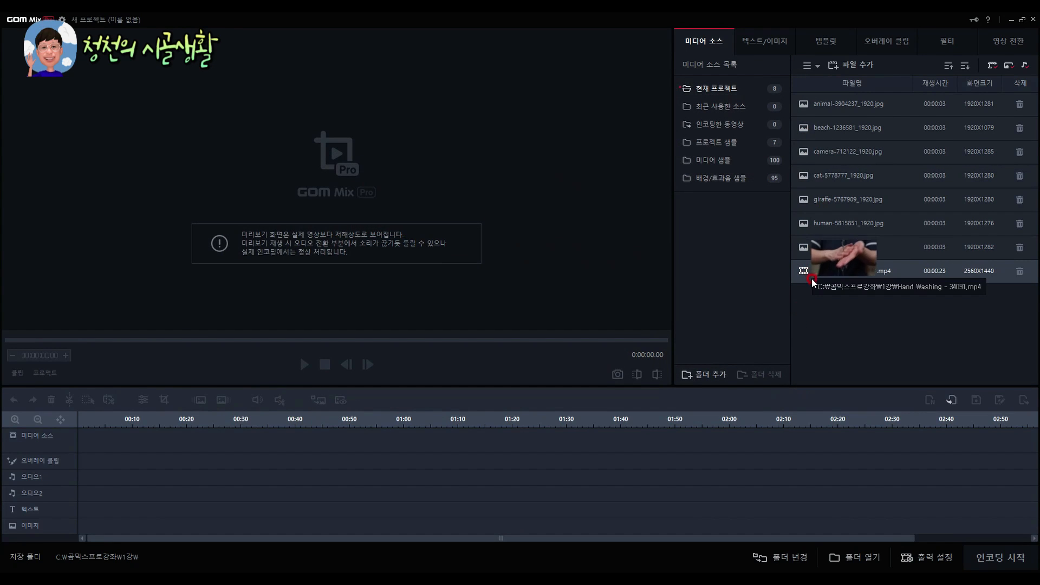
left_click(1020, 271)
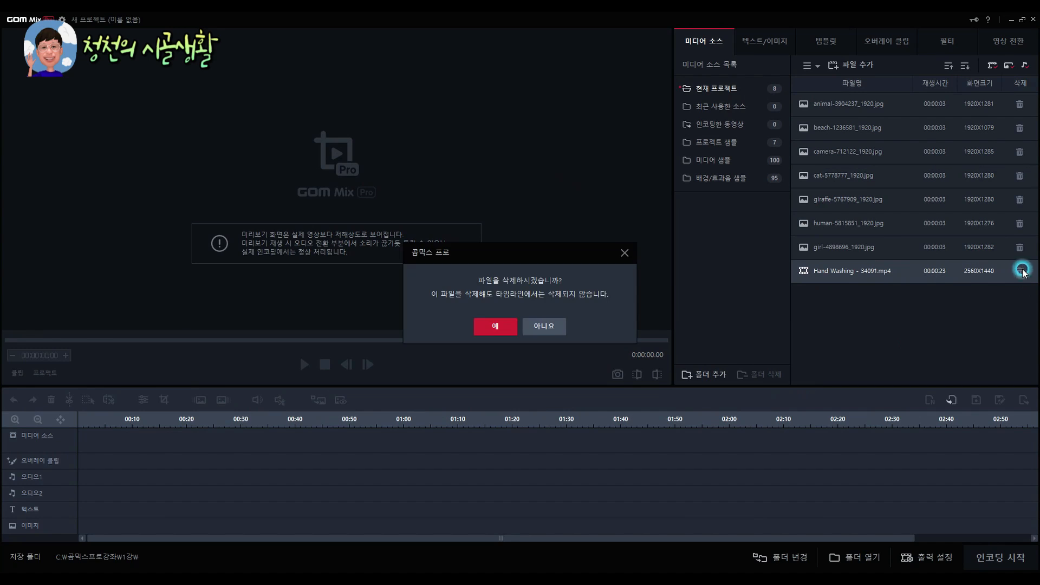
left_click(504, 325)
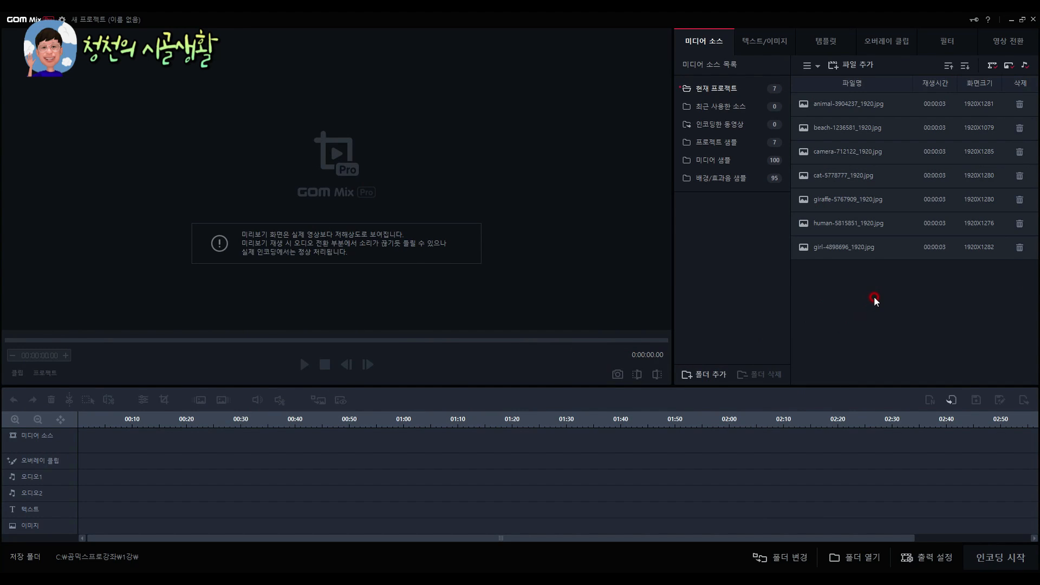
Step: Add the animal, beach and camera images to the timeline's media source track, in that order
left_click_drag(807, 103, 382, 449)
left_click(815, 127)
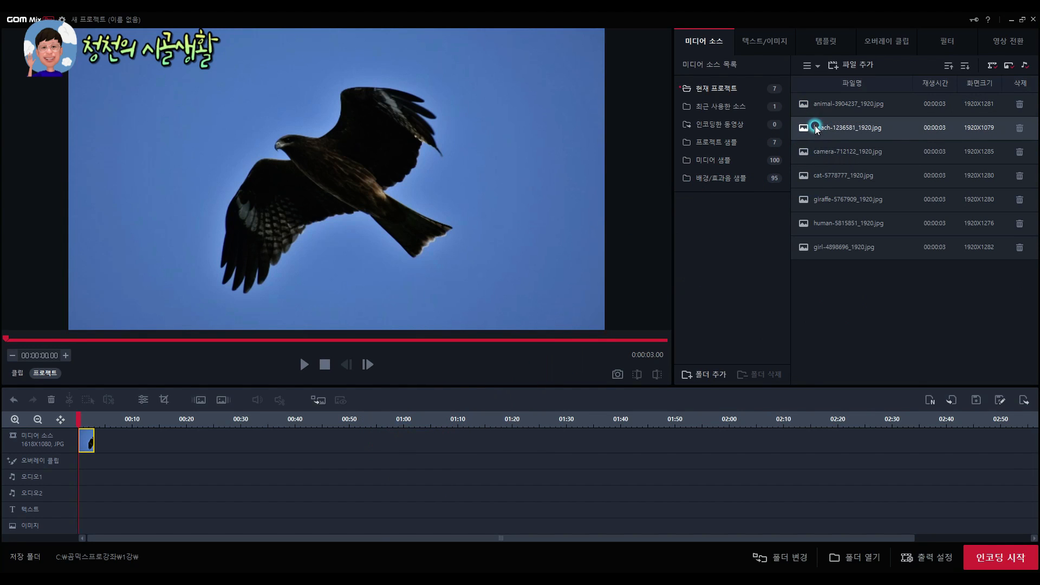
left_click(799, 127)
double_click(801, 128)
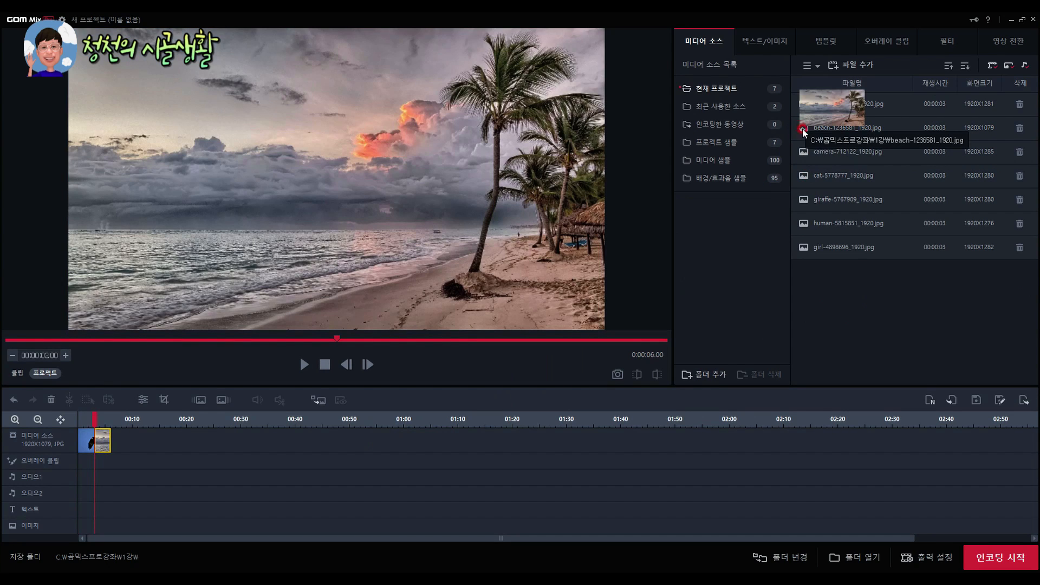
left_click(804, 153)
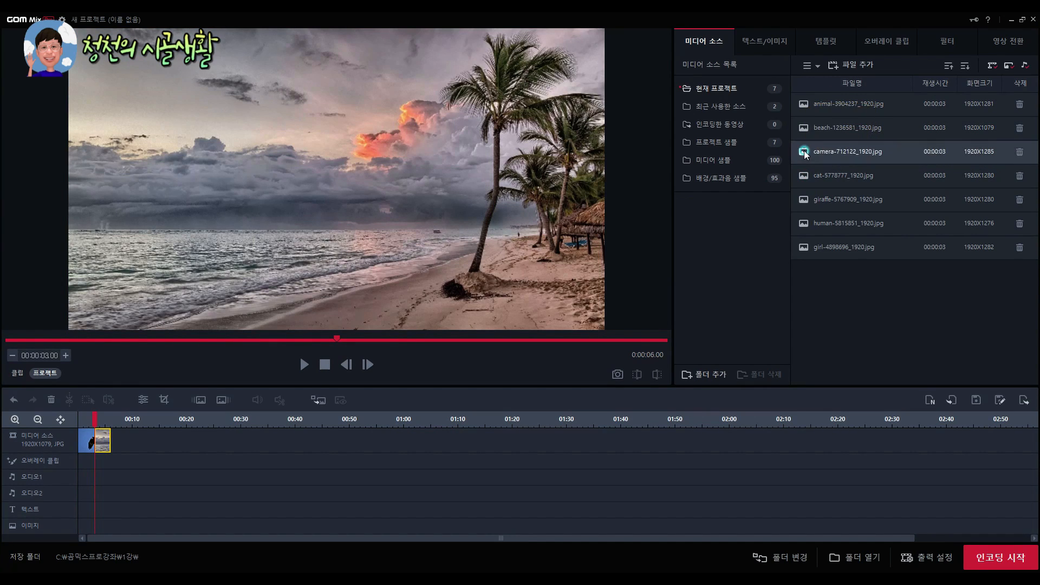
double_click(804, 153)
Step: Add the cat, giraffe, human and girl images together to the end of the timeline's media source track
left_click(814, 187)
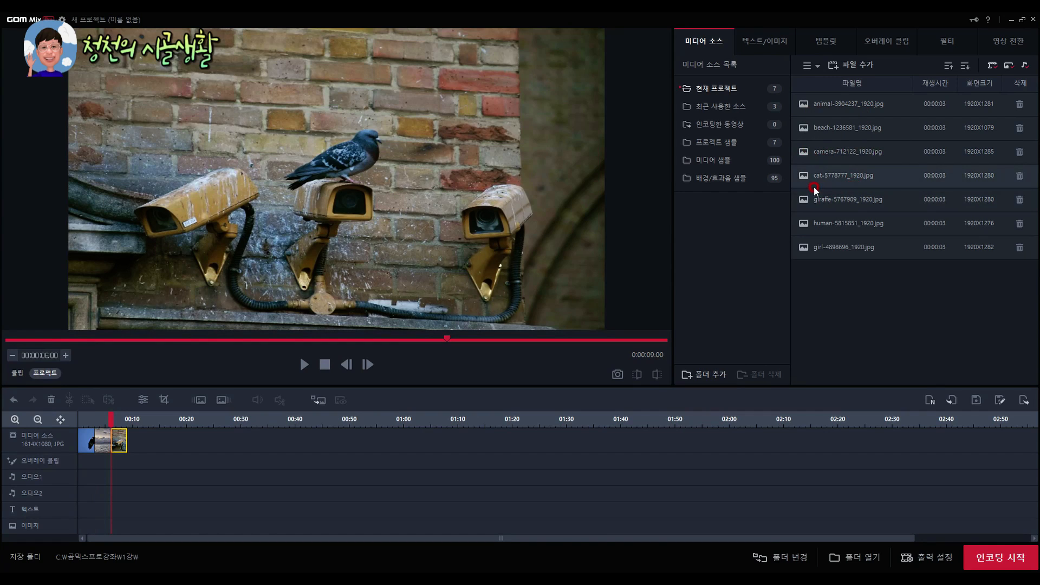
left_click(820, 247)
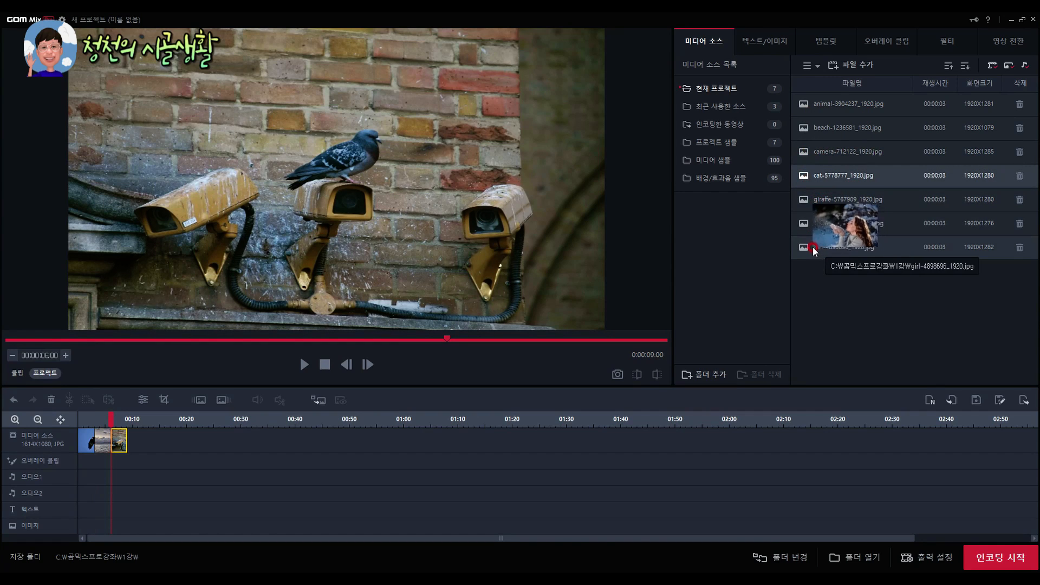
left_click(814, 248, "shift")
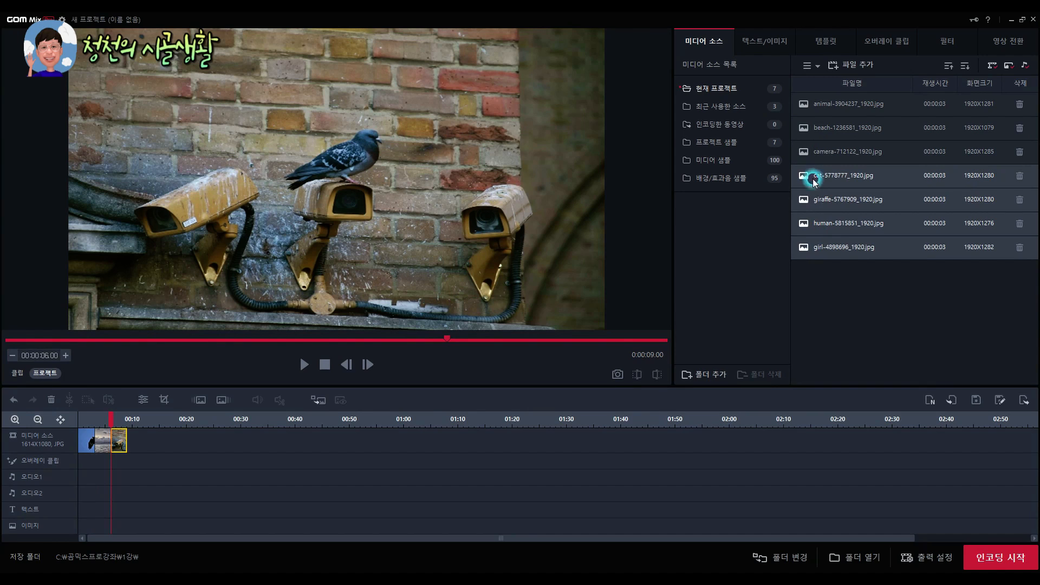
left_click(812, 180)
left_click(810, 247, "shift")
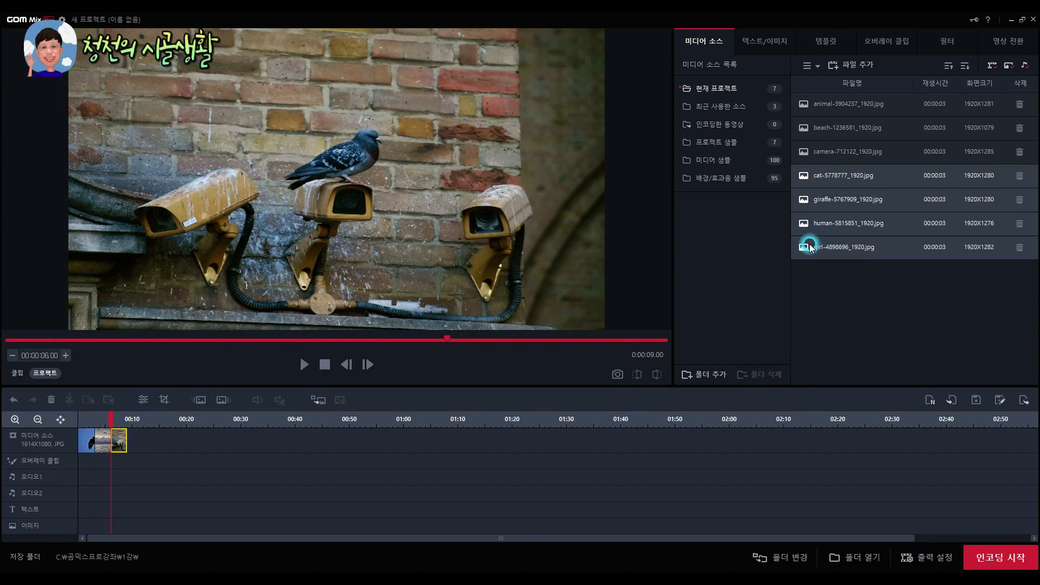
left_click_drag(831, 184, 509, 441)
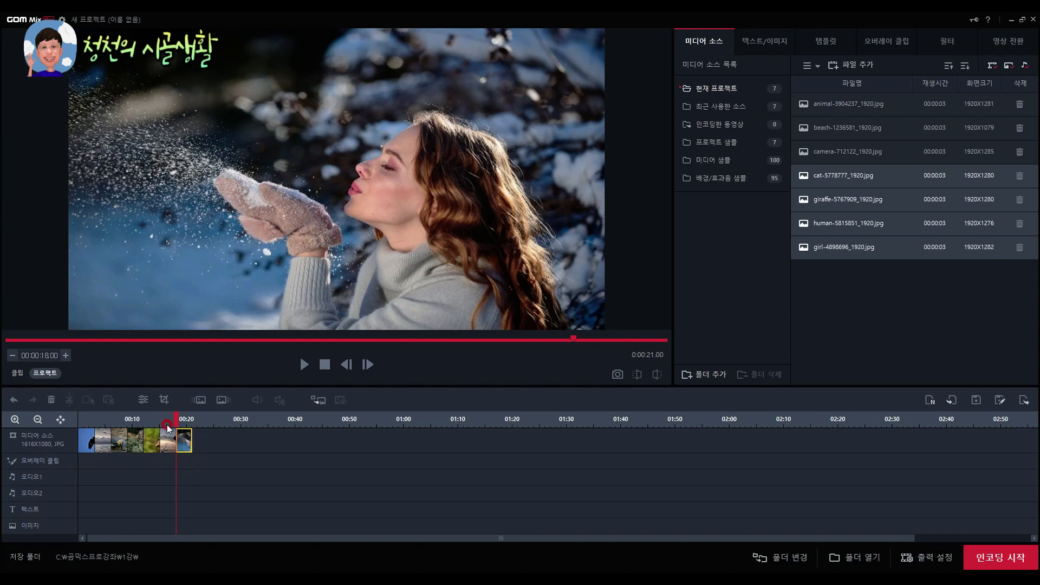
Step: Play the project from the first clip to preview the image sequence, and stop playback
left_click_drag(172, 418, 86, 422)
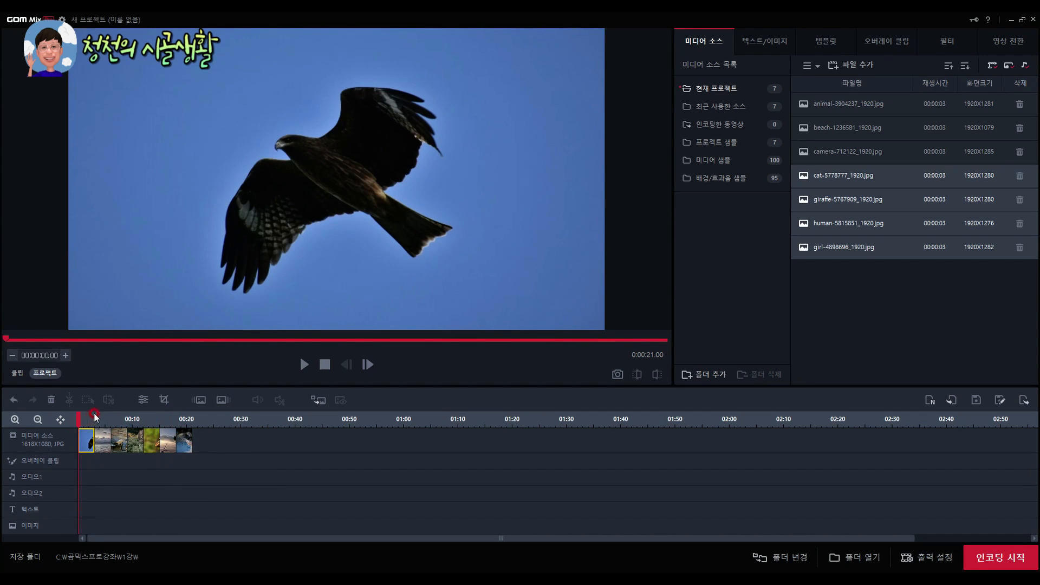
left_click(304, 364)
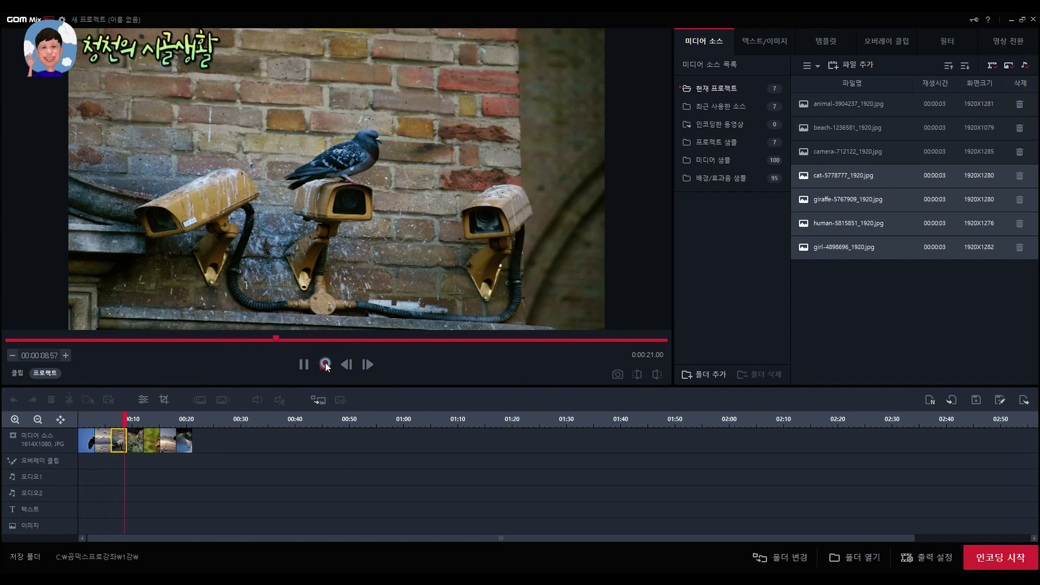
left_click(325, 365)
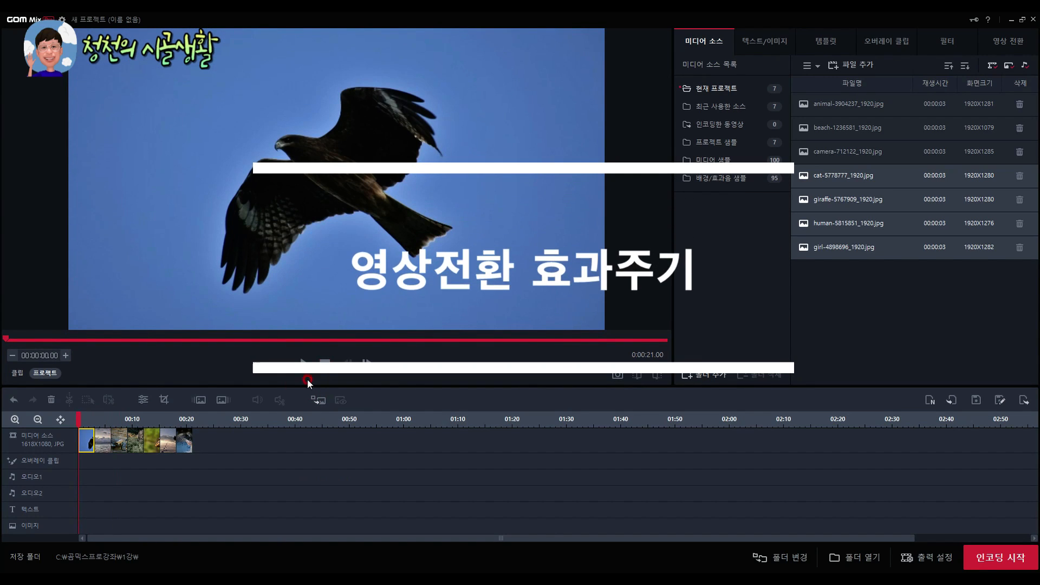
Step: Apply video fade-in and fade-out to the animal clip and the beach clip on the timeline
left_click(200, 401)
left_click(222, 401)
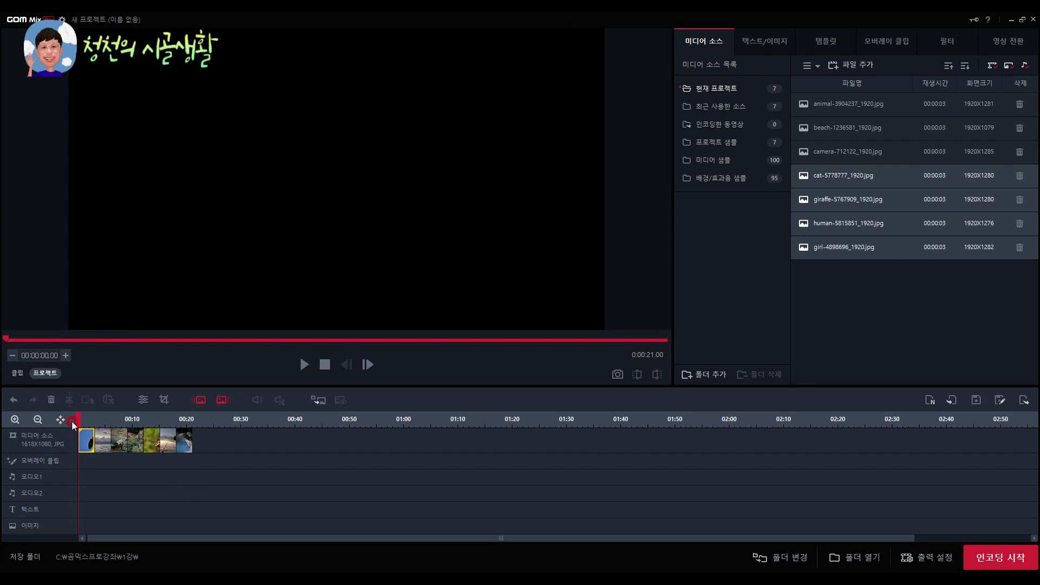
left_click(103, 442)
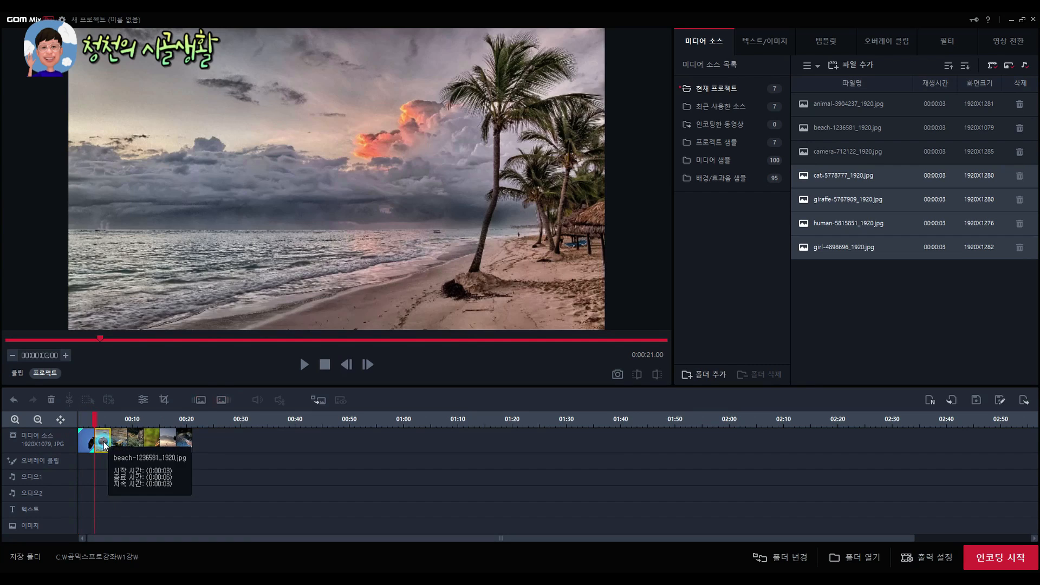
left_click(200, 401)
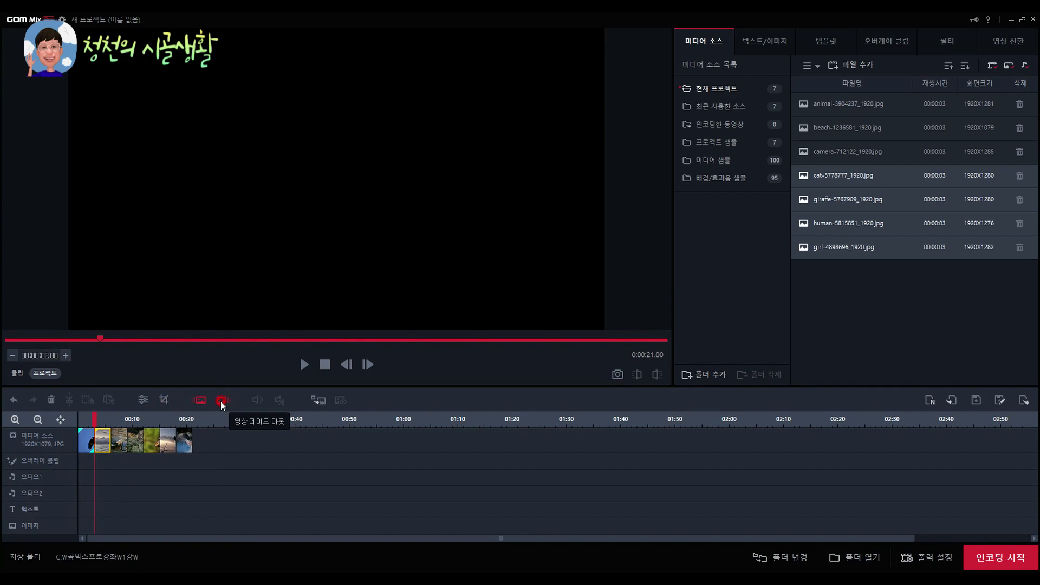
left_click(222, 400)
Step: Preview the fades from the animal clip onward, and stop playback
left_click(86, 442)
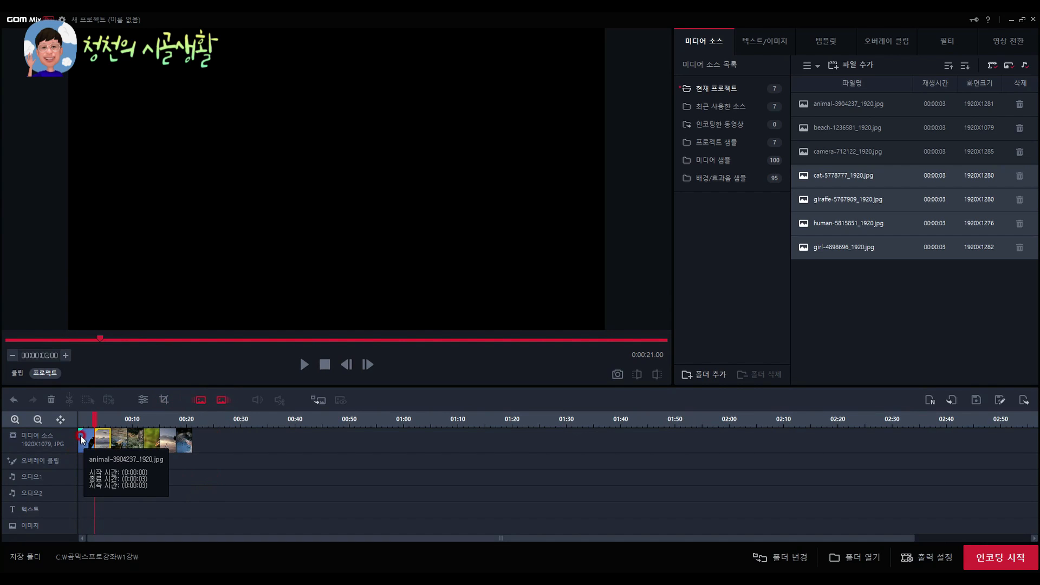
left_click(297, 369)
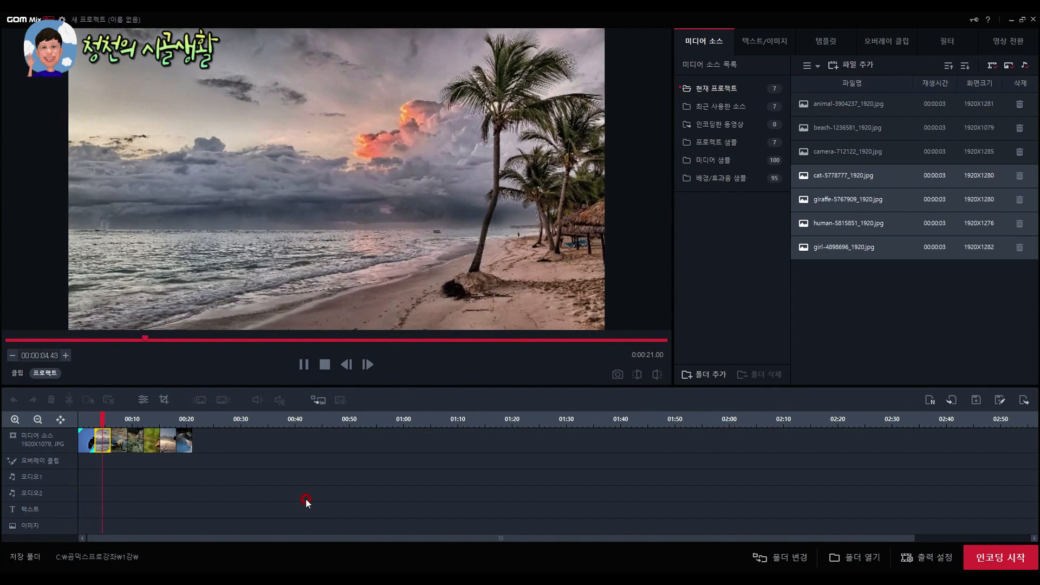
left_click(321, 364)
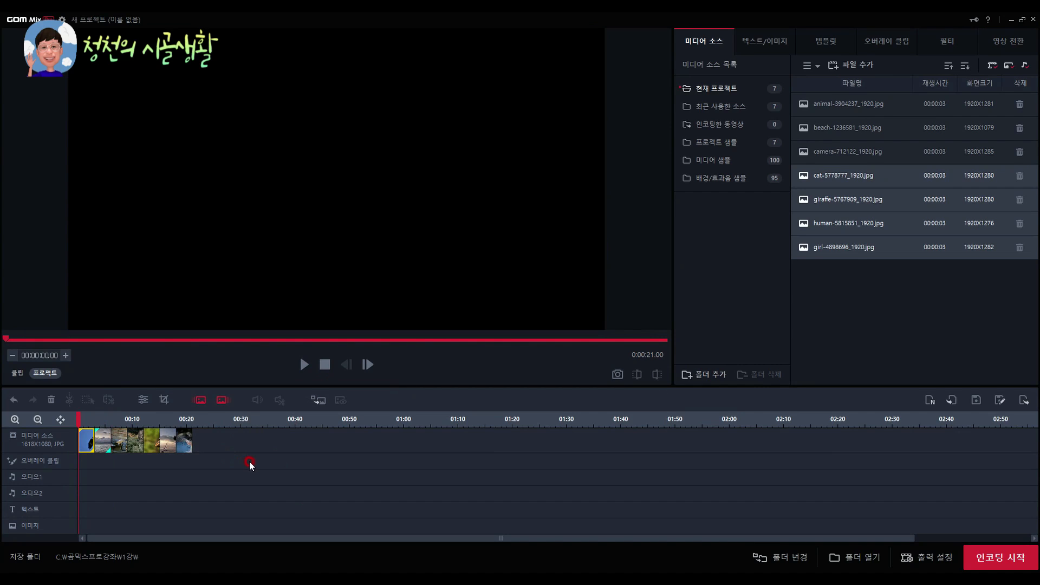
Step: Apply the 오른쪽으로 펼치며 밀기 video transition to the camera clip and replace it with 세로 회전 날아가기
left_click(320, 400)
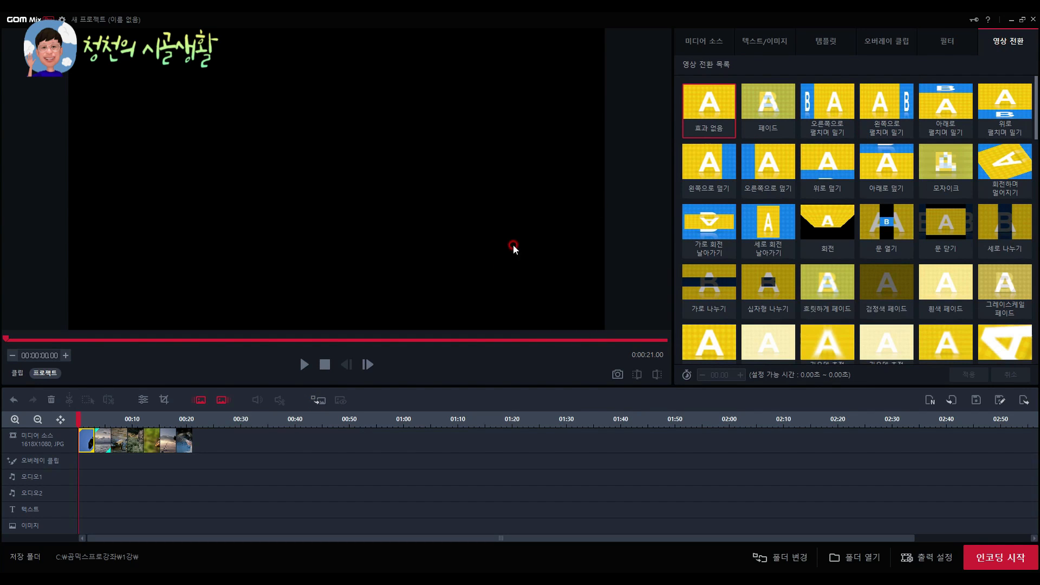
left_click(117, 445)
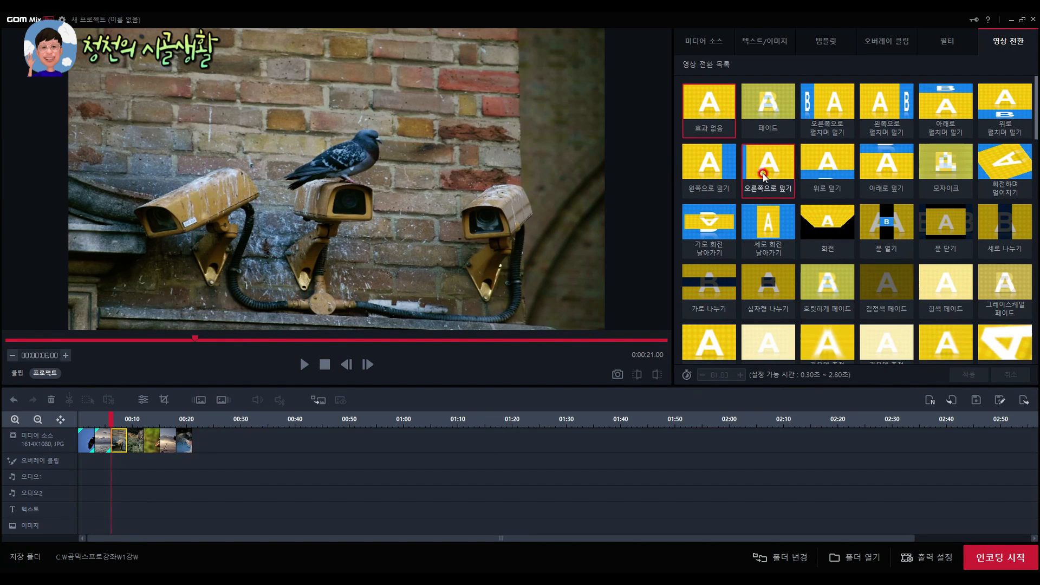
left_click(827, 108)
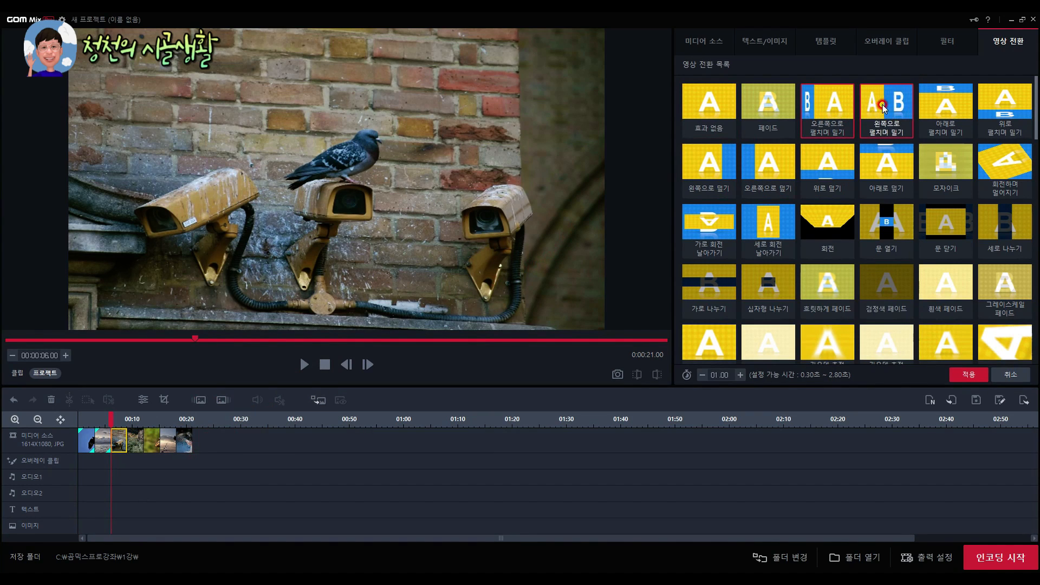
left_click(960, 376)
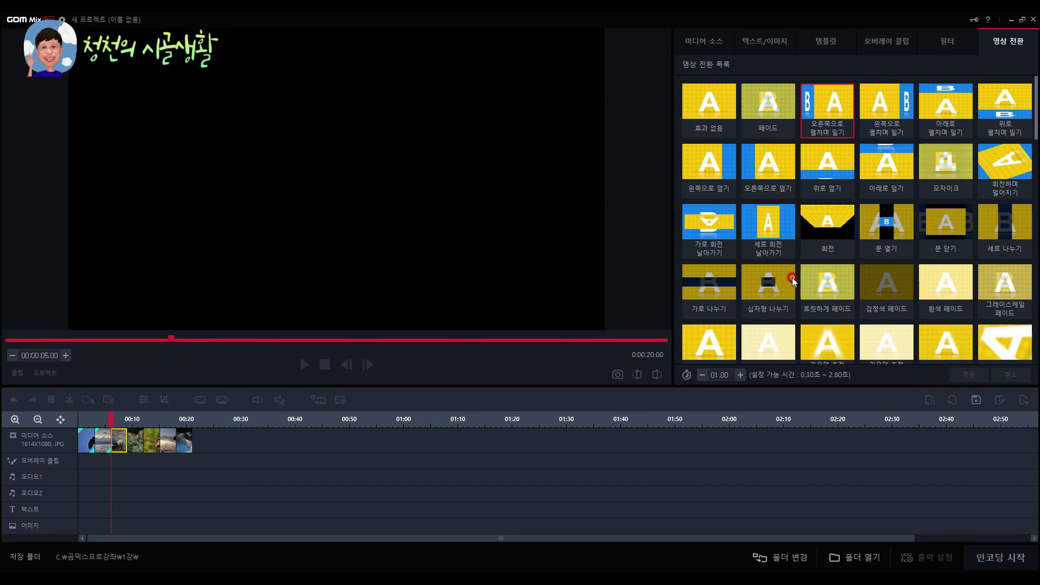
left_click(969, 375)
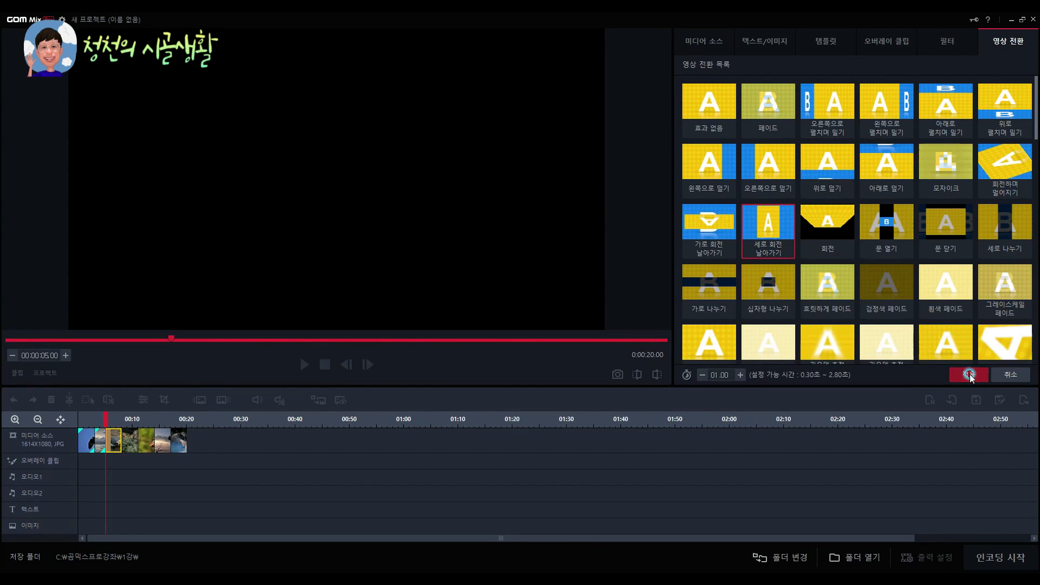
left_click(888, 345)
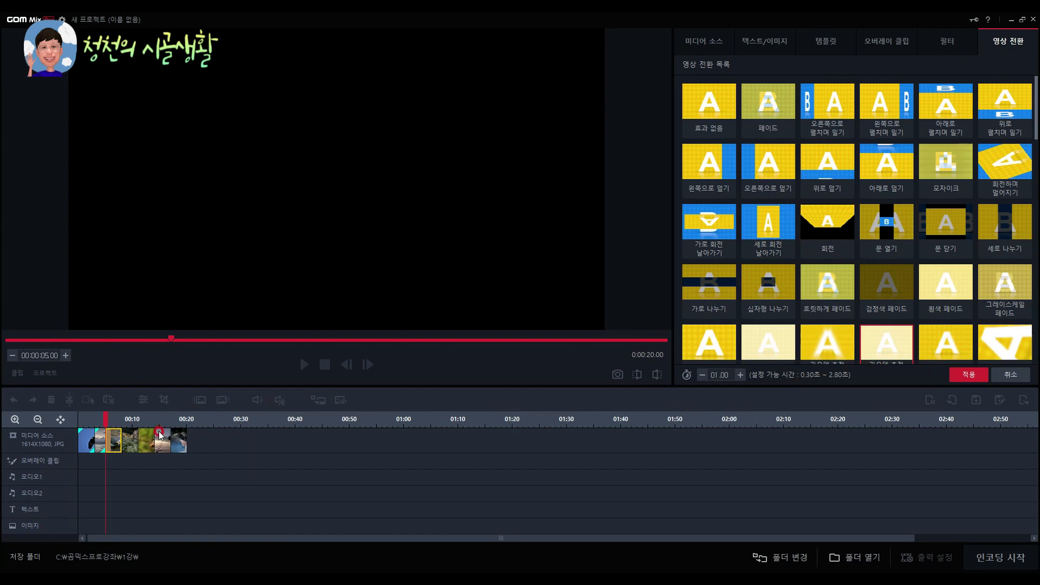
Step: Apply the 십자형 나누기 transition to the cat clip and 줌 인 to the giraffe clip
left_click(130, 438)
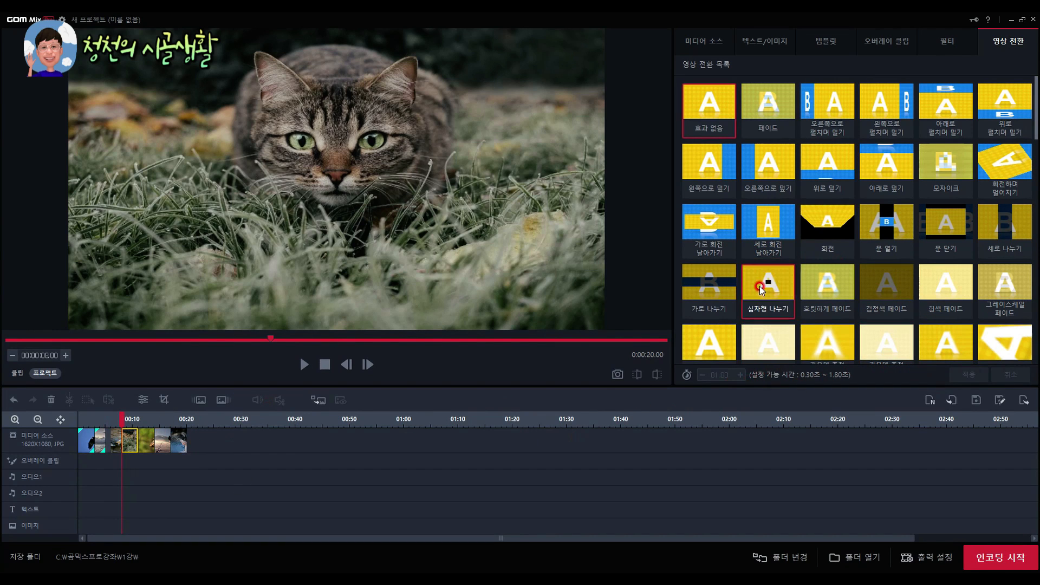
left_click(772, 295)
left_click(969, 374)
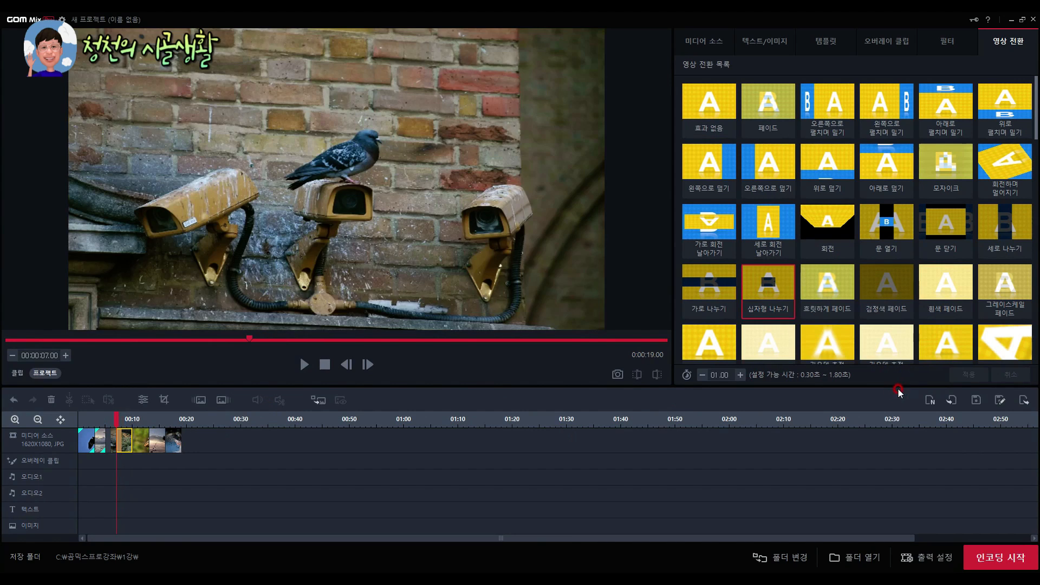
left_click(141, 443)
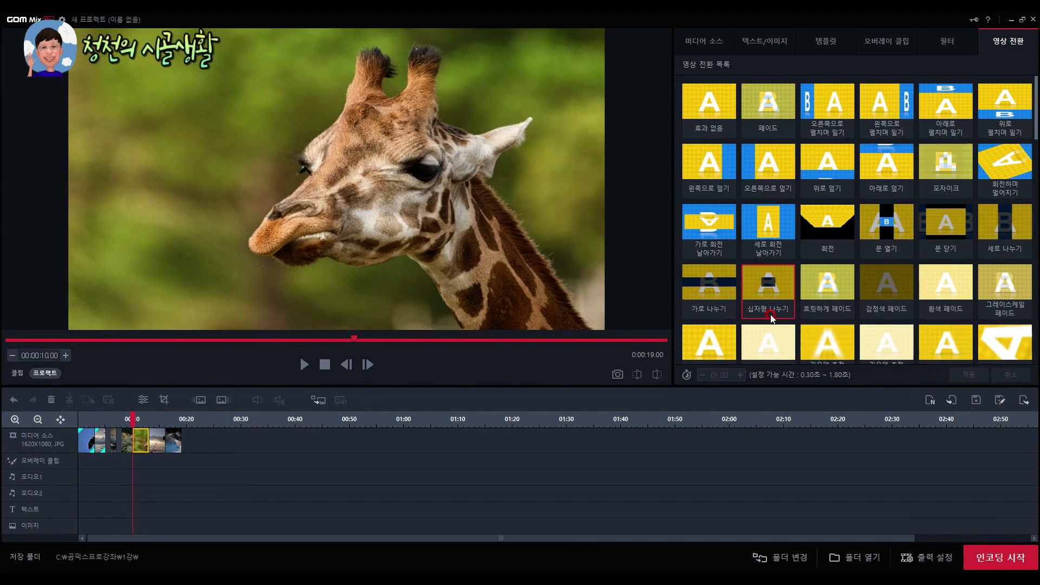
left_click(712, 349)
left_click(969, 374)
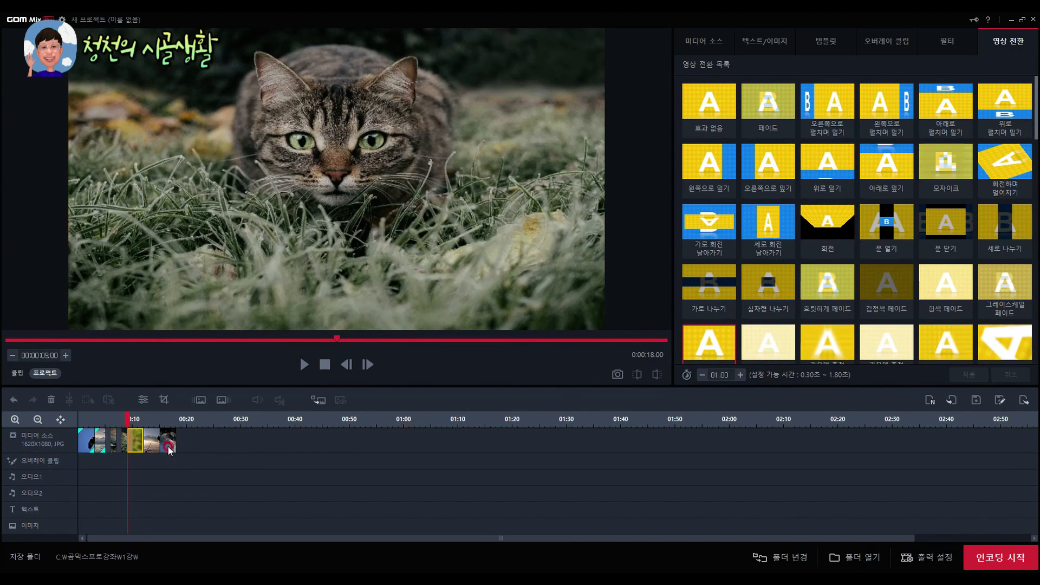
Step: Apply the 오른쪽으로 큐브 회전 transition to the human clip and 위아래로 교대 to the girl clip
left_click(156, 440)
scroll(855, 217, "down", 5)
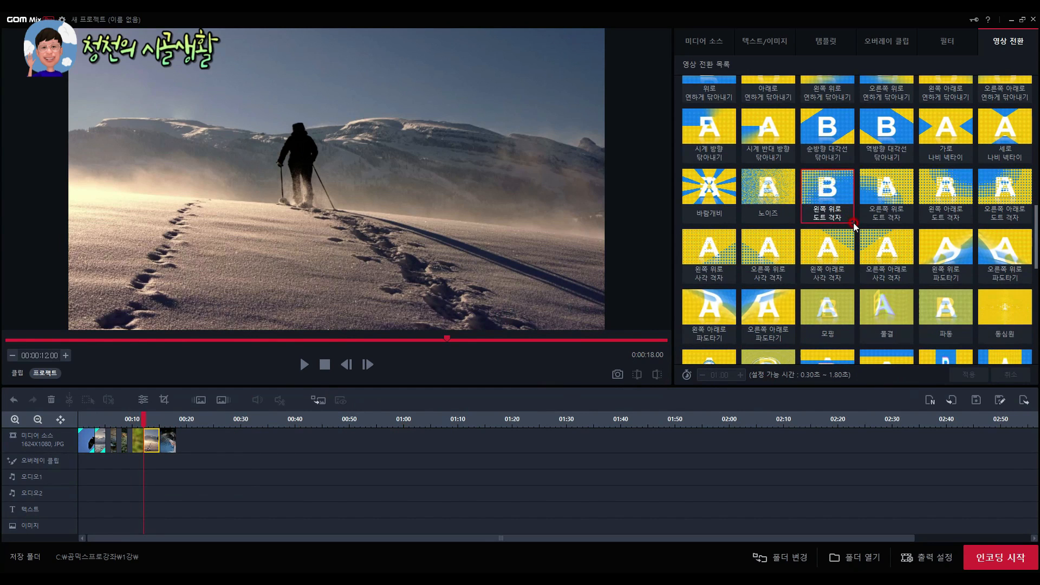
scroll(861, 303, "down", 5)
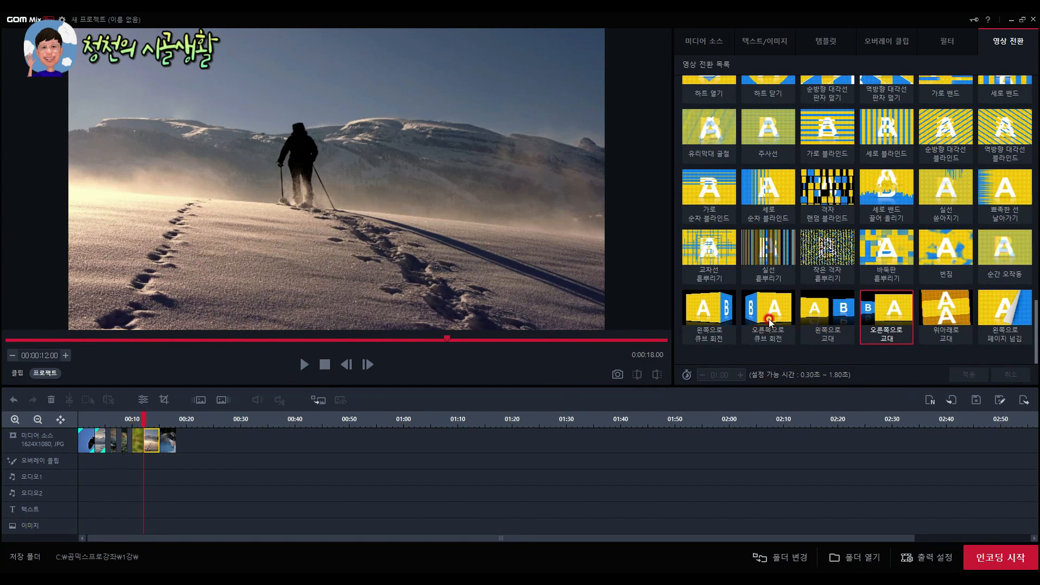
left_click(774, 316)
left_click(966, 376)
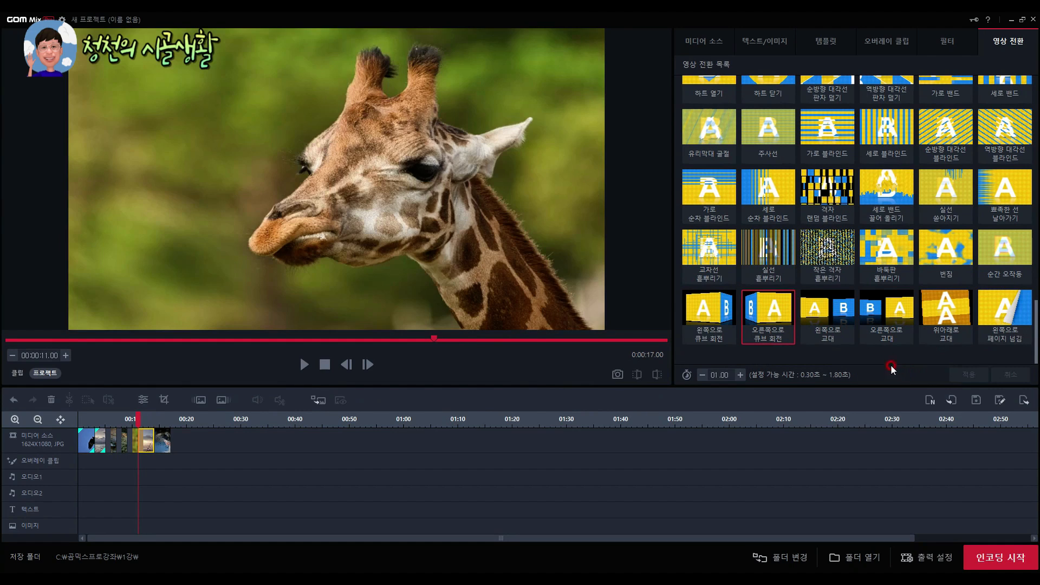
left_click(163, 441)
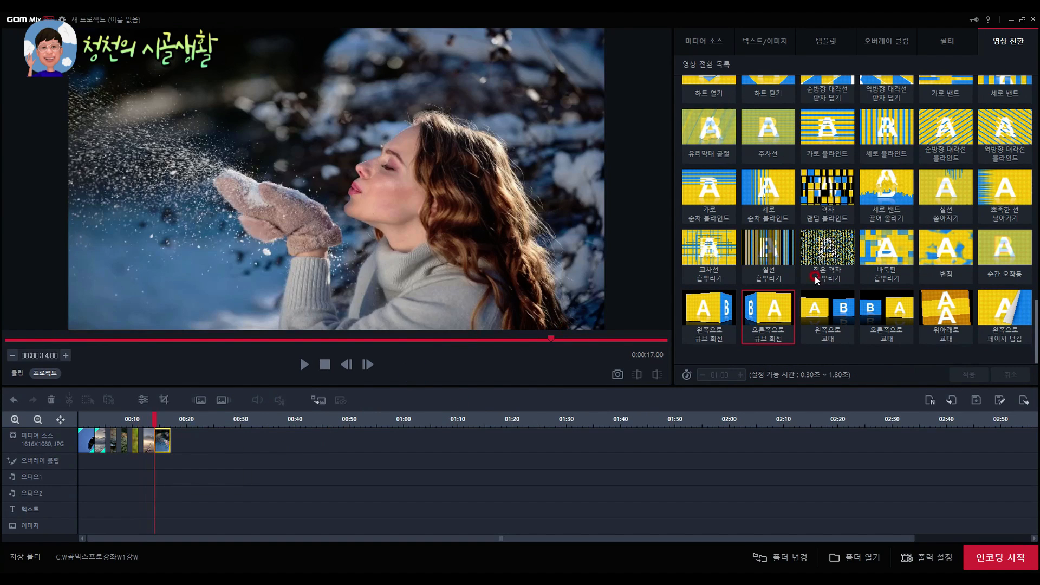
left_click(946, 318)
left_click(969, 375)
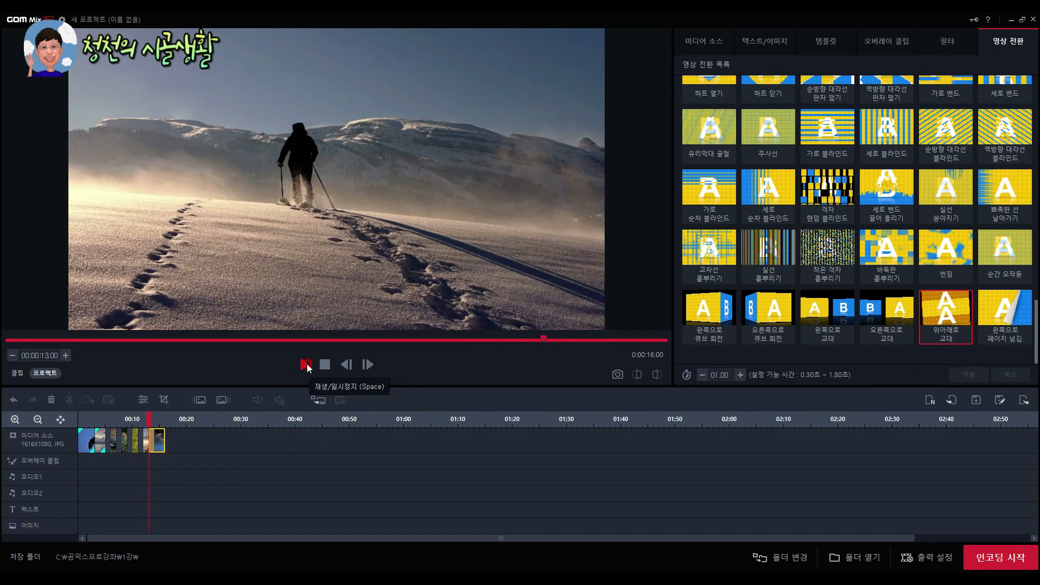
Step: Play the whole project from the beginning to check the transitions between clips, and stop playback
left_click(325, 364)
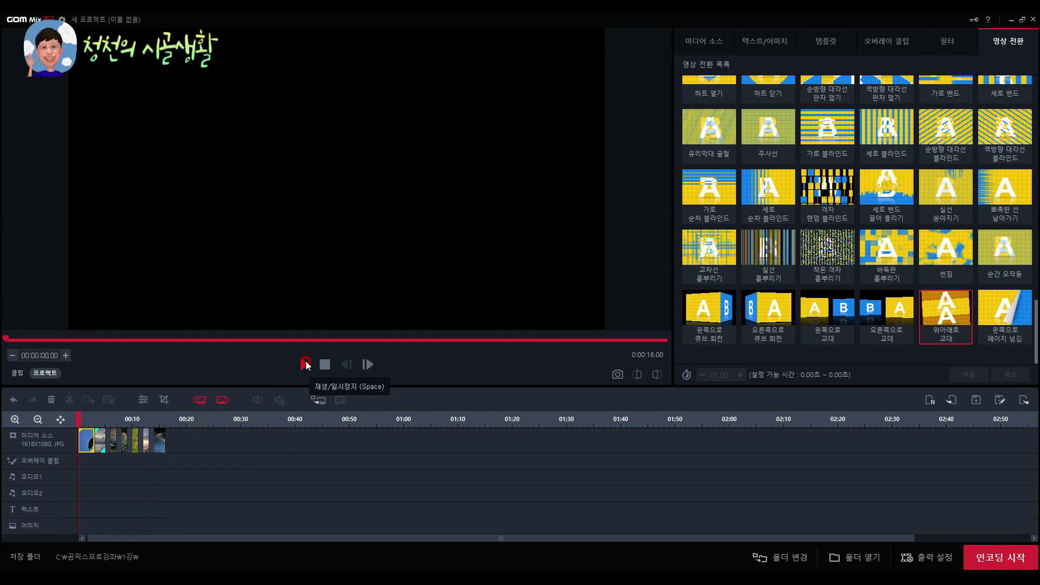
left_click(301, 365)
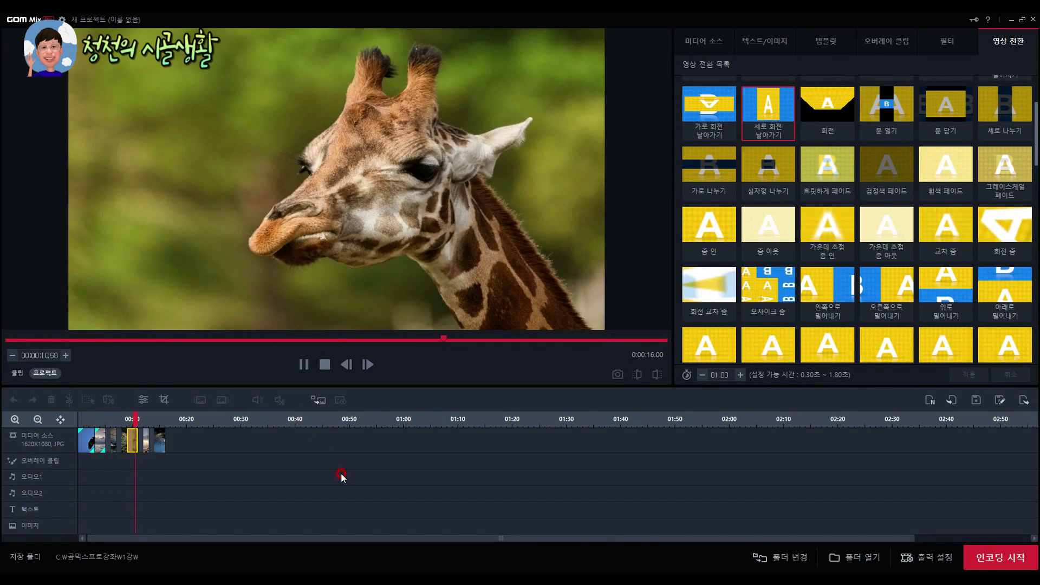
left_click(326, 364)
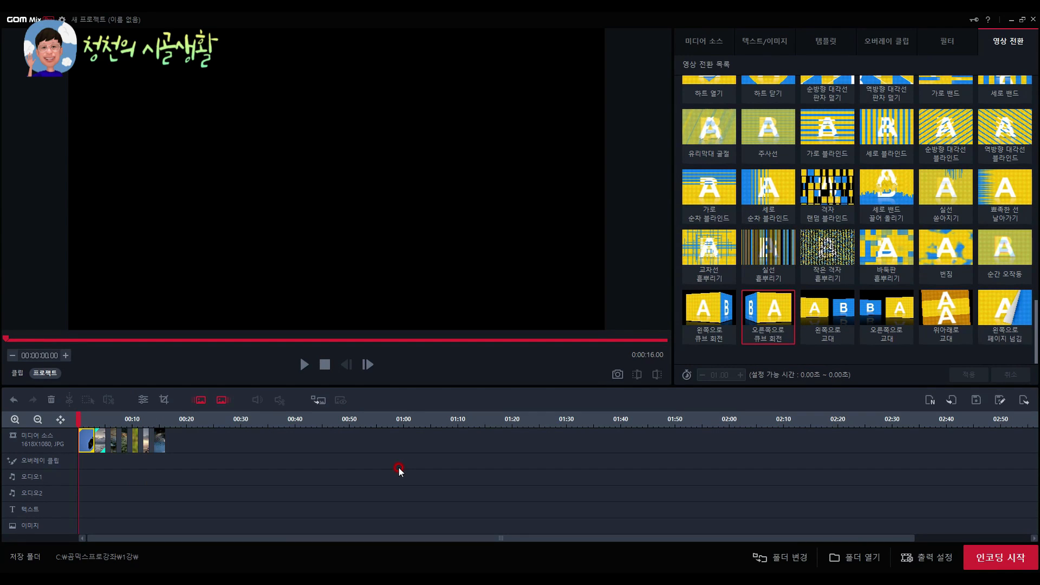
Step: Apply the 오른쪽으로 펼치며 밀기 transition to the beach clip and 왼쪽으로 펼치며 밀기 to the camera clip
left_click(200, 400)
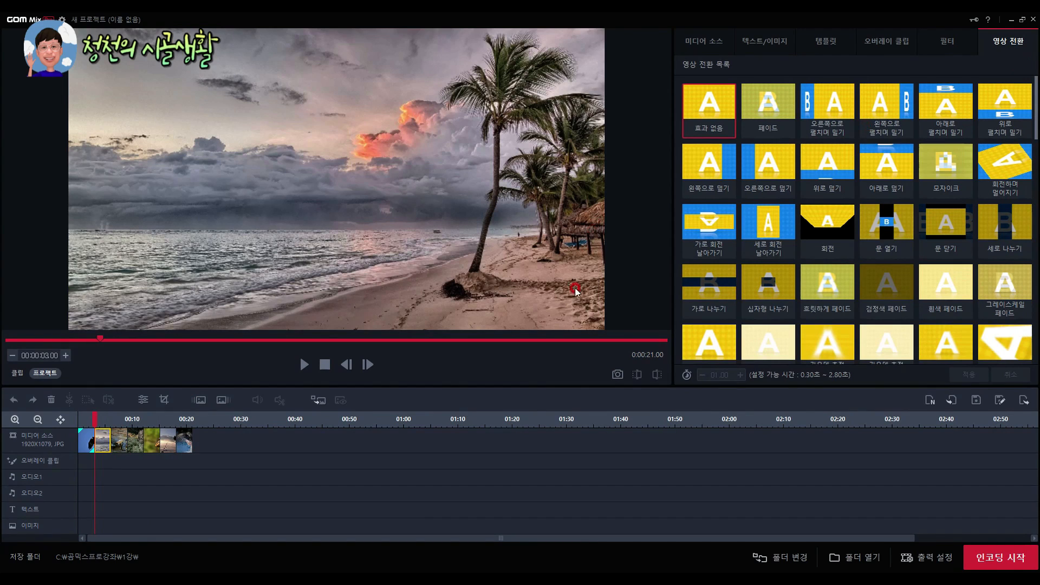
left_click(827, 106)
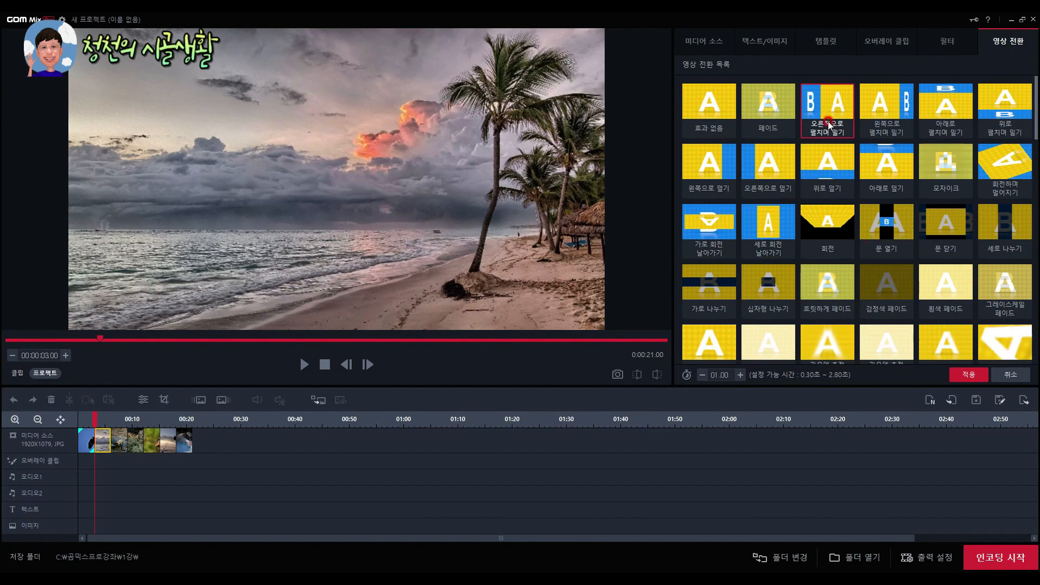
left_click(969, 375)
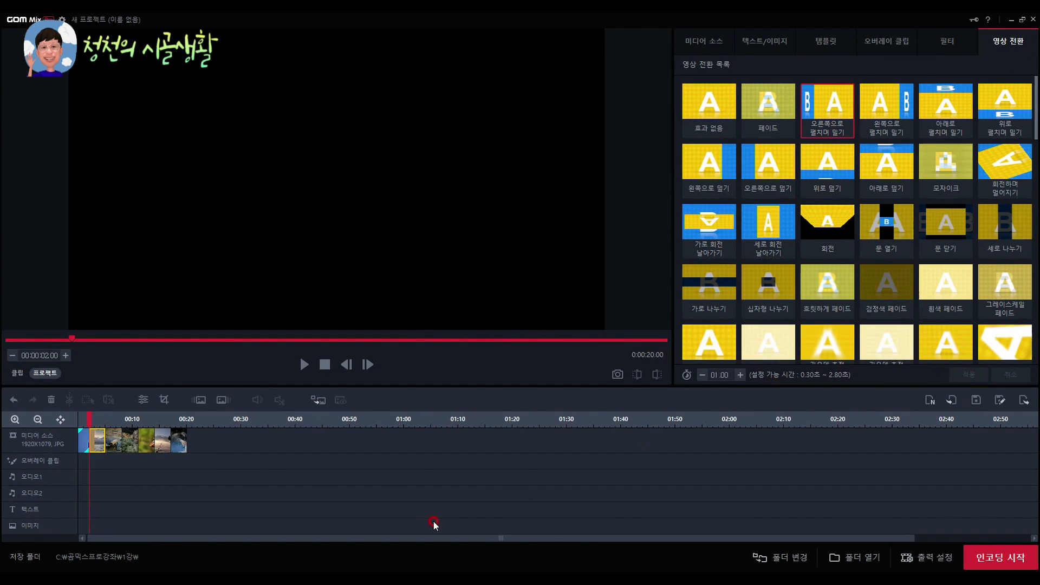
left_click(113, 439)
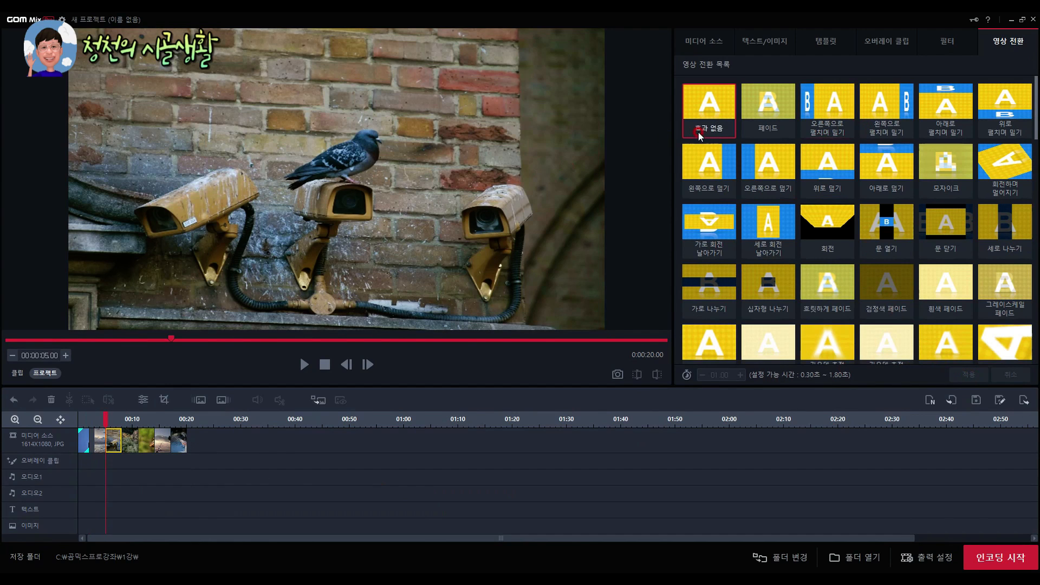
left_click(886, 108)
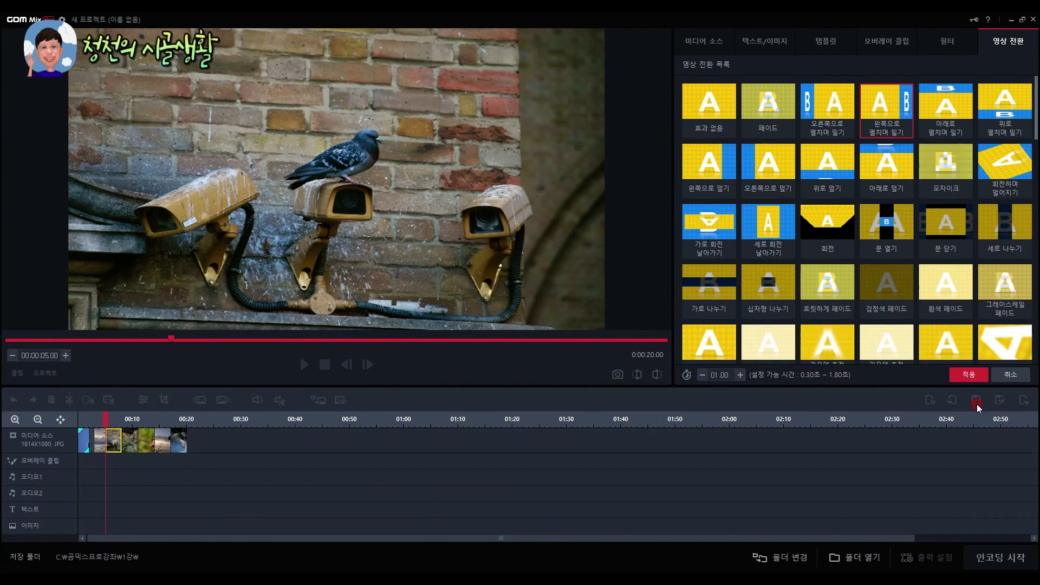
left_click(973, 378)
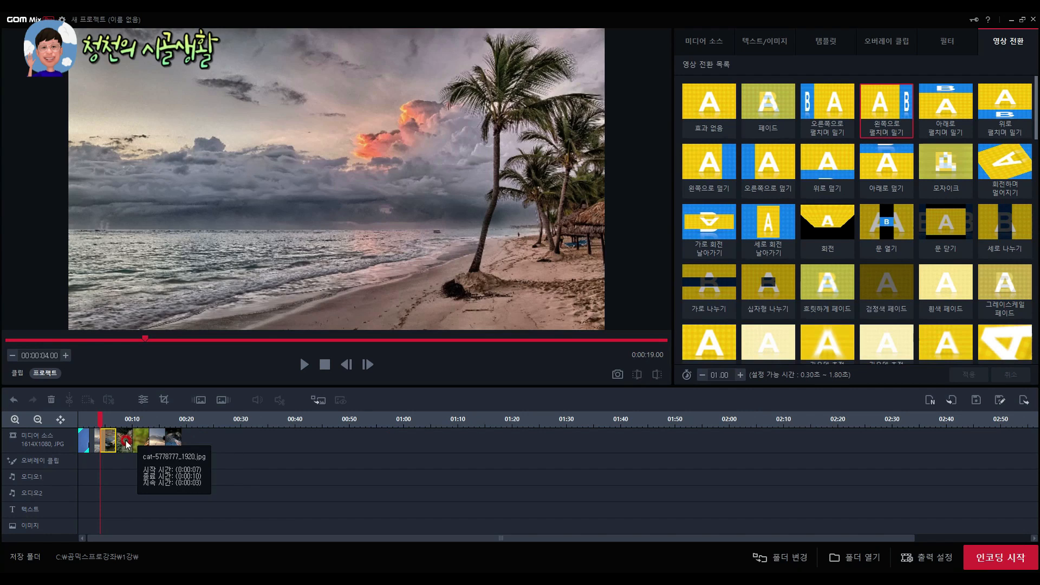
Step: Apply the 문 열기 transition to the cat clip and 문 닫기 to the giraffe clip
left_click(125, 439)
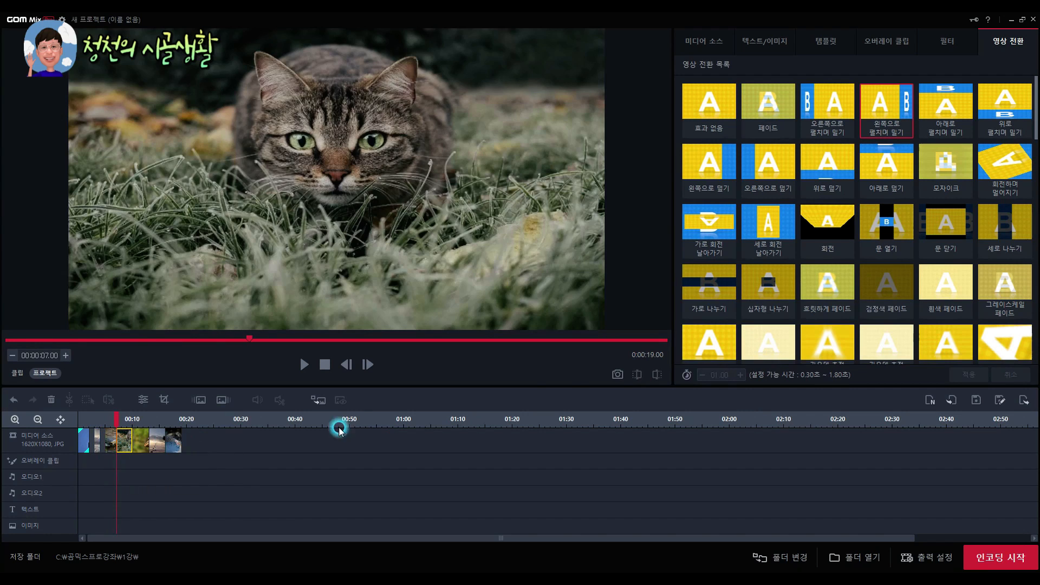
left_click(899, 243)
left_click(961, 375)
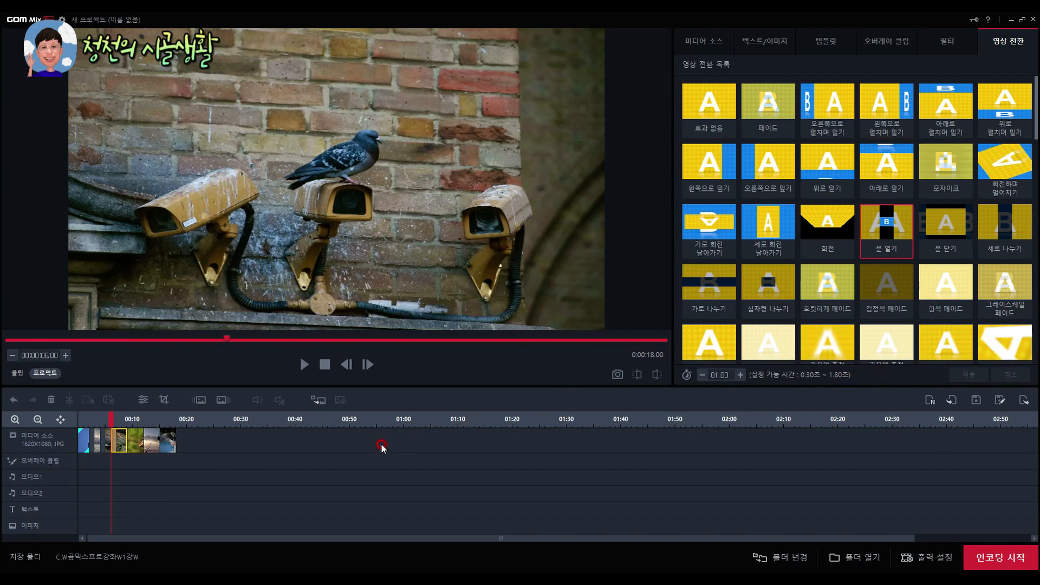
left_click(136, 443)
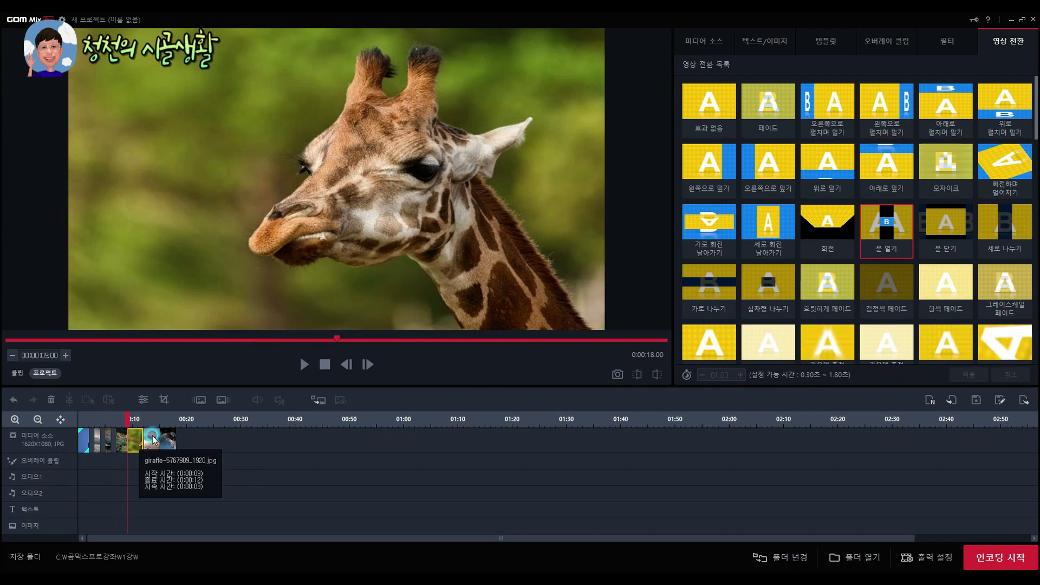
left_click(933, 234)
left_click(968, 374)
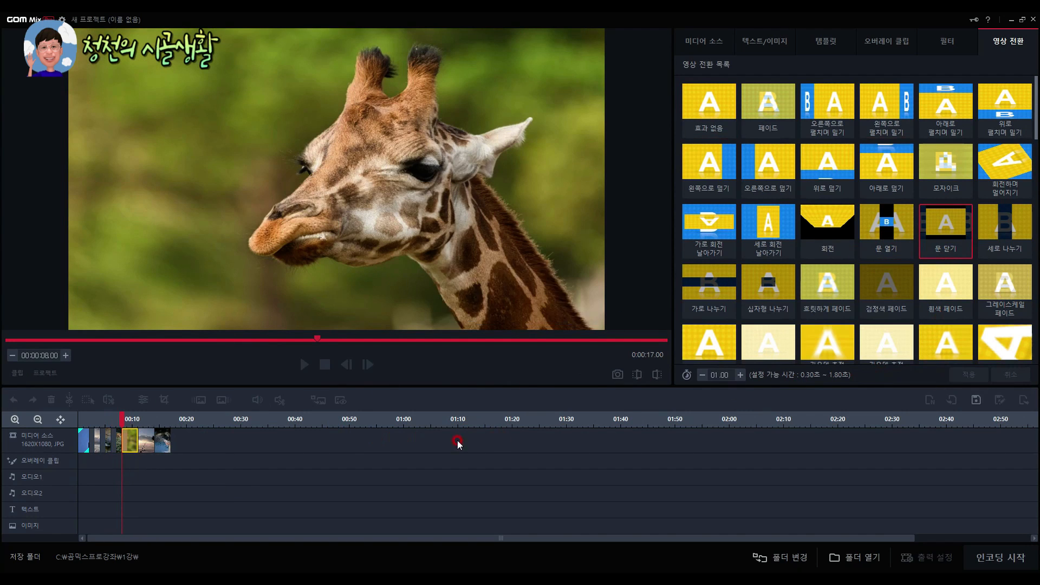
Step: Apply the 왼쪽으로 큐브 회전 transition to the human clip and 오른쪽으로 큐브 회전 to the girl clip
scroll(847, 281, "down", 6)
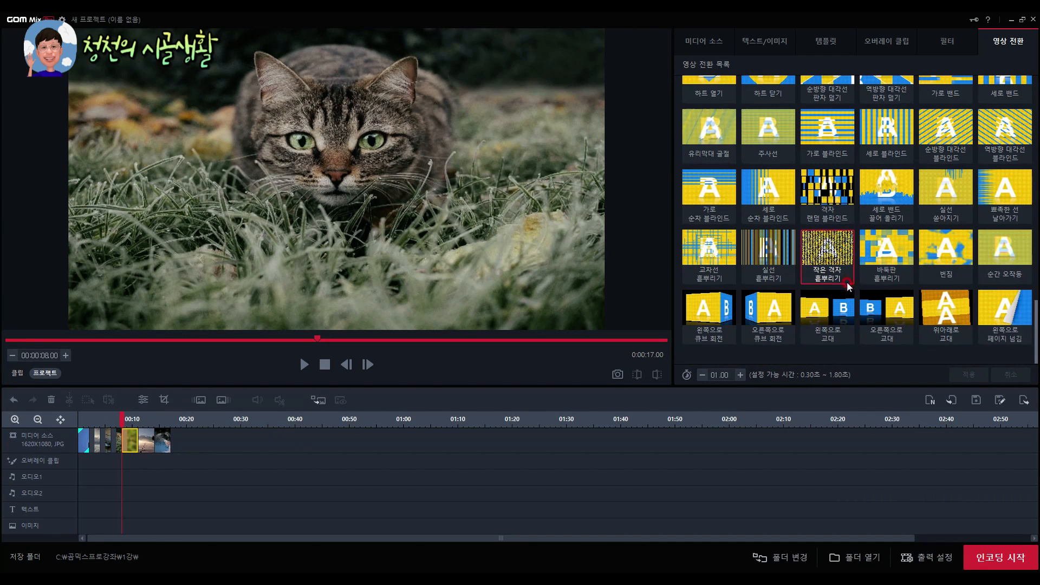
left_click(146, 440)
left_click(709, 314)
left_click(952, 374)
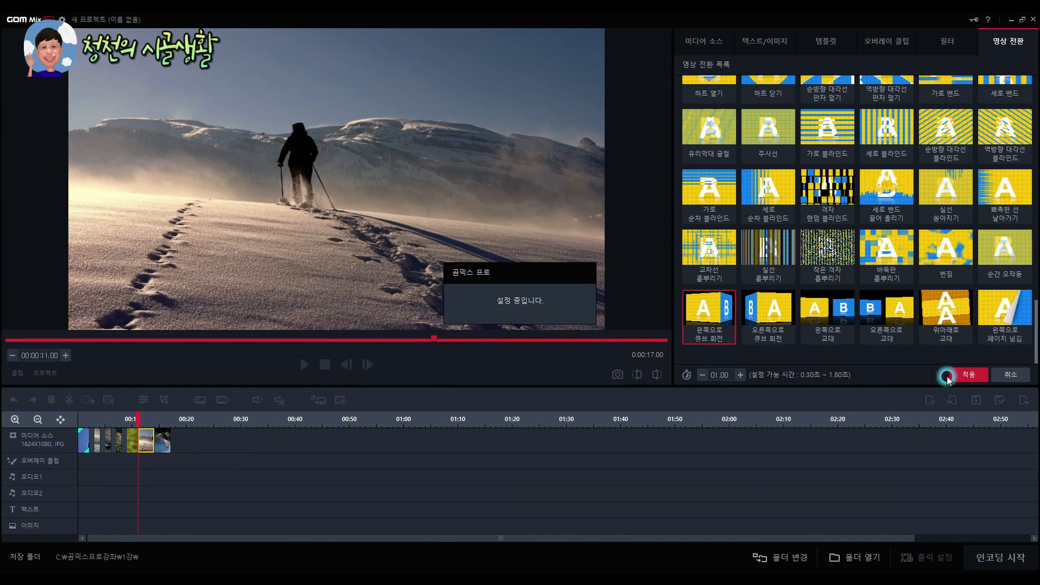
left_click(154, 439)
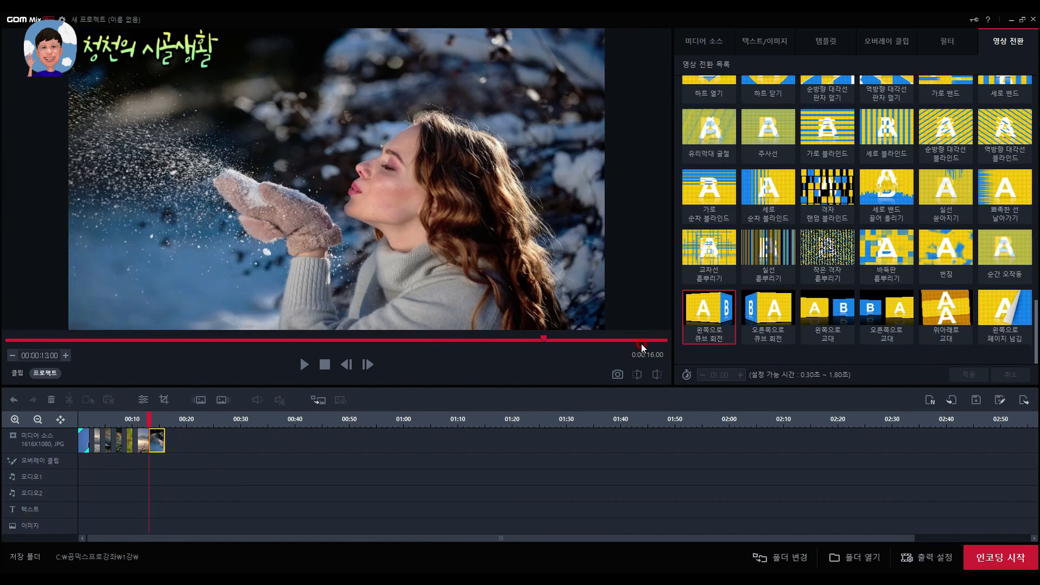
left_click(789, 311)
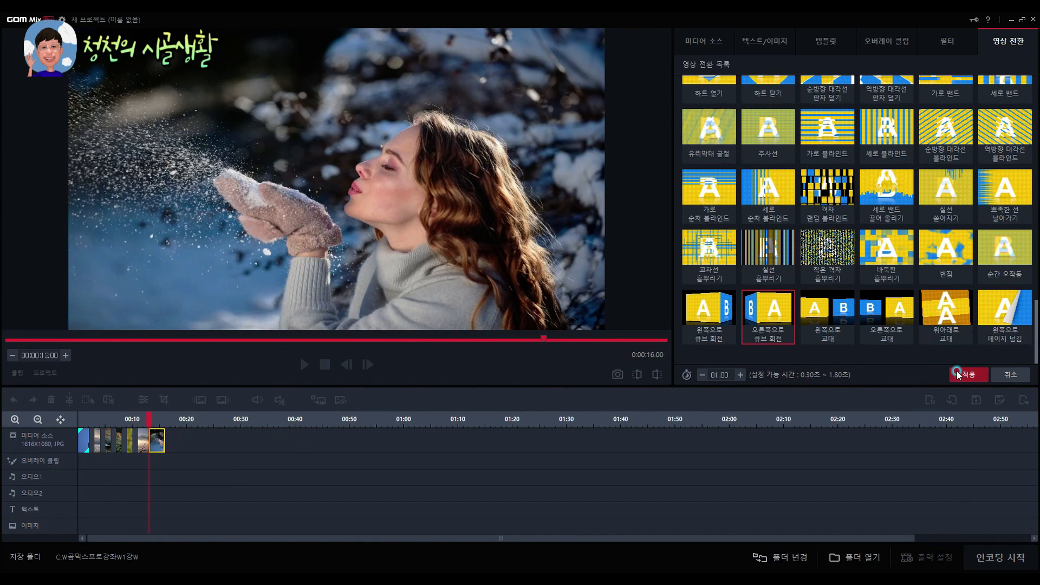
left_click(956, 372)
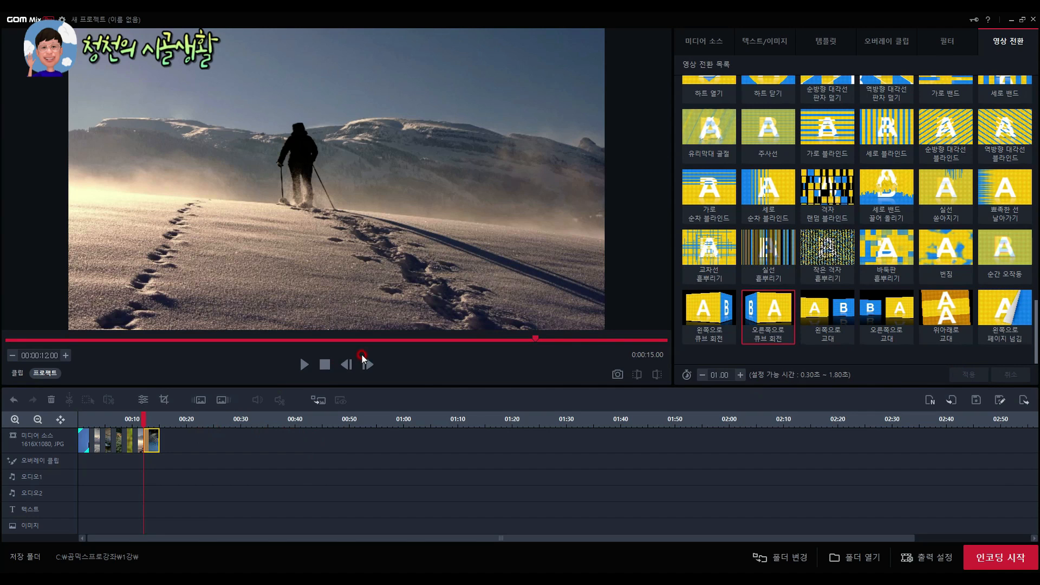
Step: Play the project from the start to review the new set of transitions, and return to the beginning
left_click(325, 364)
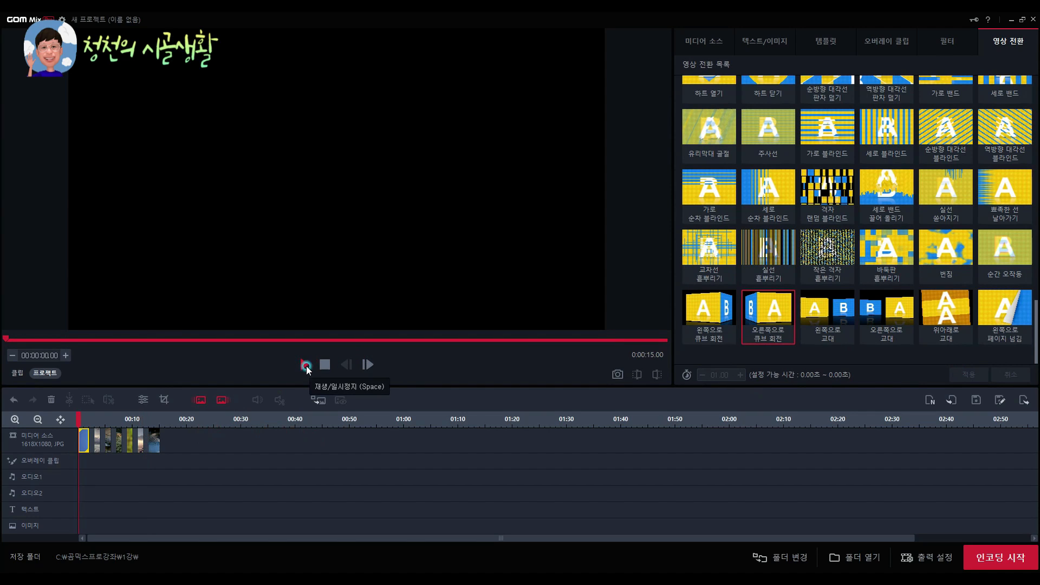
left_click(304, 364)
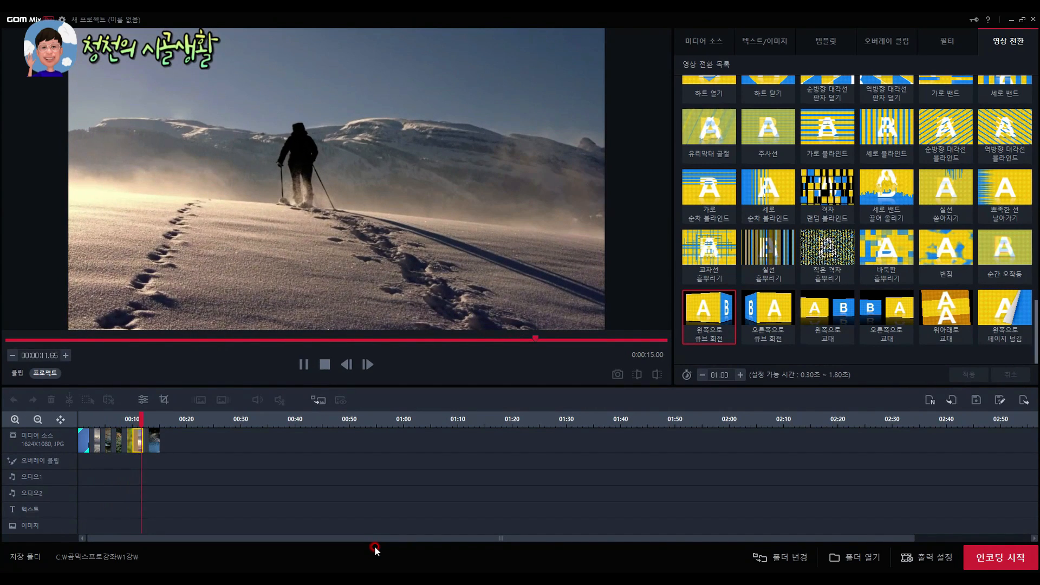
left_click(324, 367)
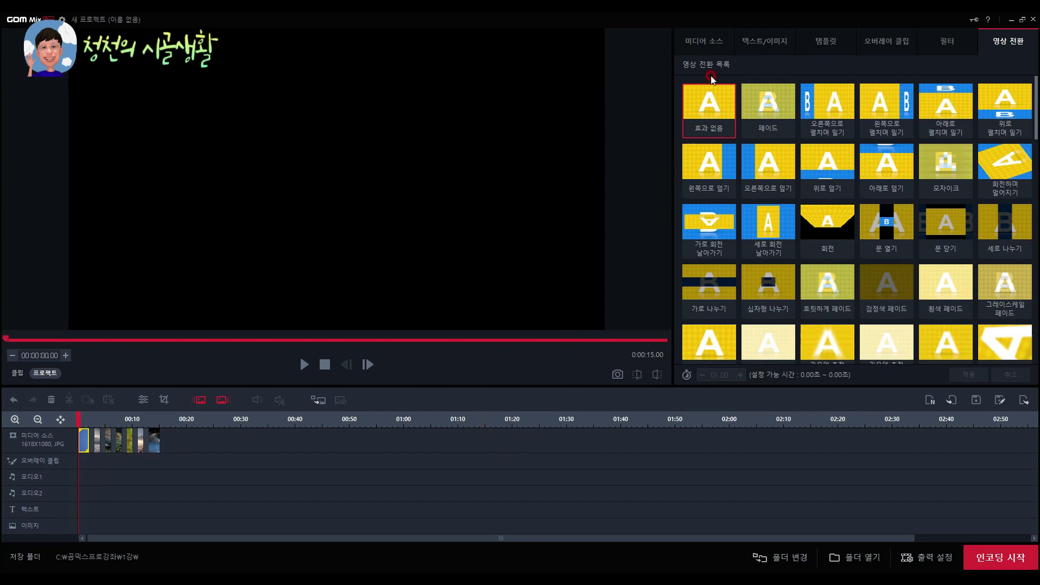
Step: Add Red Guitar.mp3 from the 배경/효과음 샘플 collection to the 오디오1 track and preview the project with the music
left_click(701, 41)
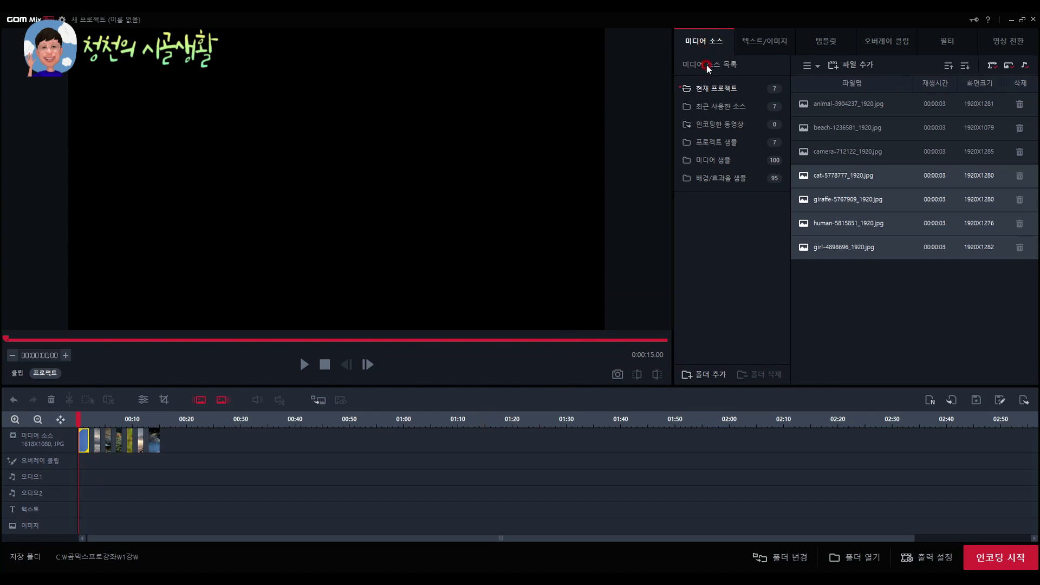
left_click(712, 180)
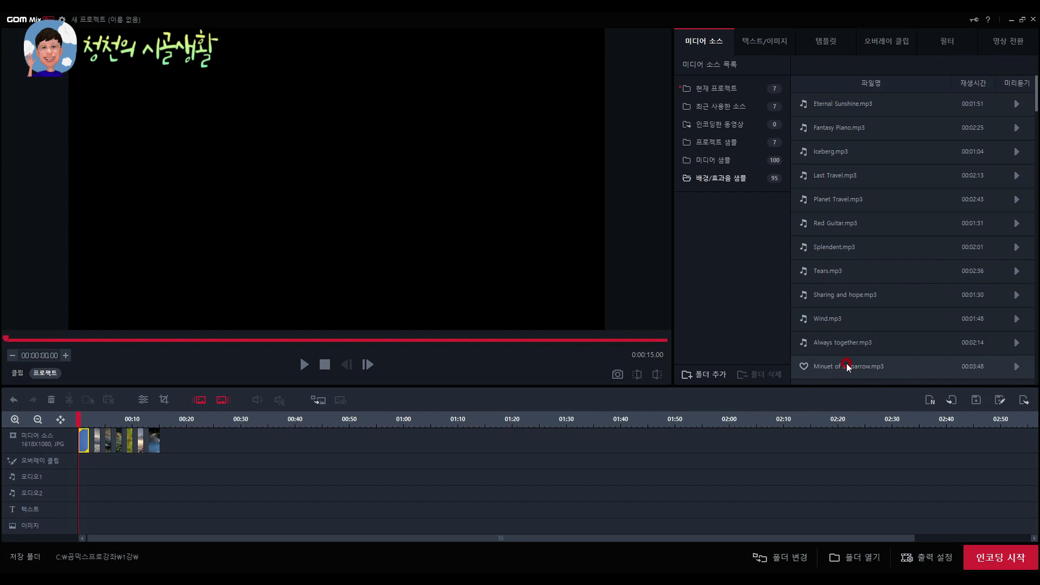
scroll(847, 368, "down", 3)
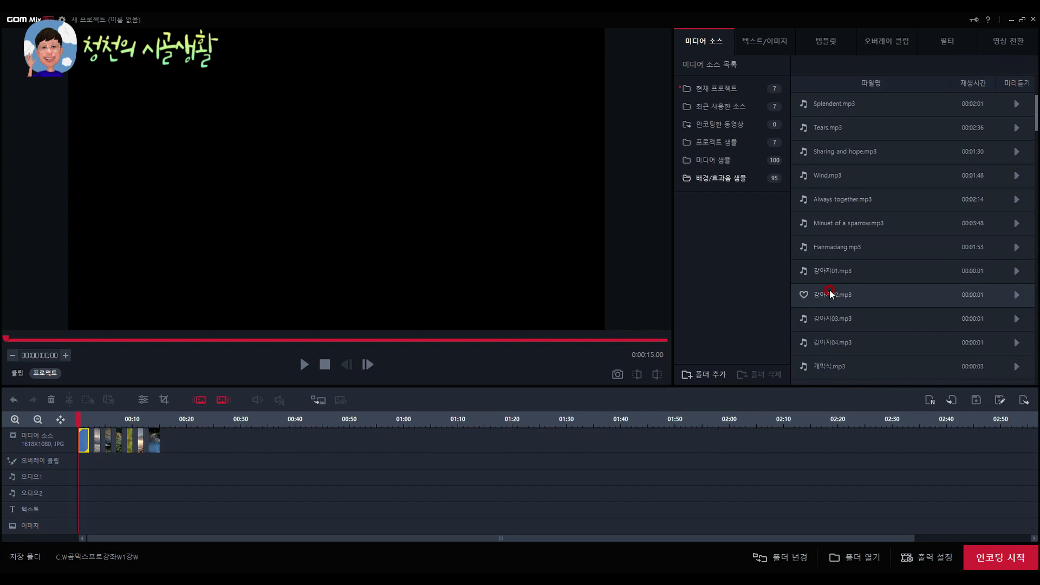
scroll(854, 226, "up", 3)
double_click(854, 226)
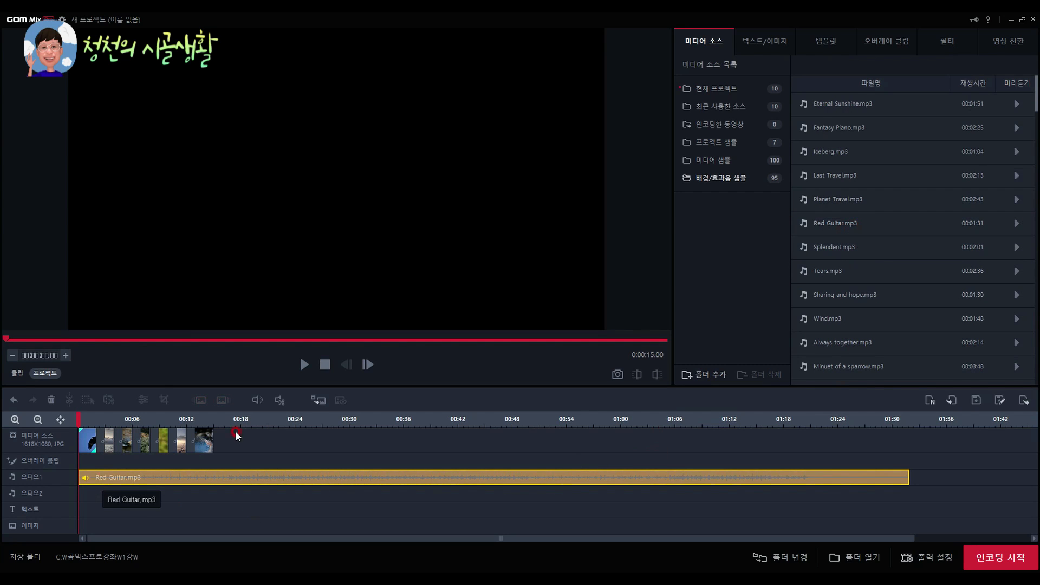
left_click(303, 365)
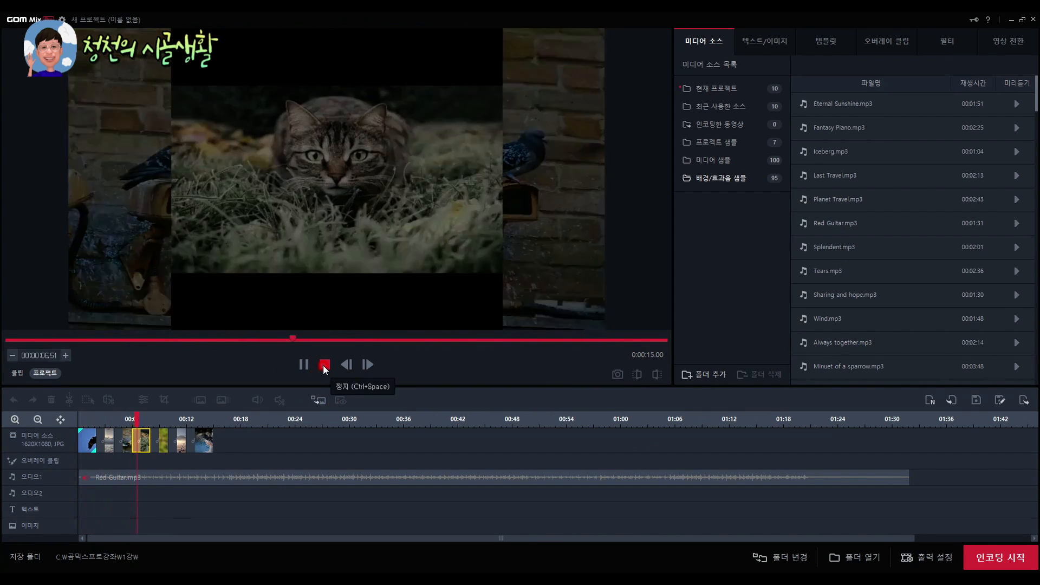
left_click(324, 365)
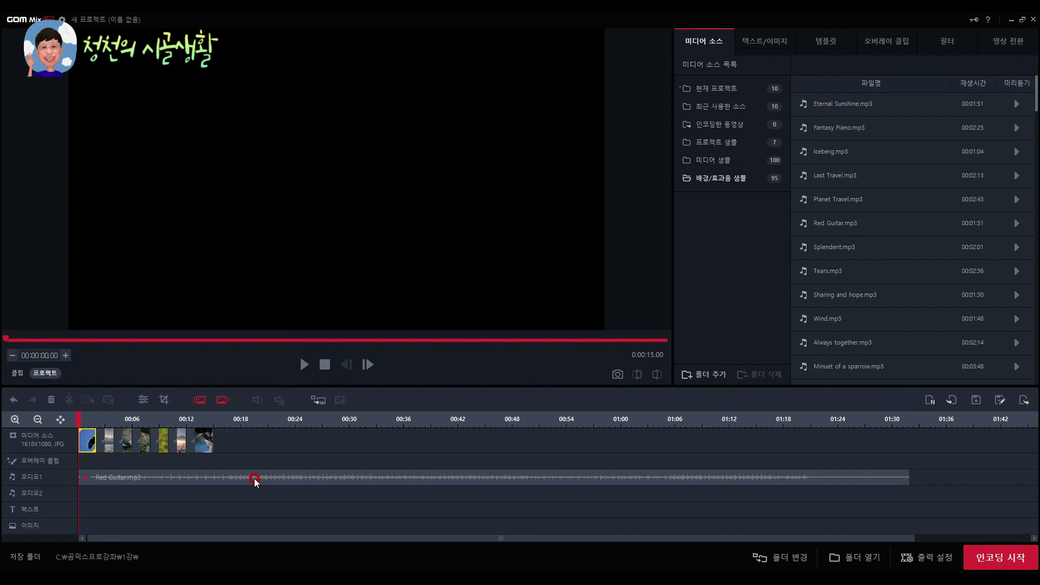
Step: Open the Red Guitar.mp3 clip on the 오디오1 track in the audio editor
left_click(218, 477)
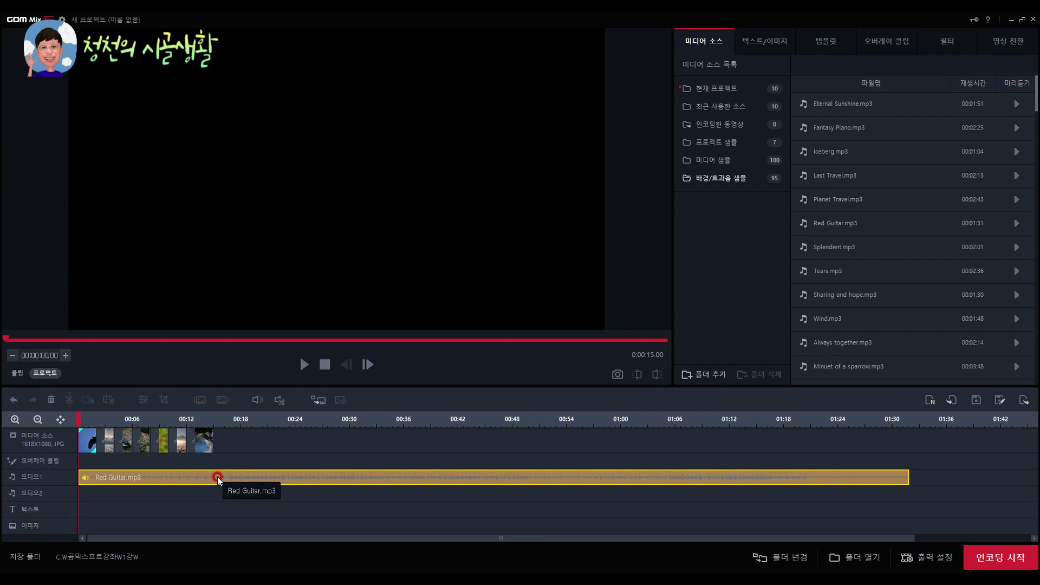
left_click(280, 401)
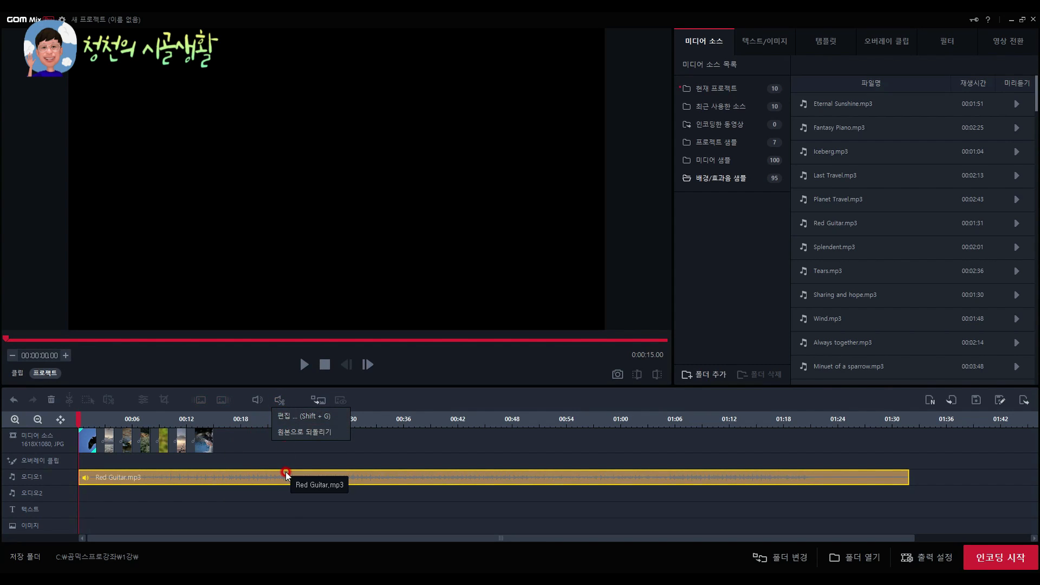
left_click(285, 417)
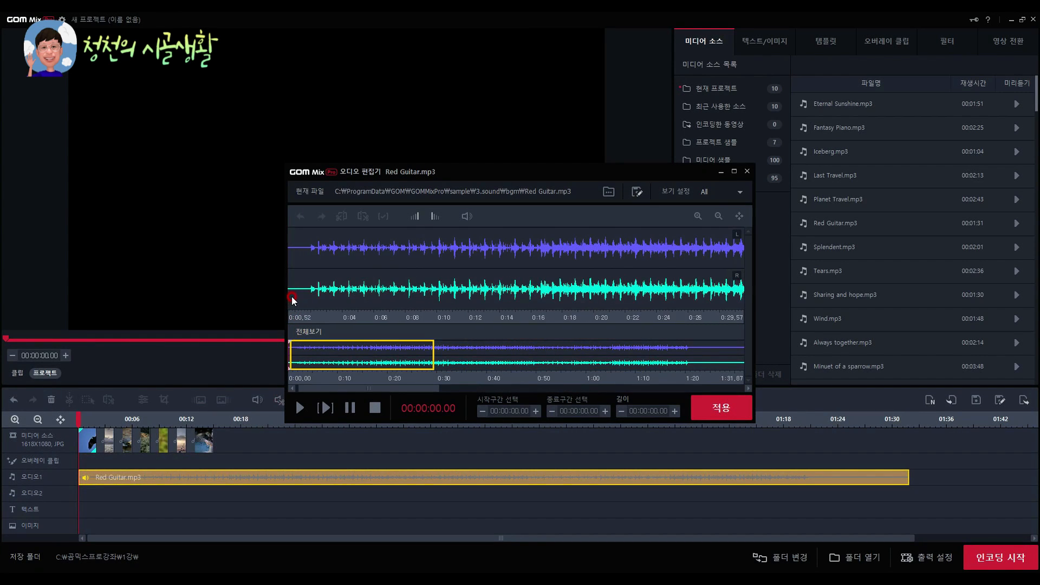
Step: Cut the silent first 1.74 seconds from the Red Guitar.mp3 waveform and apply the edit
scroll(291, 301, "up", 3)
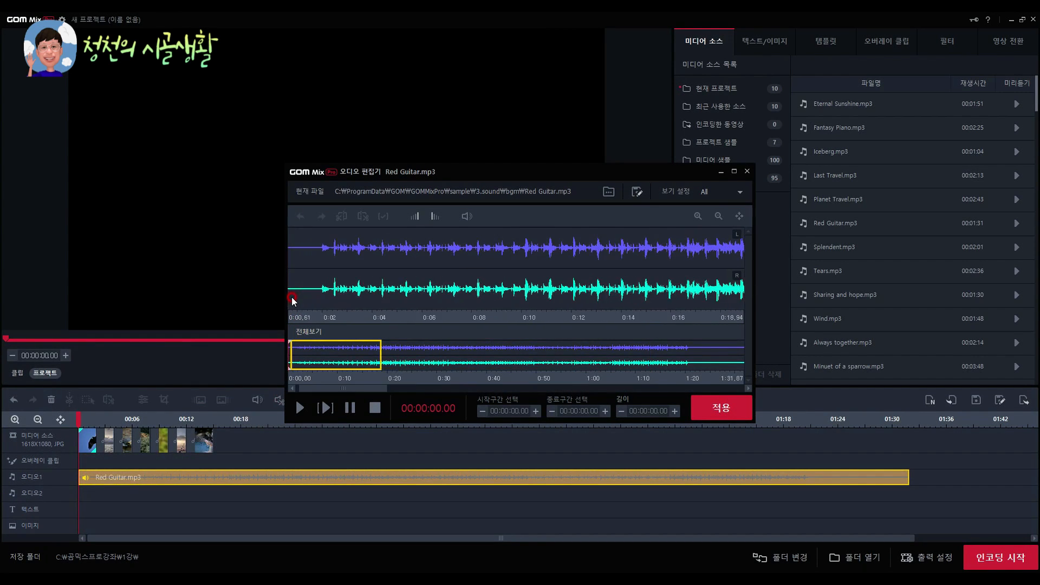
scroll(291, 301, "up", 3)
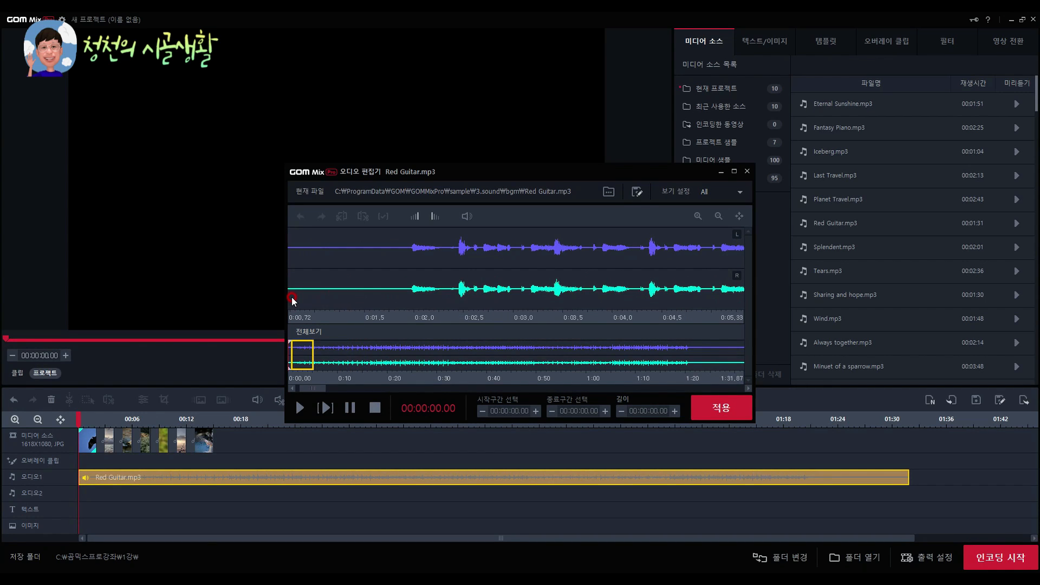
scroll(292, 301, "down", 6)
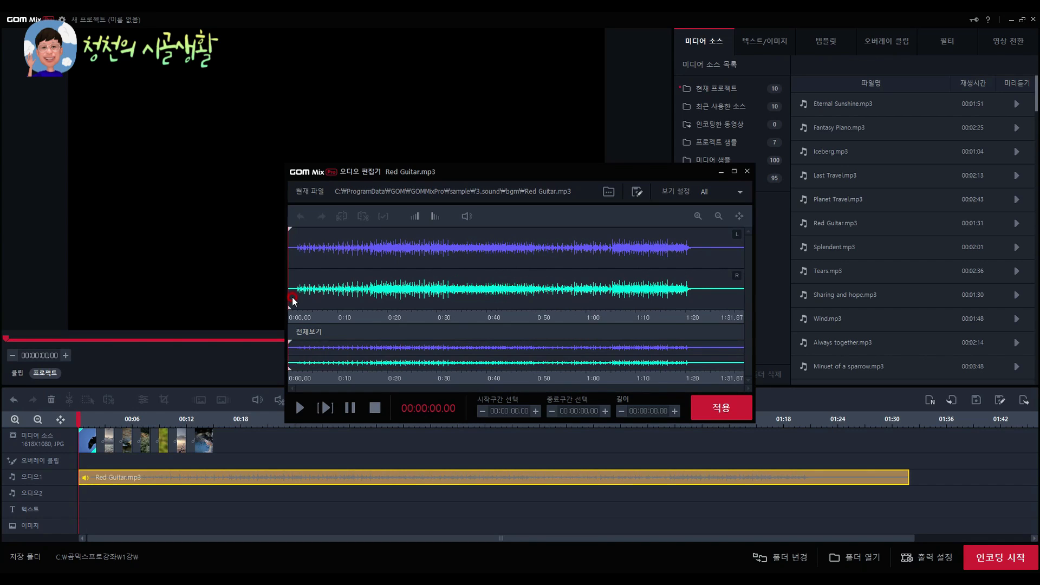
scroll(291, 297, "up", 2)
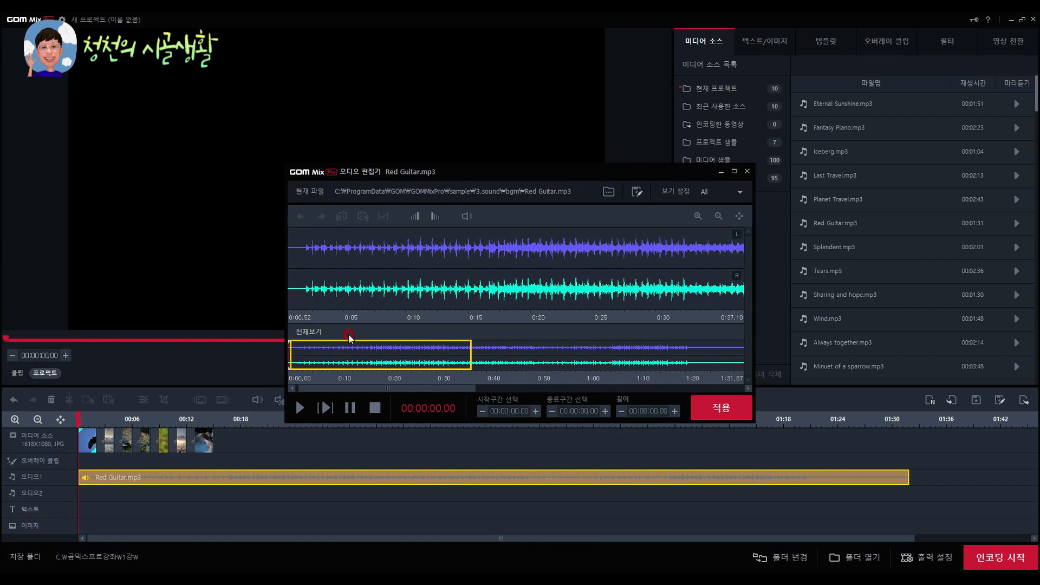
left_click_drag(405, 389, 356, 392)
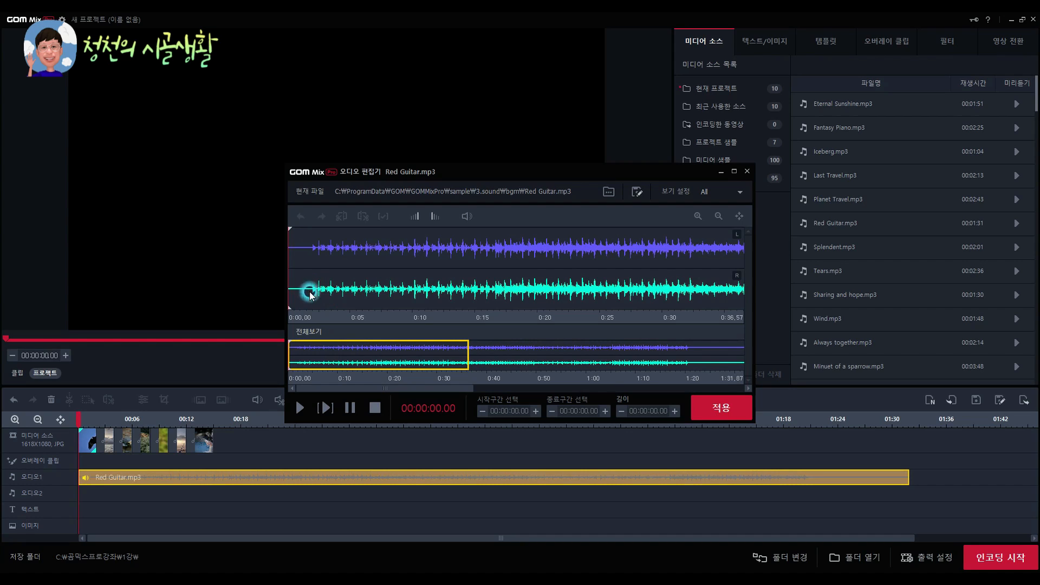
left_click_drag(309, 292, 269, 290)
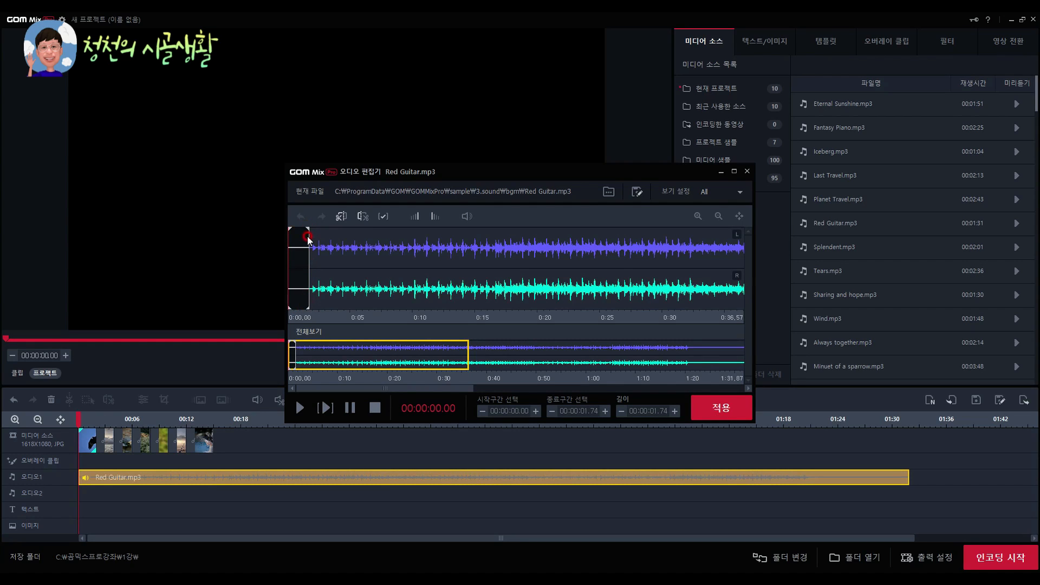
left_click(341, 217)
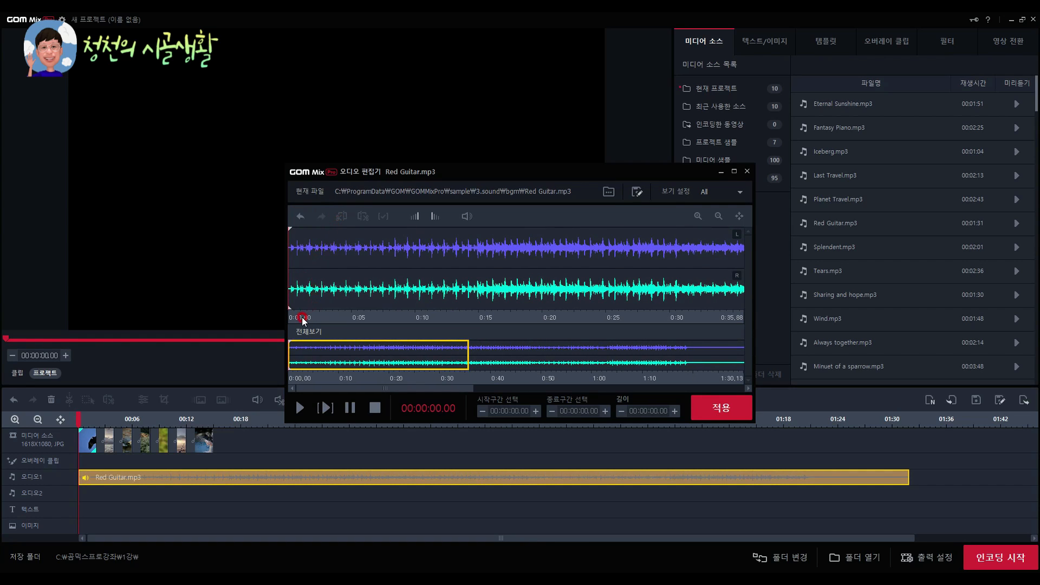
left_click(720, 411)
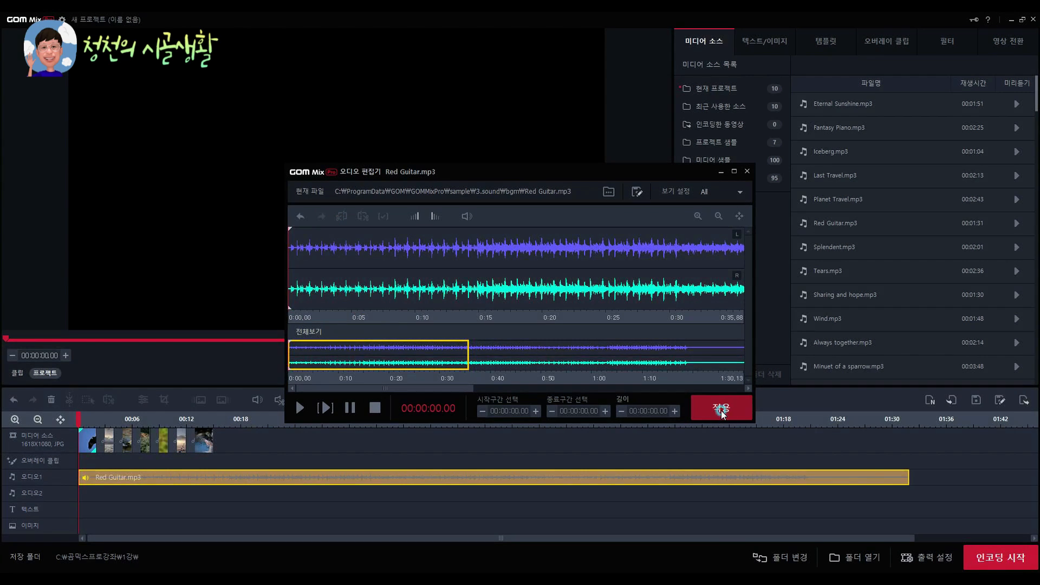
Step: Play the project from the start to check the edited background music, and pause it
left_click(149, 485)
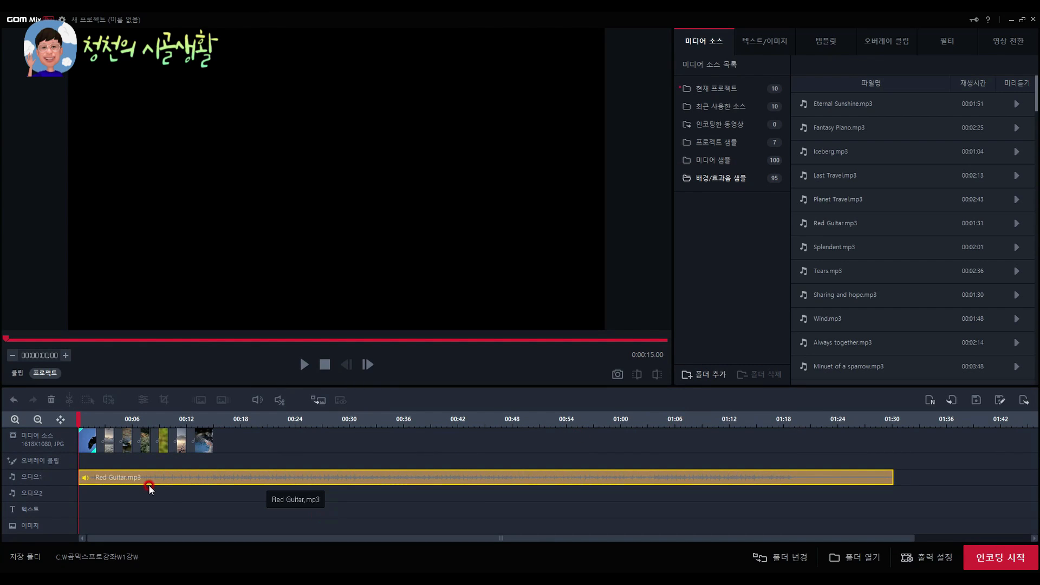
left_click(303, 363)
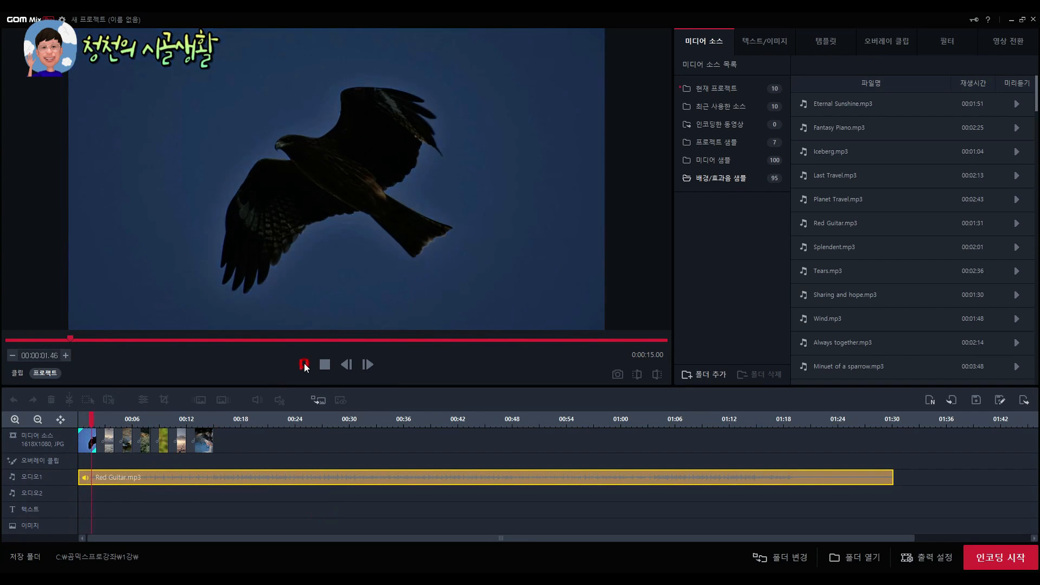
left_click(304, 364)
Step: Trim the end of the Red Guitar.mp3 clip on the 오디오1 track to 15 seconds, in line with the last image
left_click(209, 473)
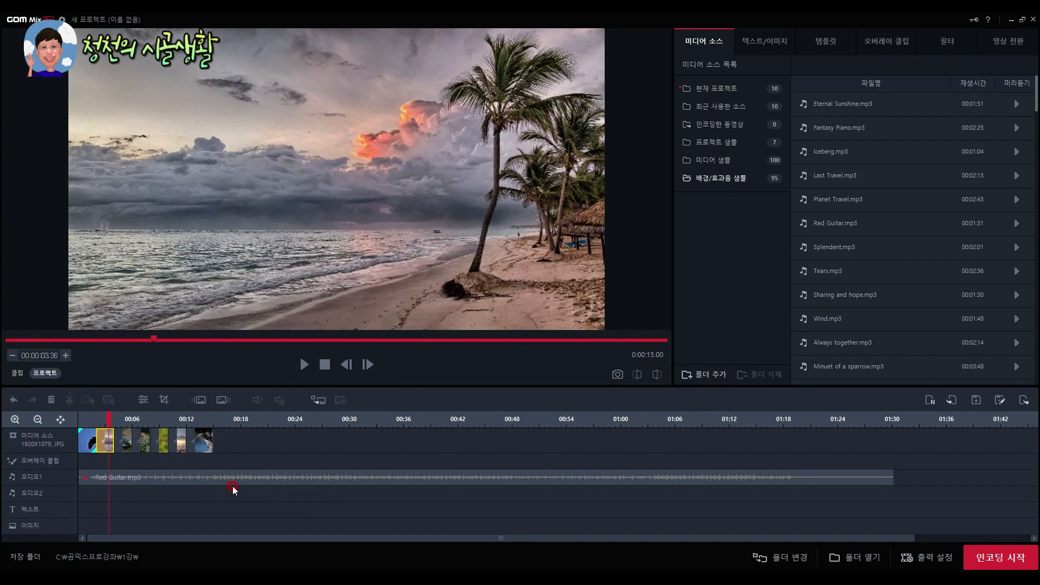
left_click(211, 444)
left_click(348, 479)
left_click(627, 488)
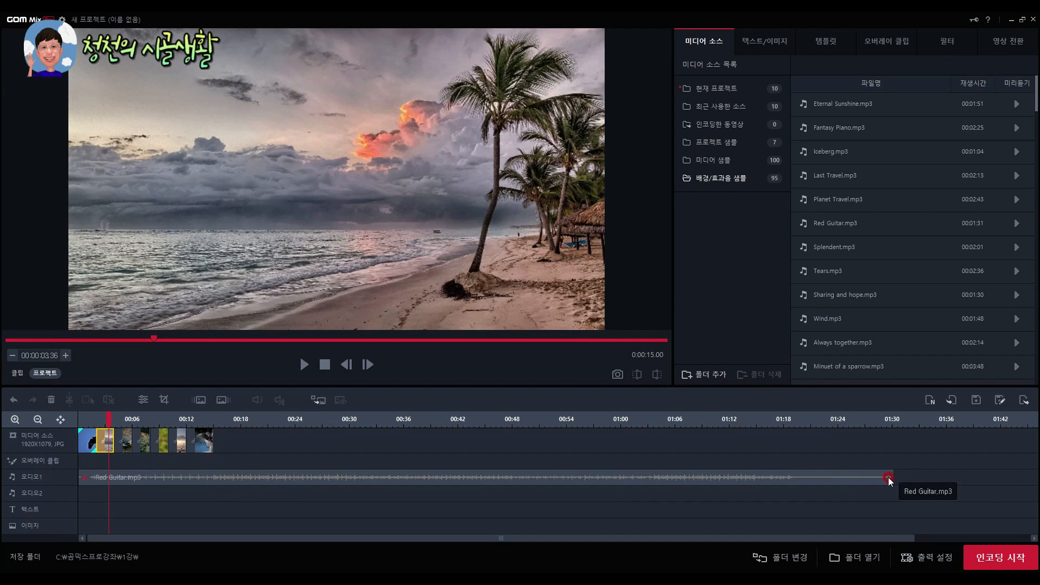
left_click(838, 476)
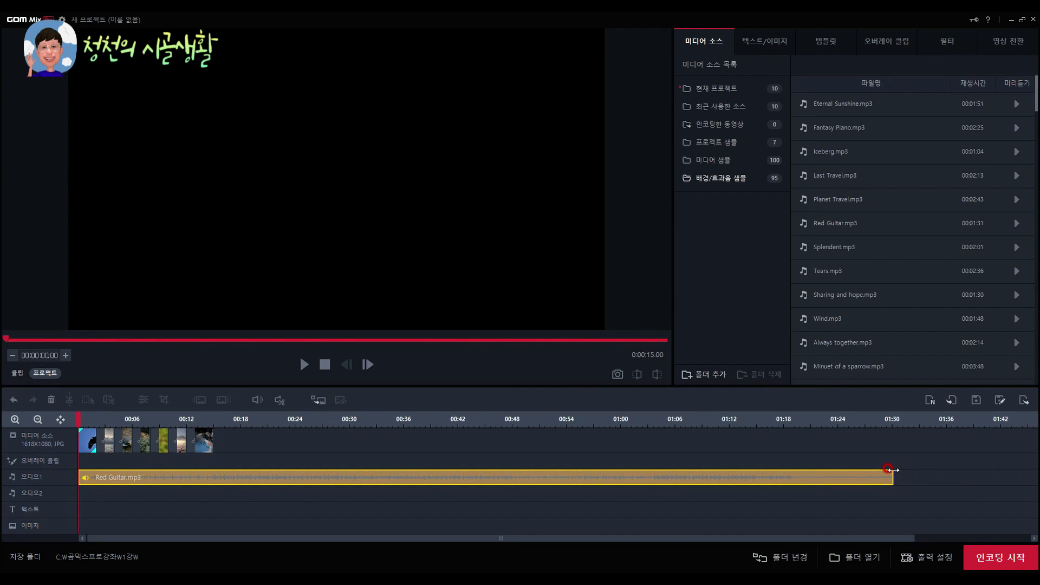
left_click_drag(892, 478, 214, 483)
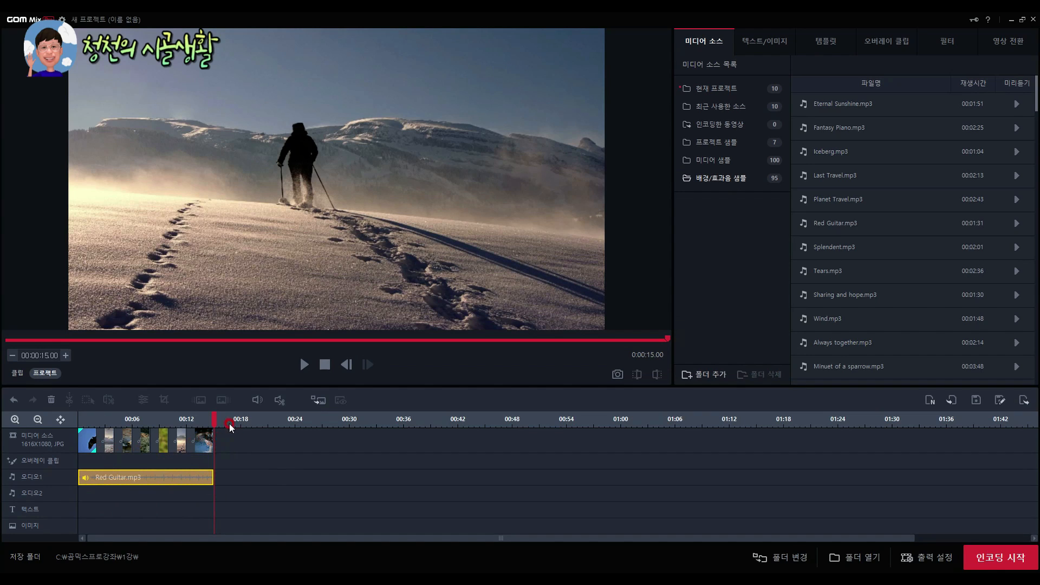
Step: Add a text clip reading 독수리 at 0.28 seconds over the first image, the eagle
left_click(15, 420)
left_click(14, 421)
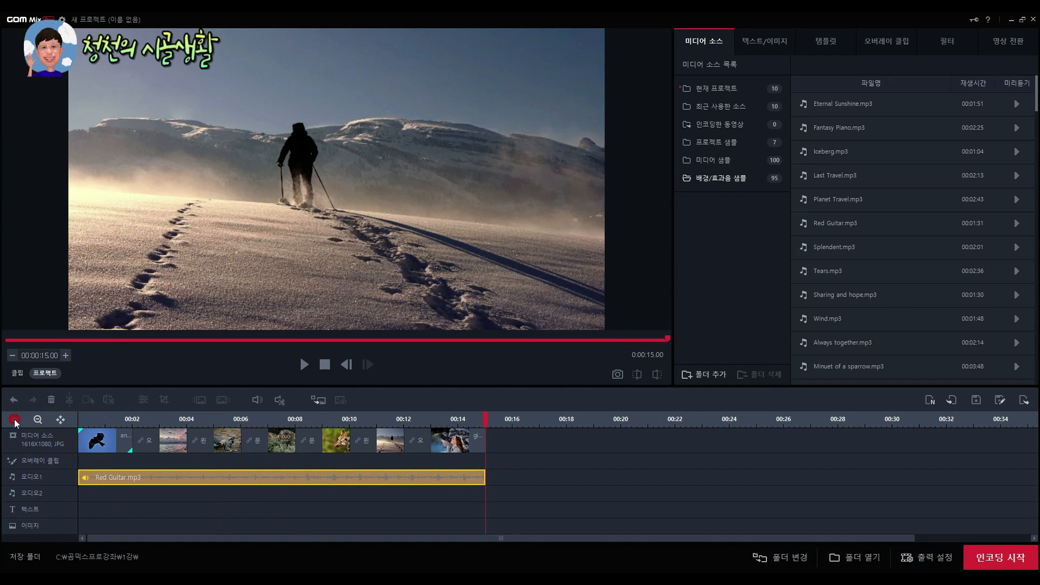
left_click(14, 420)
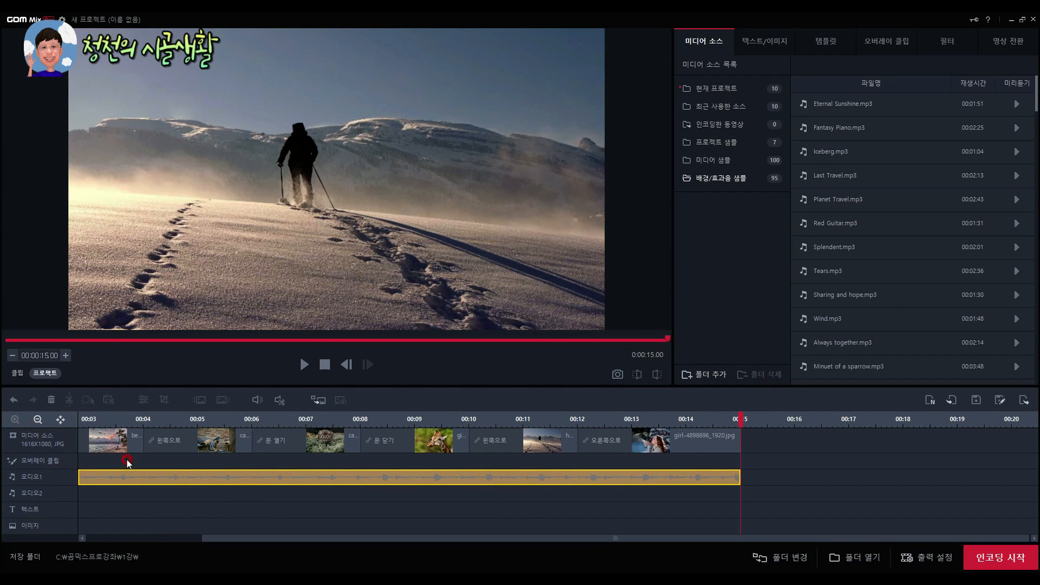
left_click_drag(216, 544, 79, 528)
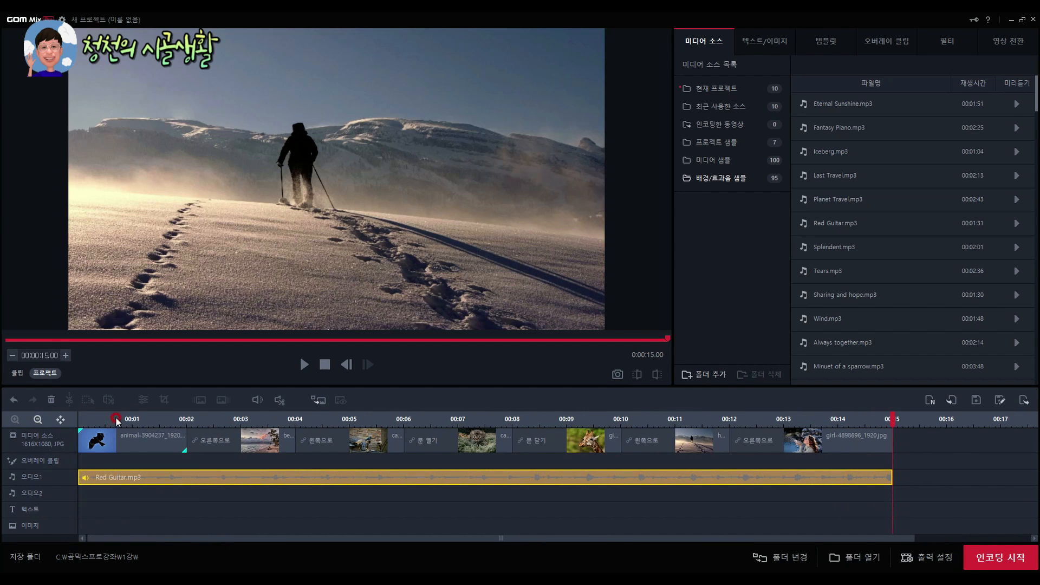
left_click(136, 419)
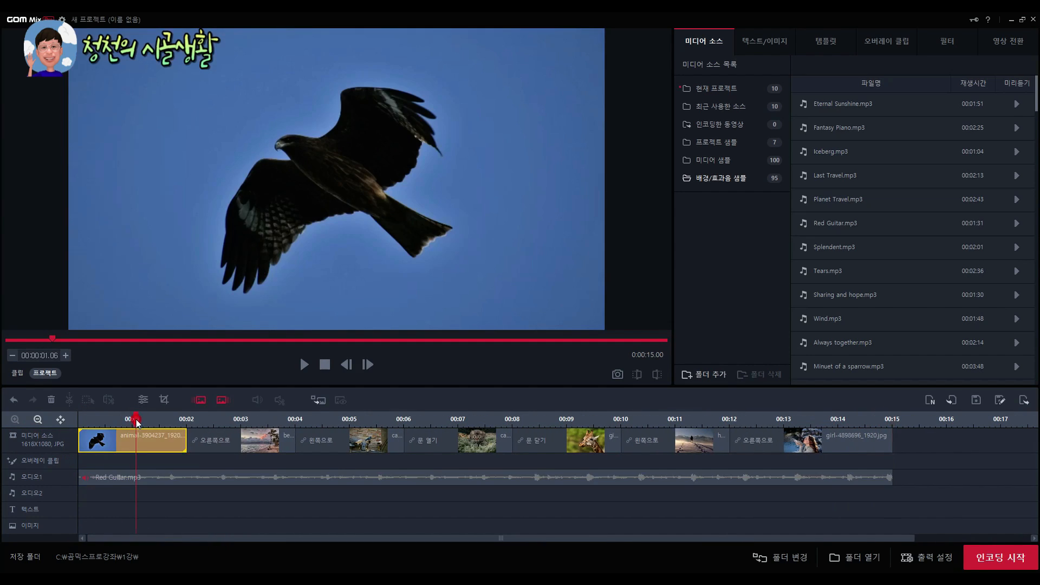
left_click(94, 419)
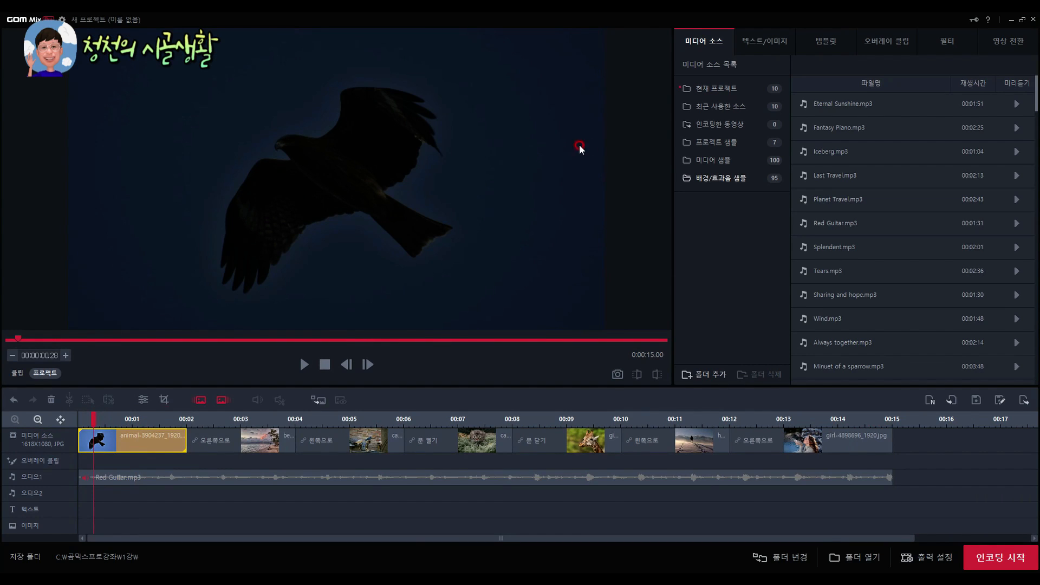
left_click(749, 41)
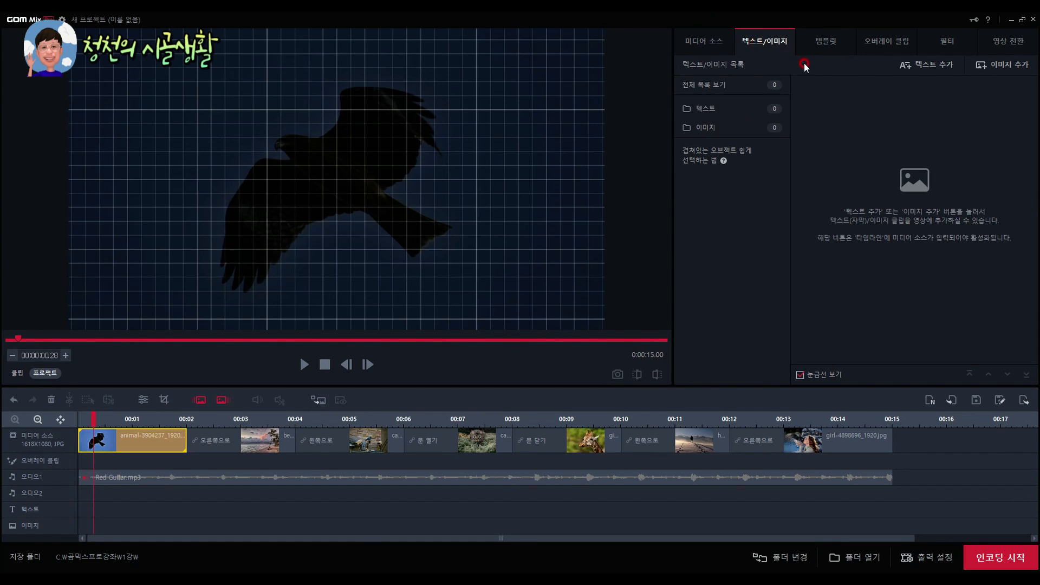
left_click(943, 67)
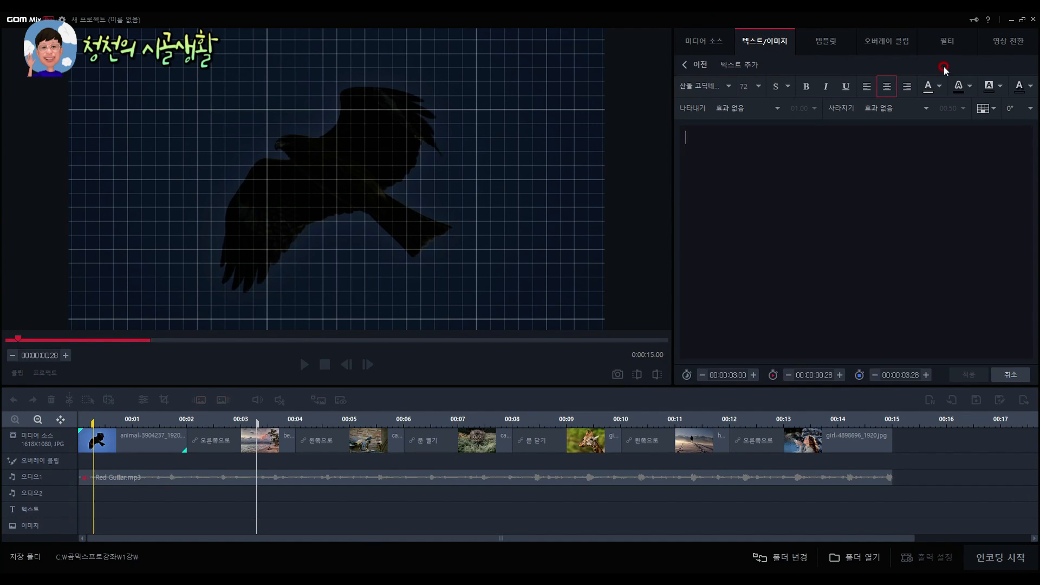
left_click(683, 138)
type("더ㅗ")
key("BackSpace")
key("BackSpace")
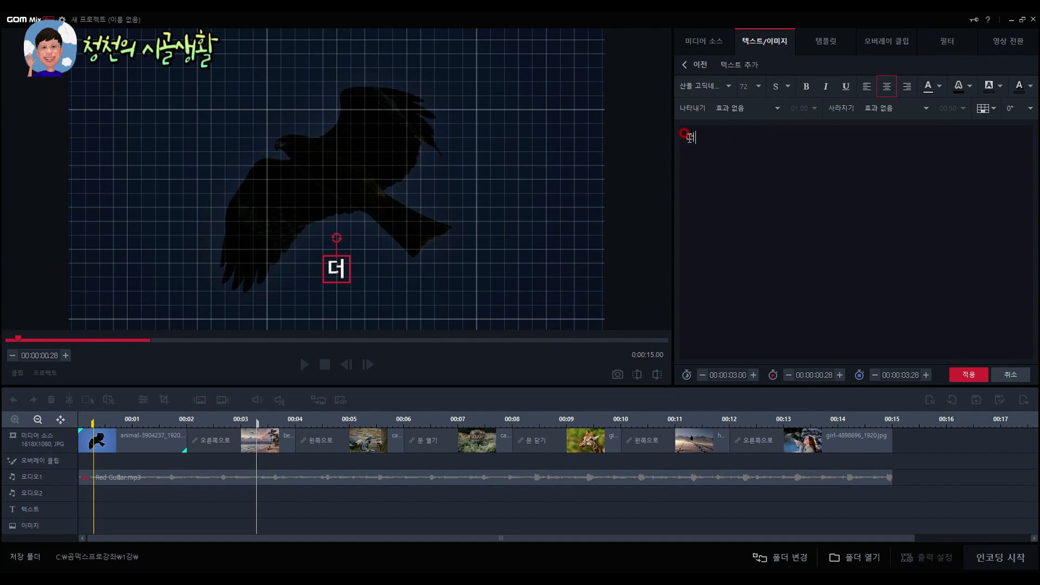
type("독수리")
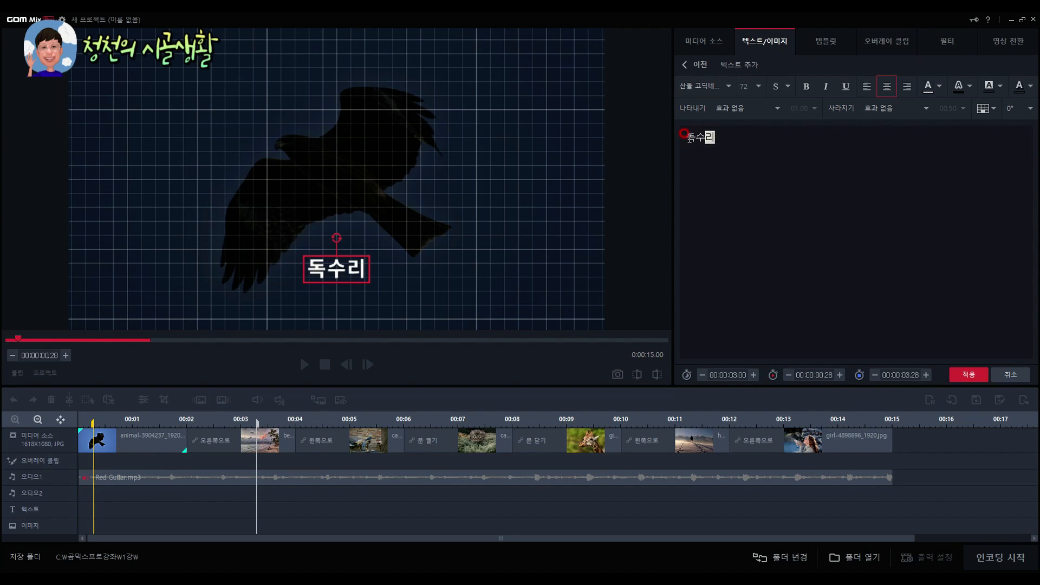
left_click(969, 375)
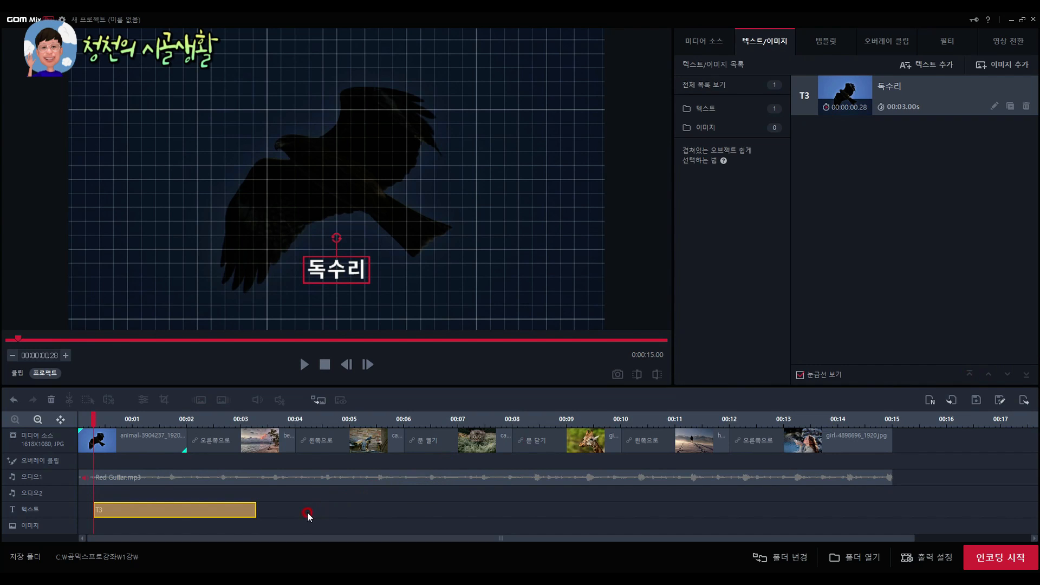
Step: Shift the 독수리 text clip to the very start of the timeline and shorten it to 1.45 seconds
left_click_drag(154, 509, 140, 511)
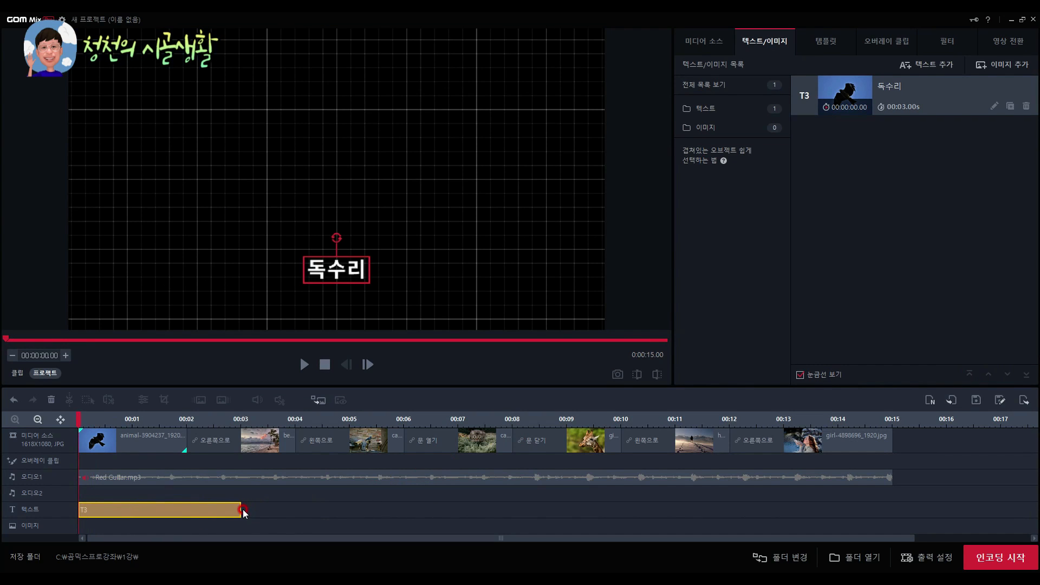
left_click_drag(241, 510, 156, 507)
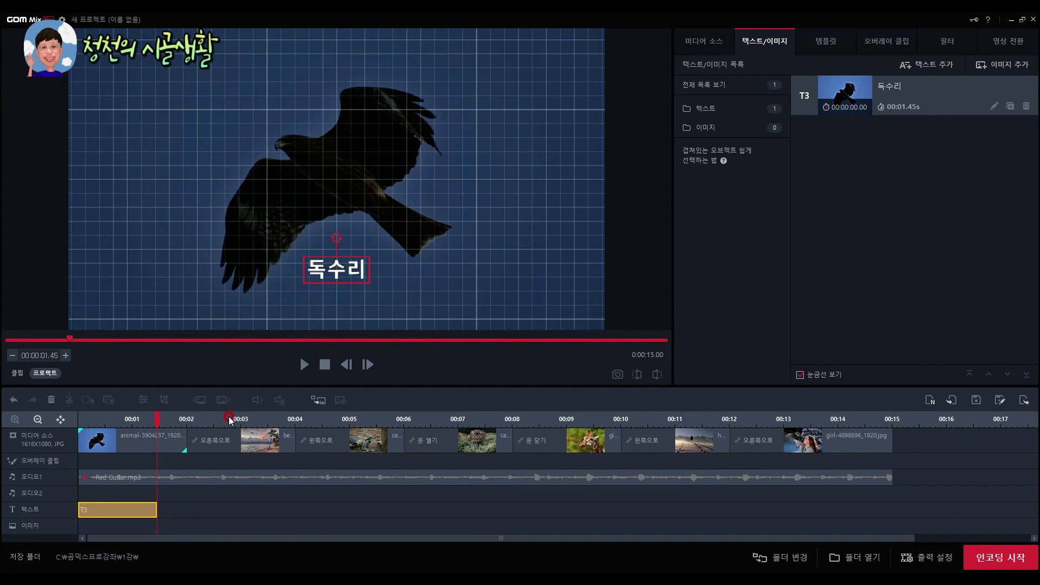
Step: Add a text clip reading 해변 at 2.47 seconds over the beach image
left_click(211, 419)
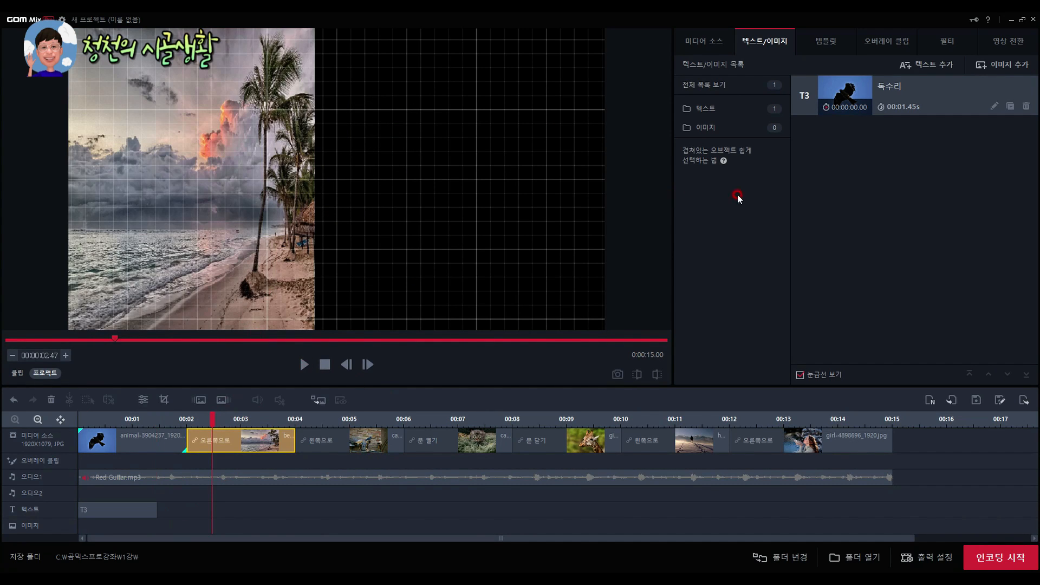
left_click(927, 65)
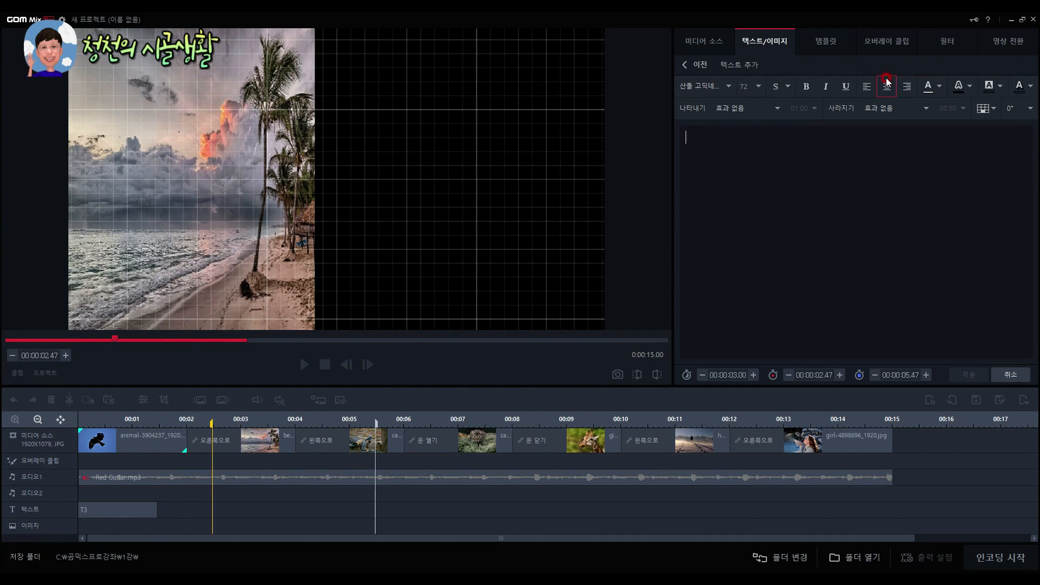
type("해변")
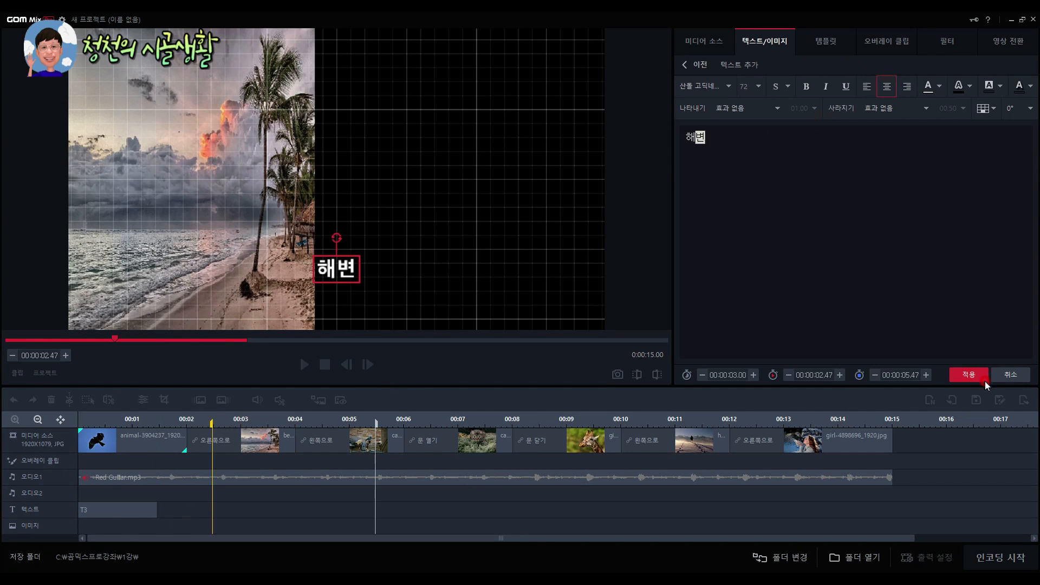
left_click(968, 374)
Step: Move the 해변 text clip to start at 3.00 seconds and shorten it to 0.91 seconds
left_click_drag(287, 508, 317, 512)
left_click(395, 508)
left_click_drag(395, 509, 284, 512)
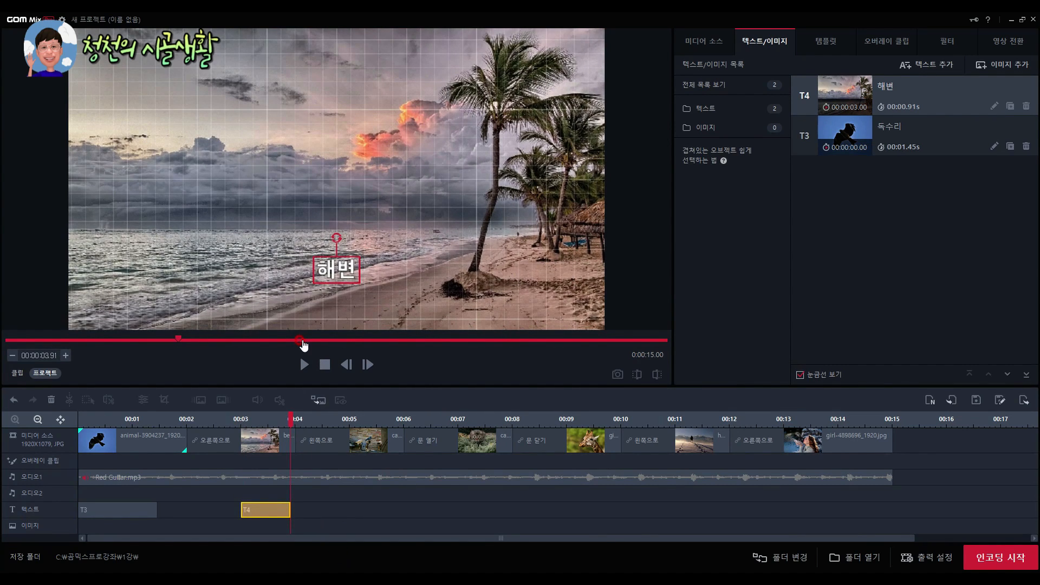
Step: Play the project from the start to review how both text clips appear over the images
left_click(325, 365)
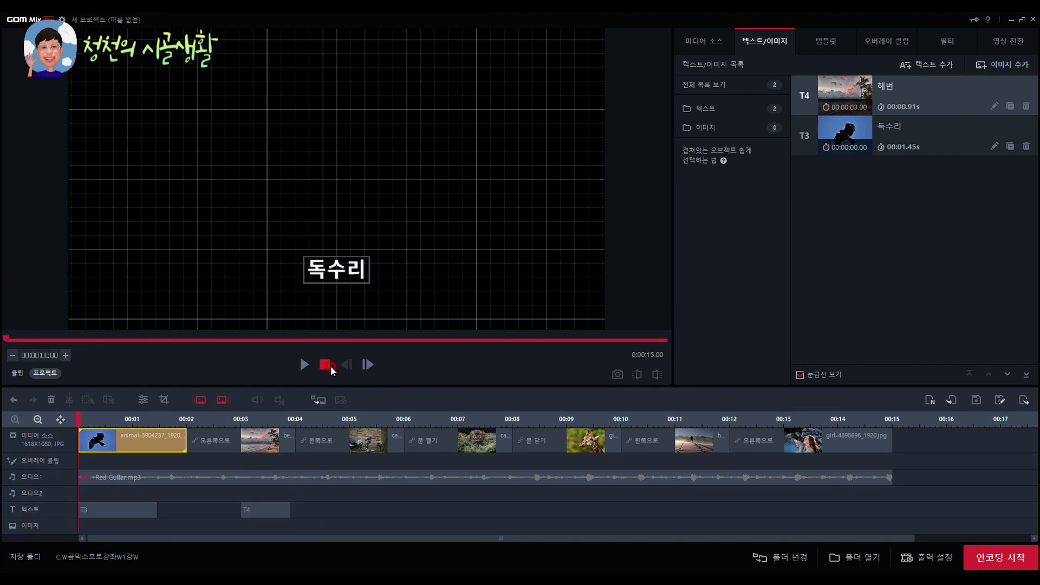
left_click(302, 364)
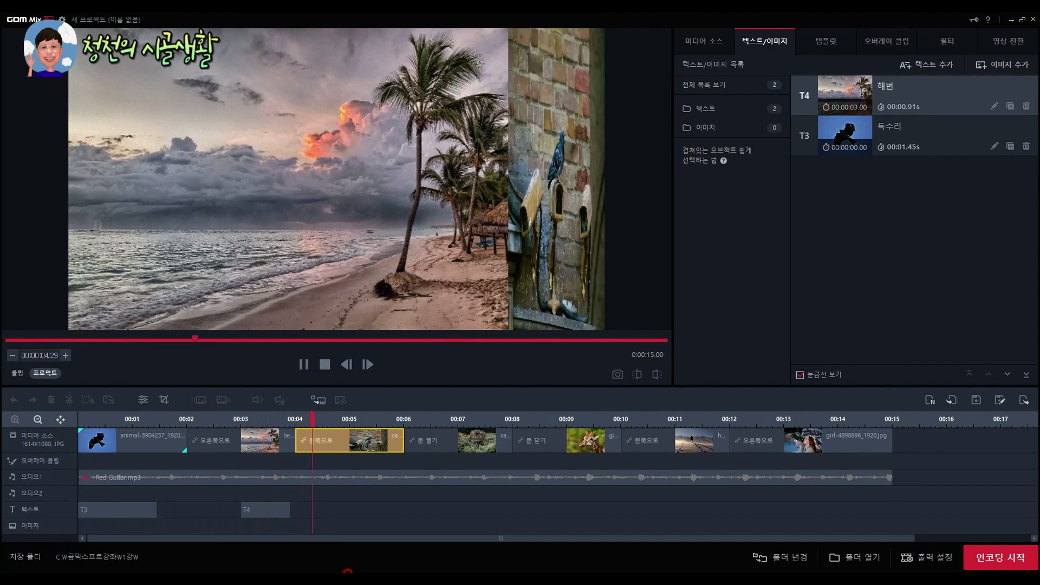
left_click(327, 364)
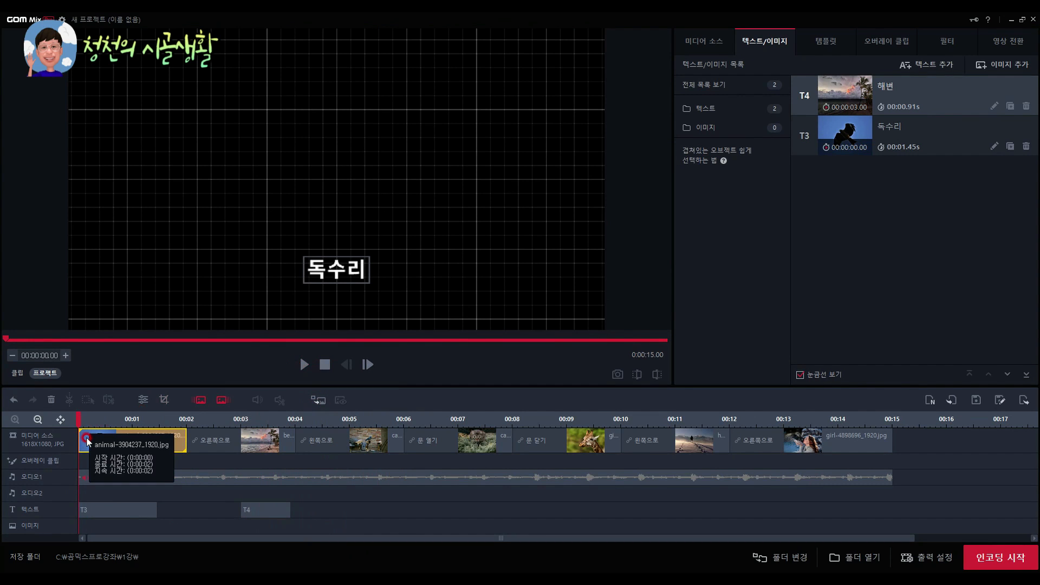
left_click(302, 366)
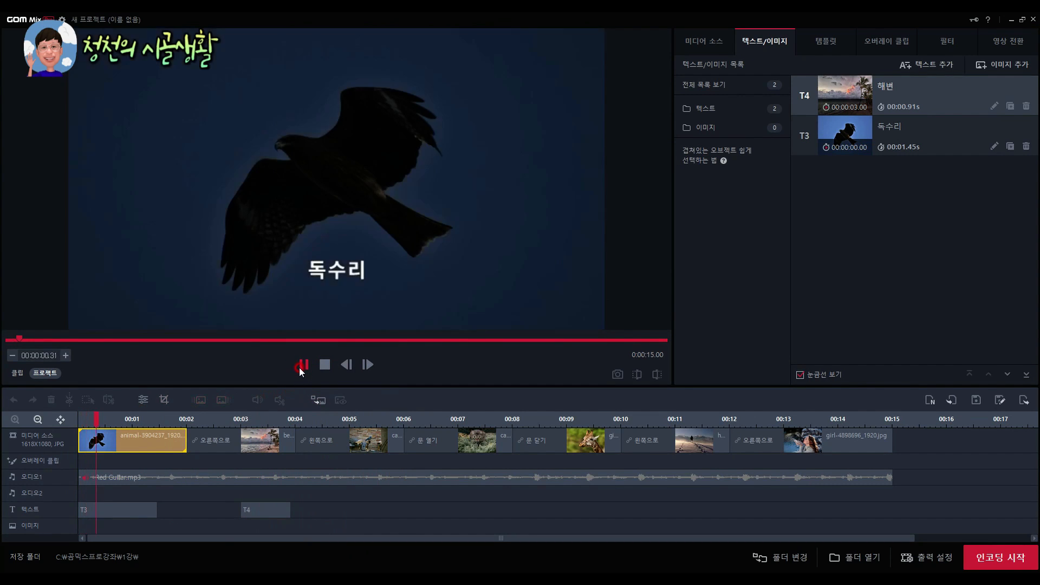
left_click(304, 369)
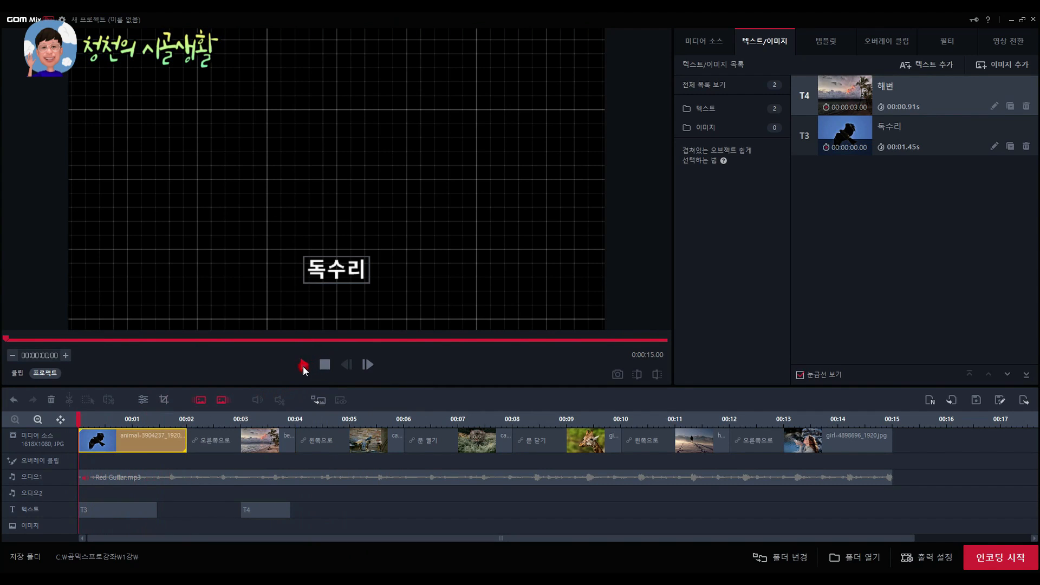
Step: Apply the 서서히 나타나기 appearance effect to the 독수리 text clip and preview the project from the start
left_click(93, 438)
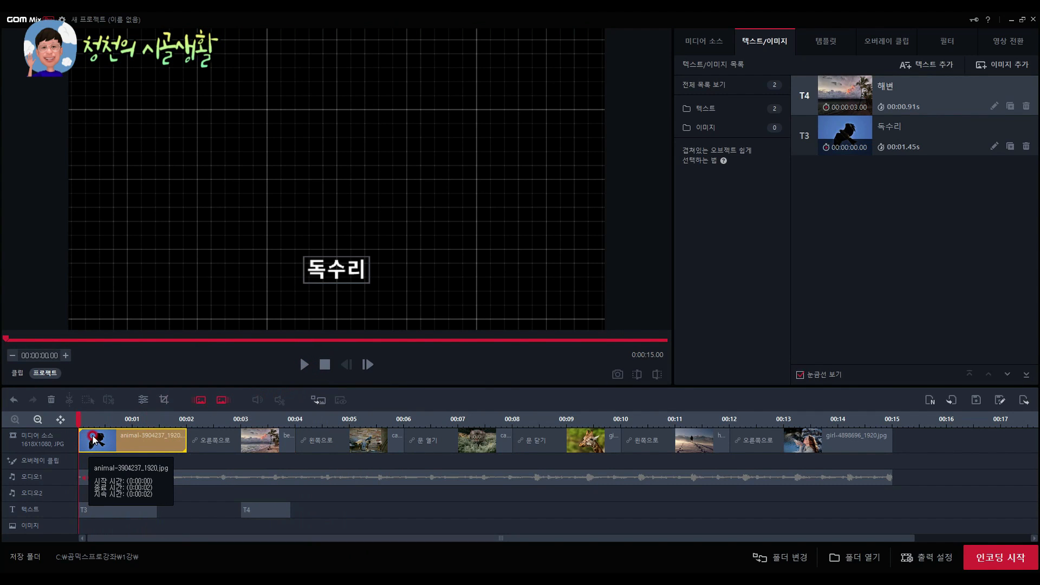
left_click(97, 511)
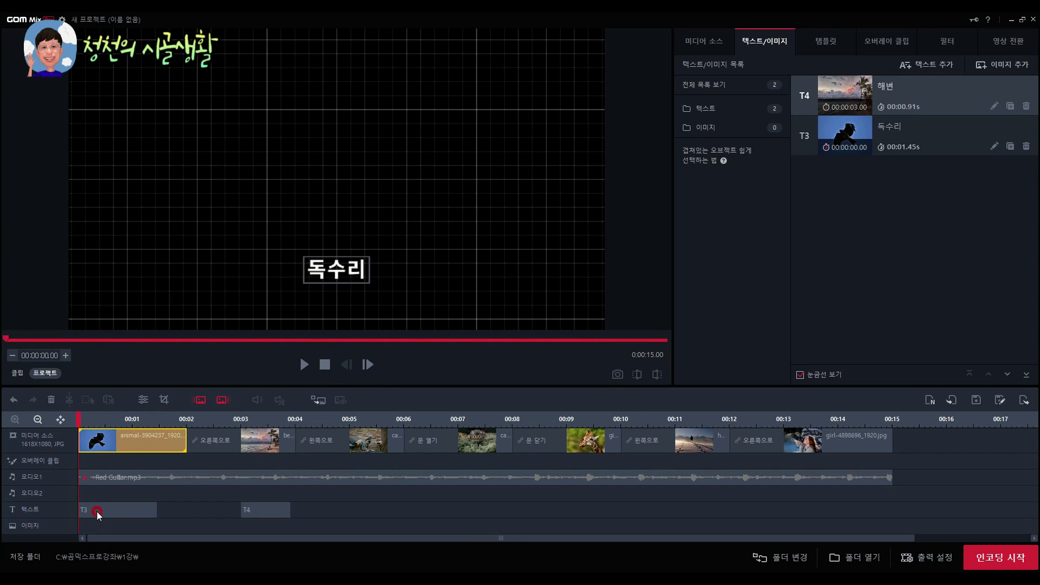
left_click(95, 510)
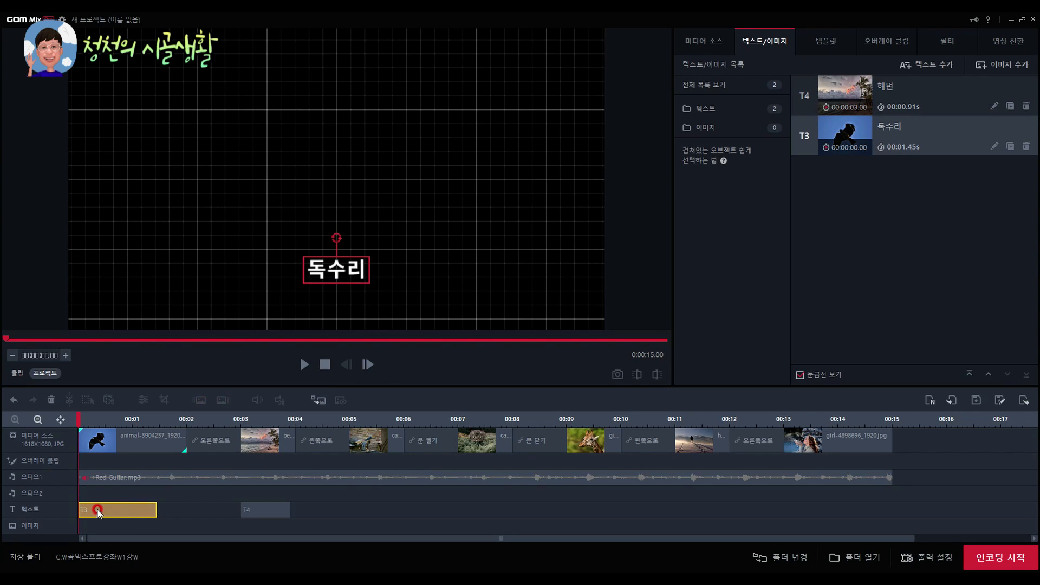
double_click(98, 512)
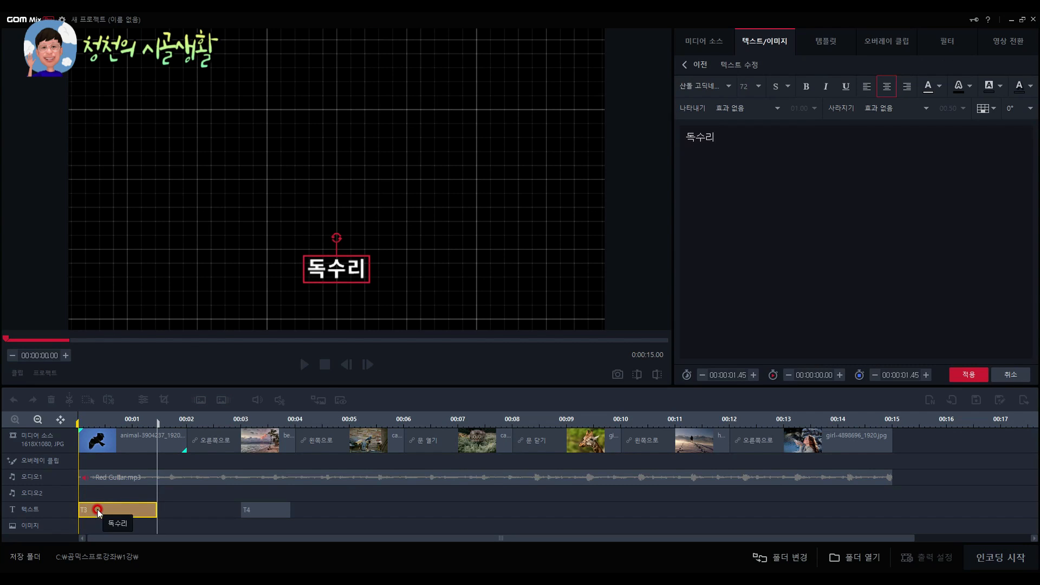
left_click(709, 190)
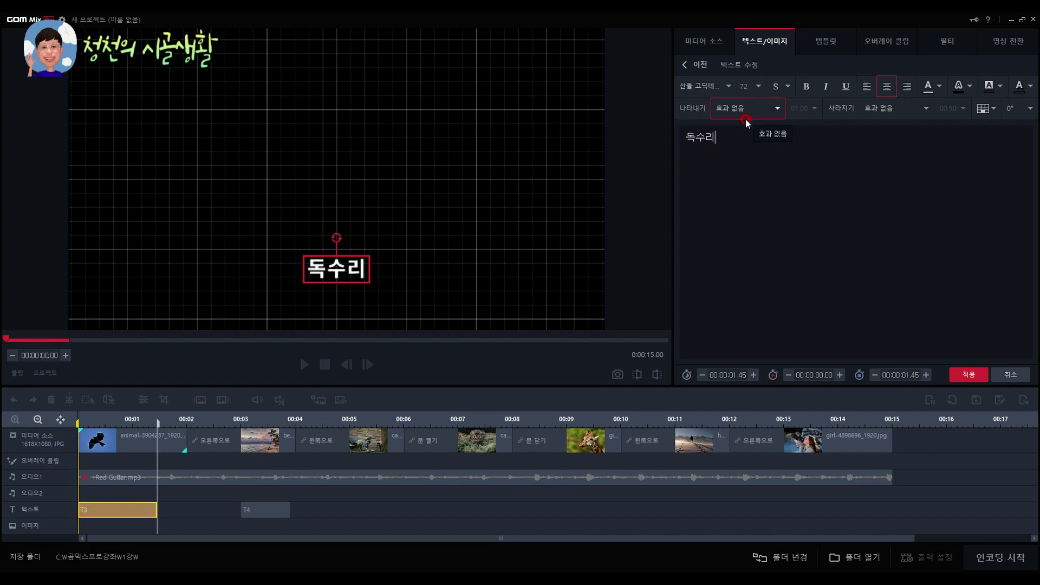
left_click(778, 107)
left_click(745, 144)
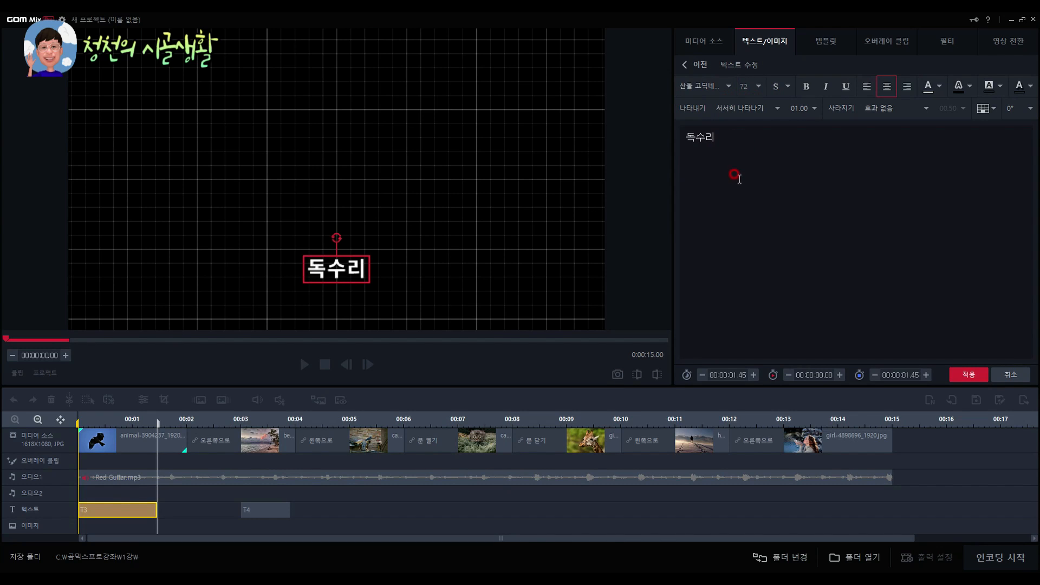
left_click(967, 374)
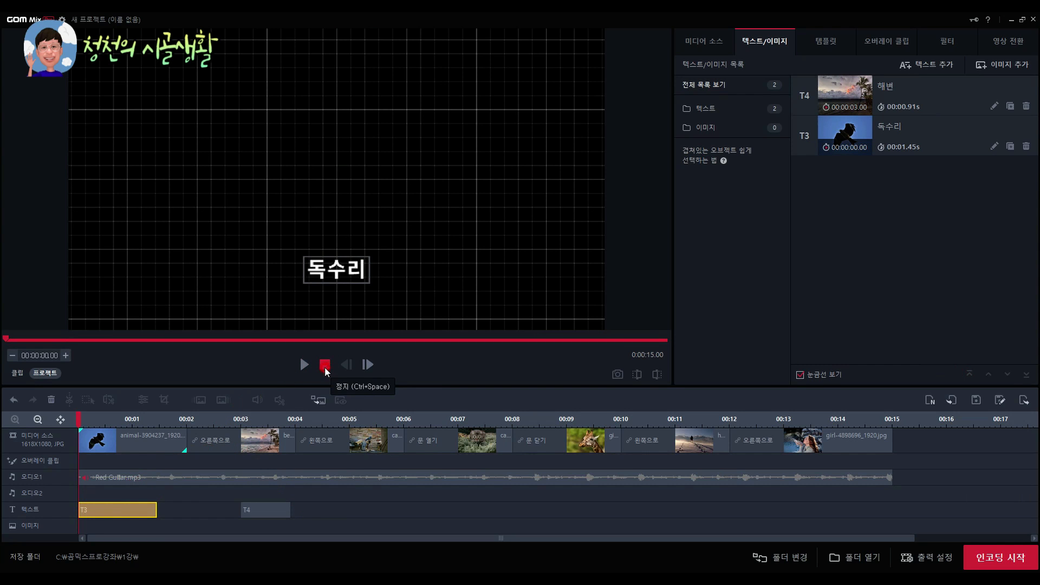
left_click(302, 365)
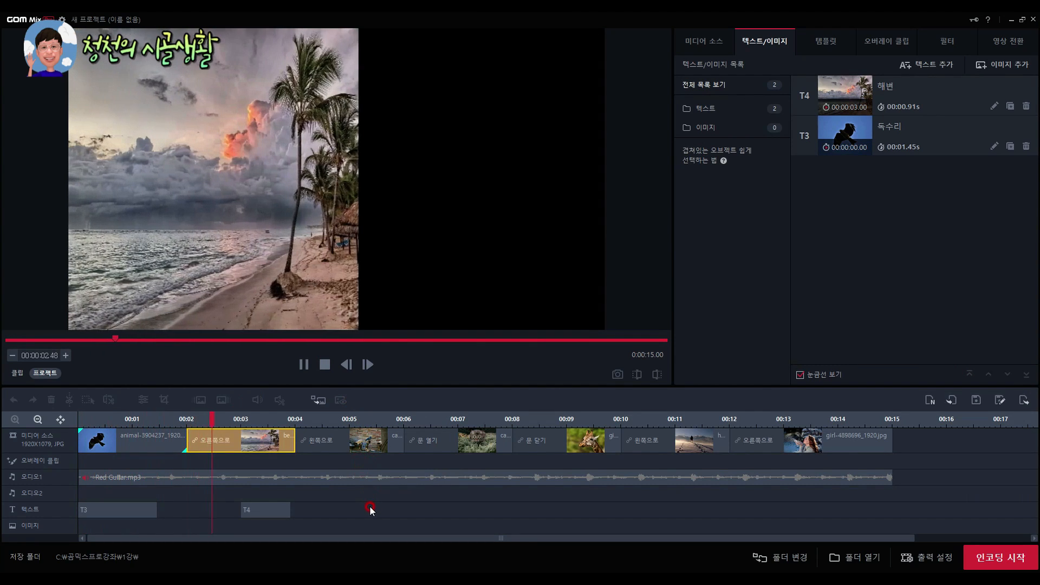
Step: Stop the preview and examine the appearance and disappearance effect options for the 해변 text clip, leaving its settings unapplied
left_click(321, 366)
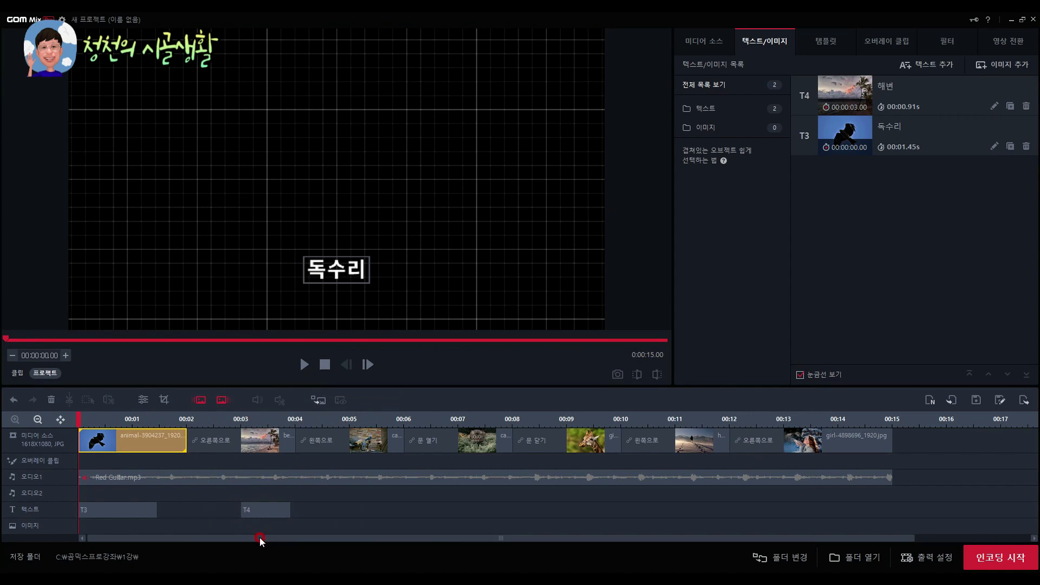
left_click(110, 509)
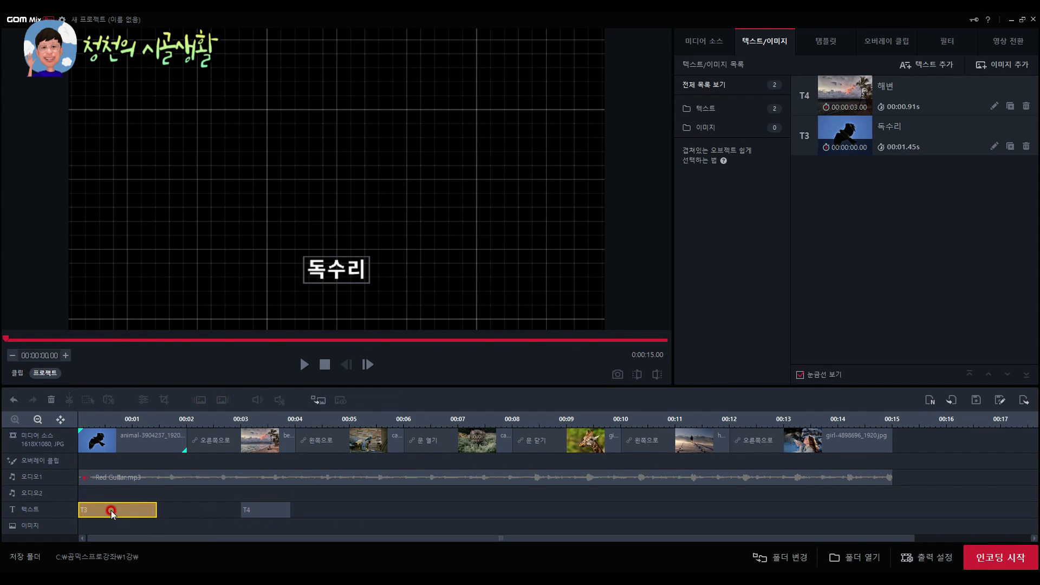
left_click(262, 512)
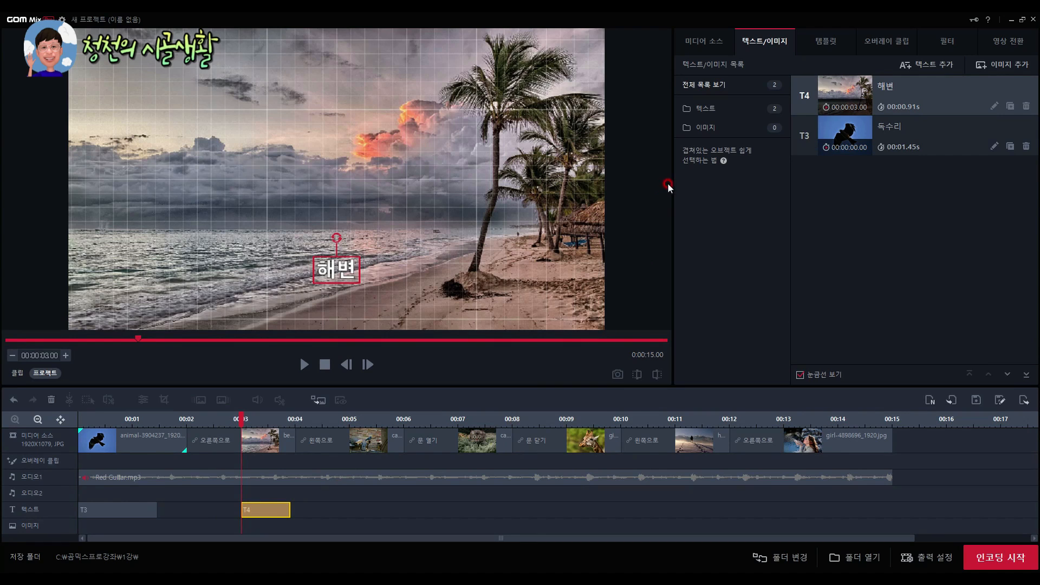
double_click(277, 518)
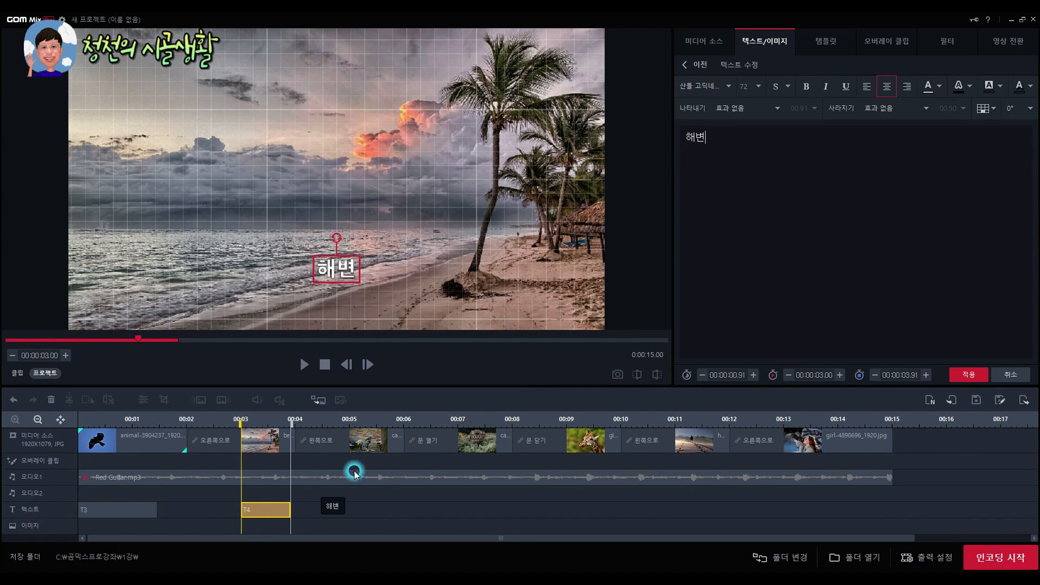
left_click(777, 109)
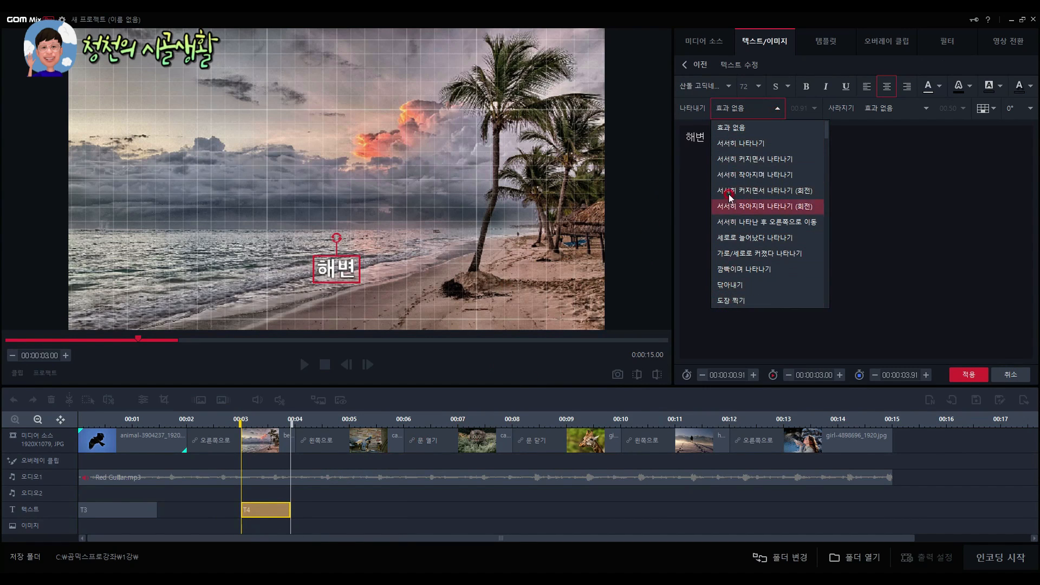
left_click(926, 108)
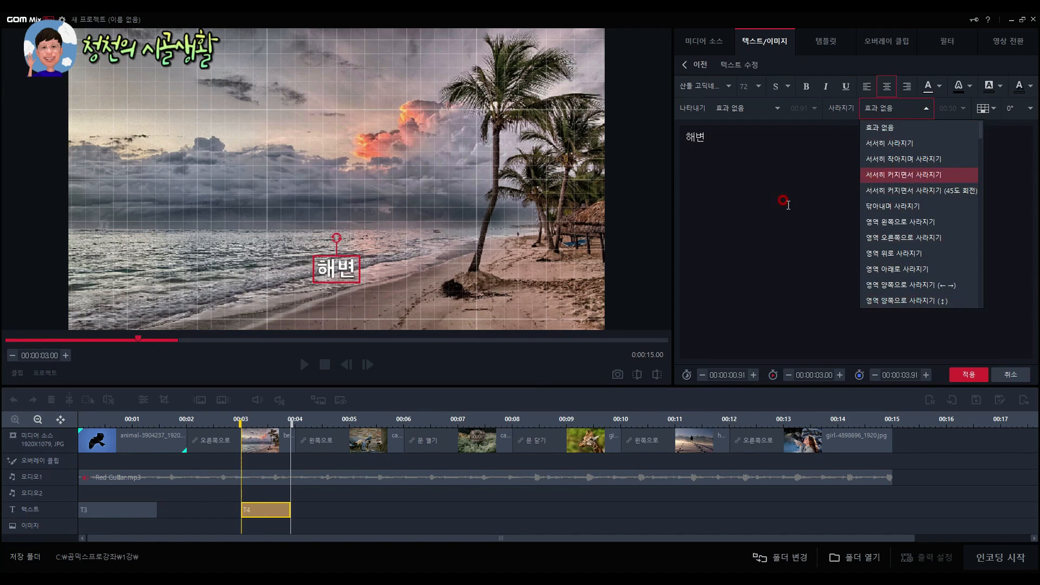
left_click(785, 201)
left_click(1002, 376)
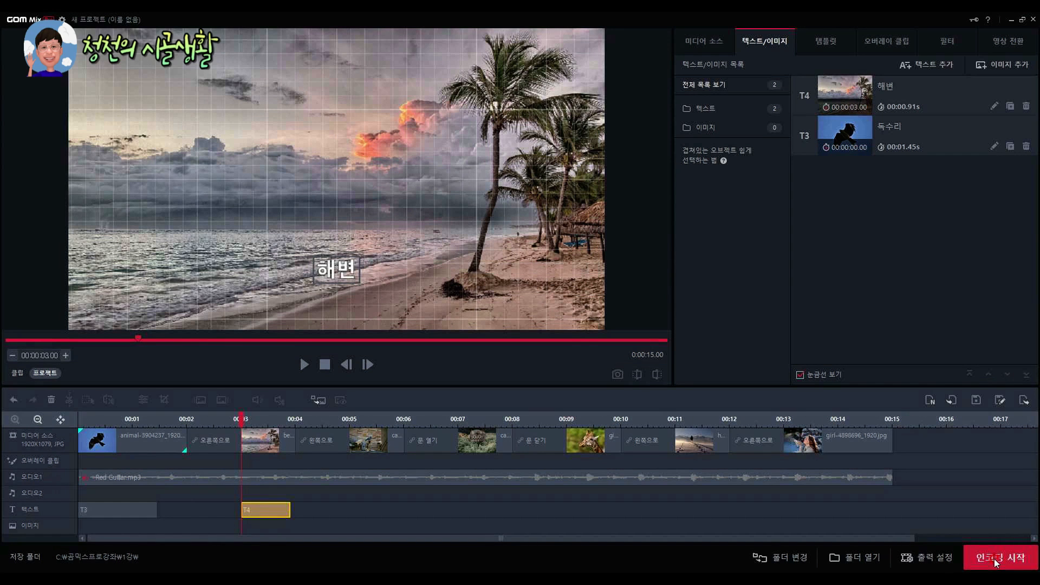
Step: Open the output settings and look through the codec, video and sound options for the MP4 export
left_click(931, 561)
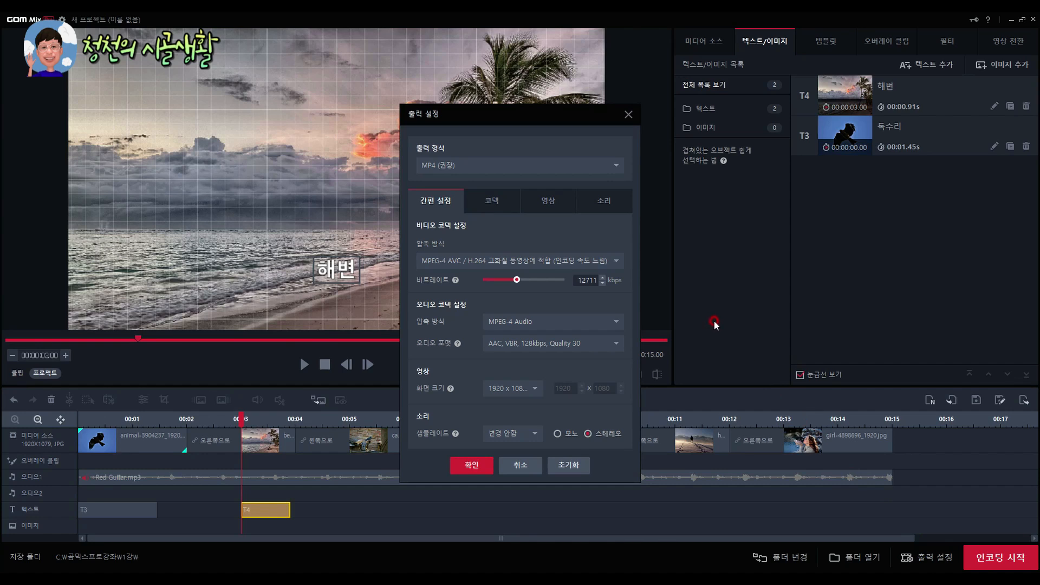
left_click(492, 202)
left_click(546, 201)
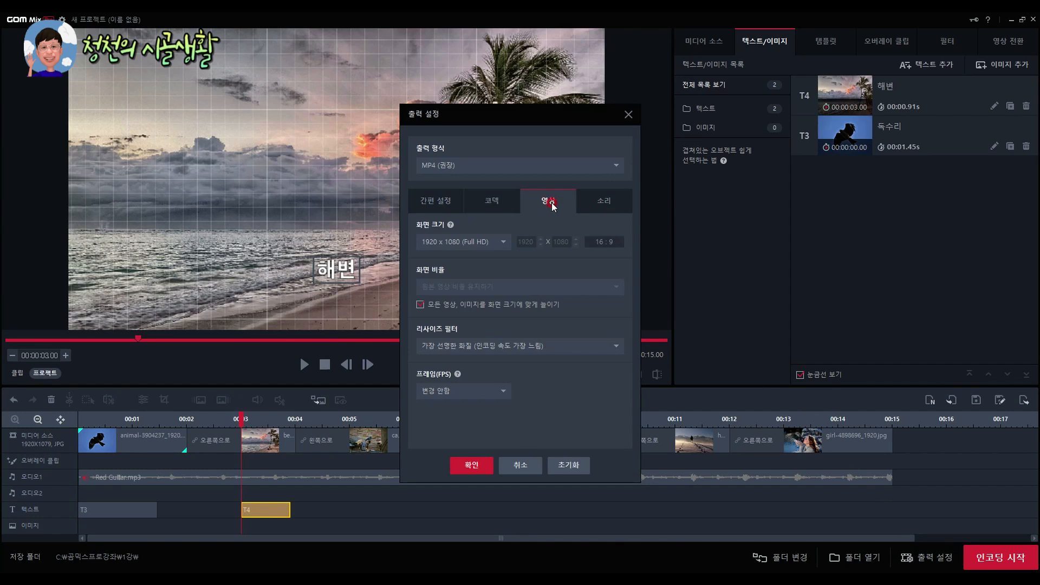
left_click(596, 205)
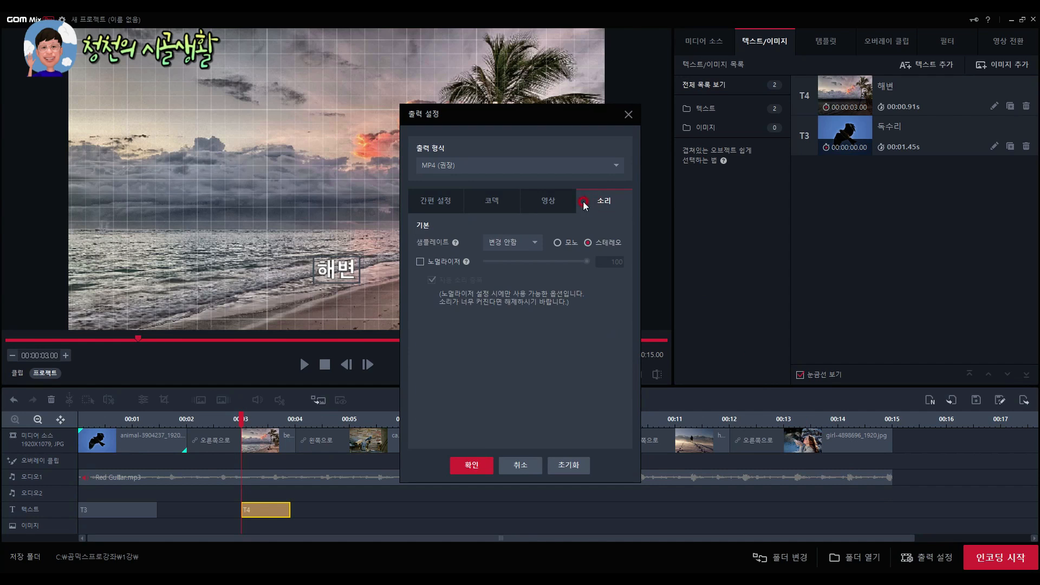
Step: Examine the output video codec's compression method and bitrate settings
left_click(487, 202)
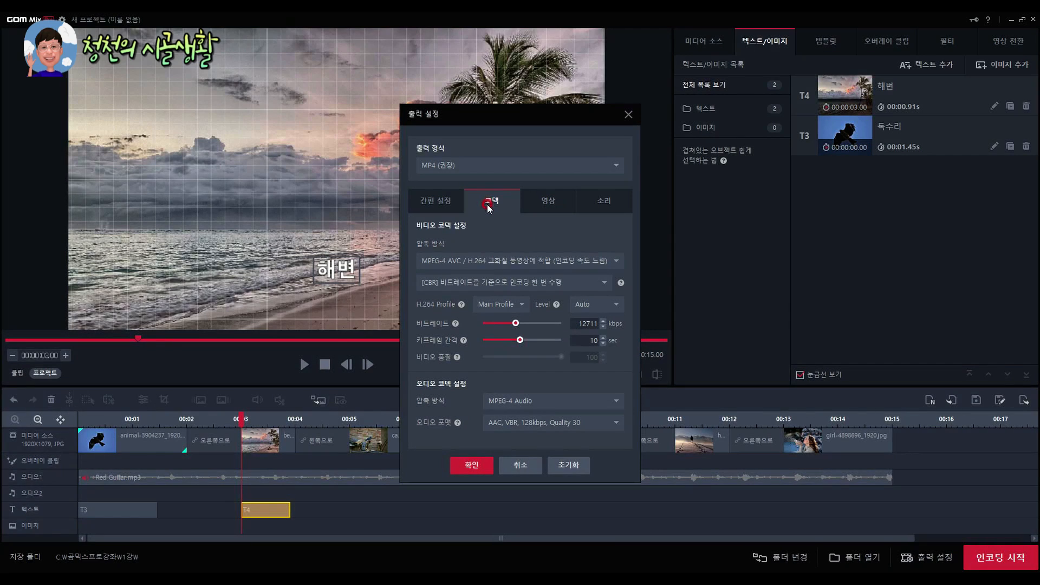
left_click(604, 265)
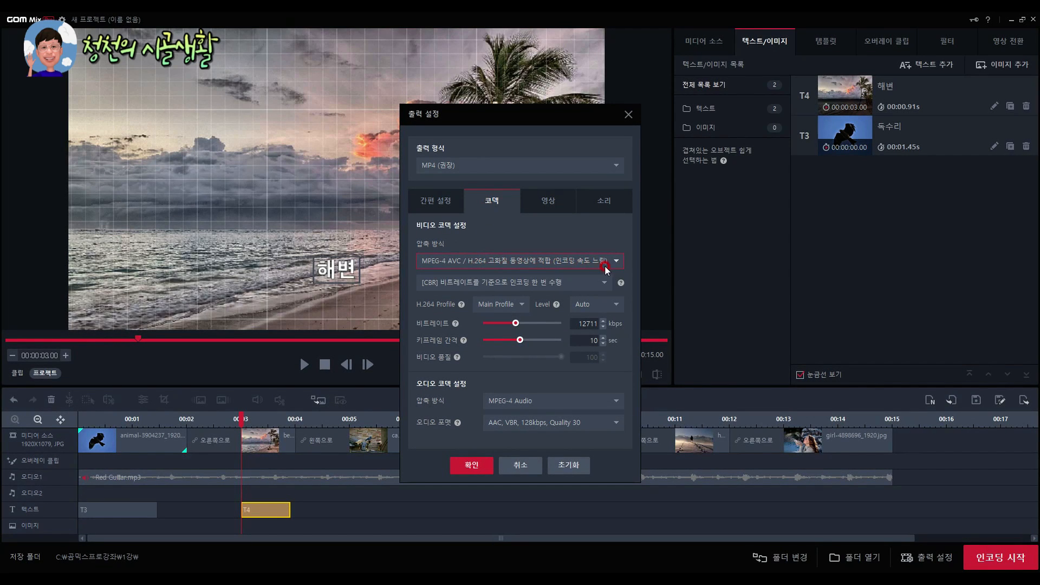
left_click(481, 331)
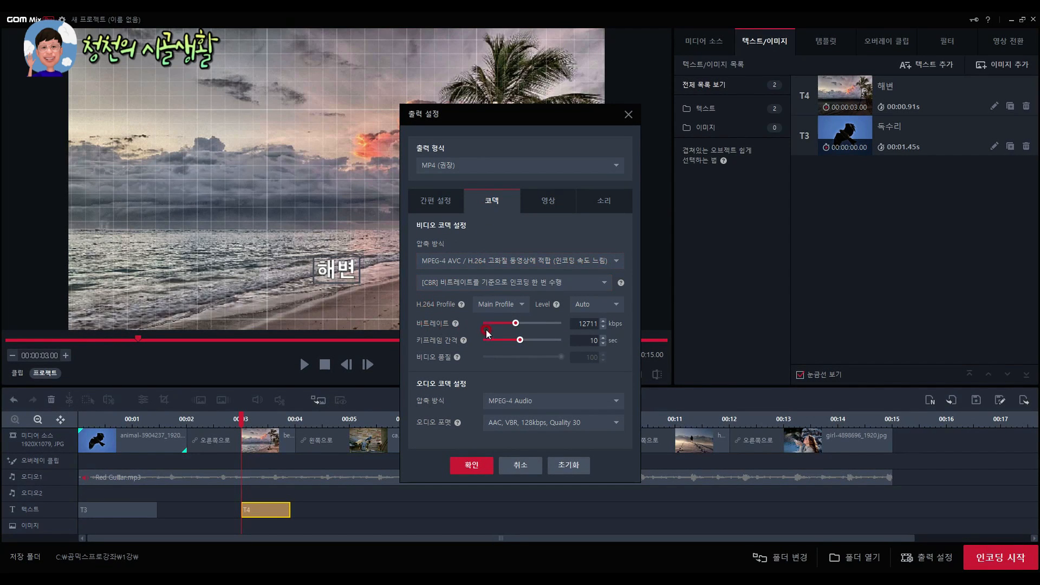
left_click(548, 323)
left_click(514, 323)
Step: Review the output screen size and the option to stretch all videos and images to fit, and accept the output settings
left_click(548, 203)
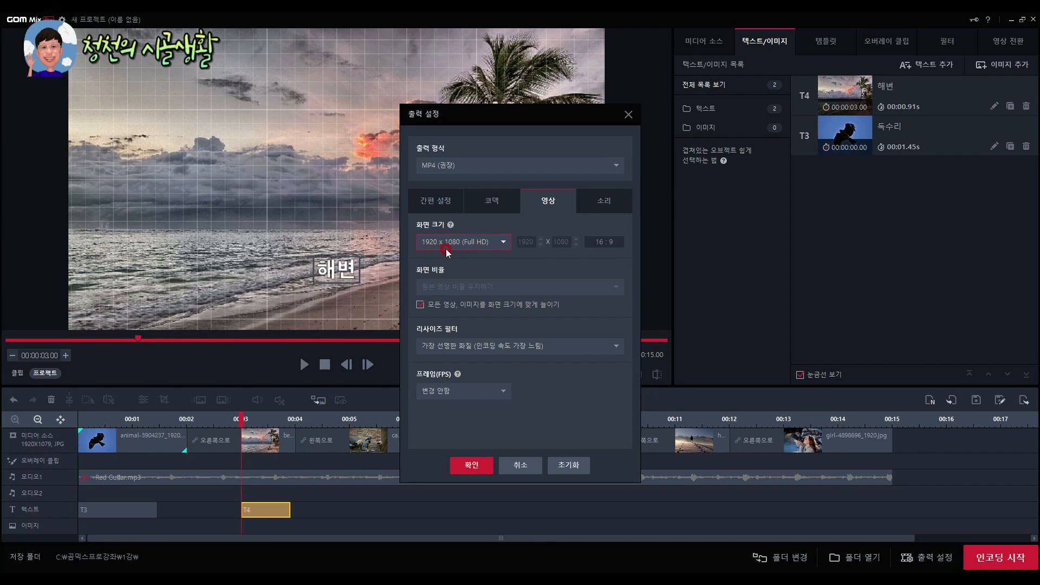
left_click(421, 306)
left_click(420, 313)
left_click(420, 306)
left_click(438, 204)
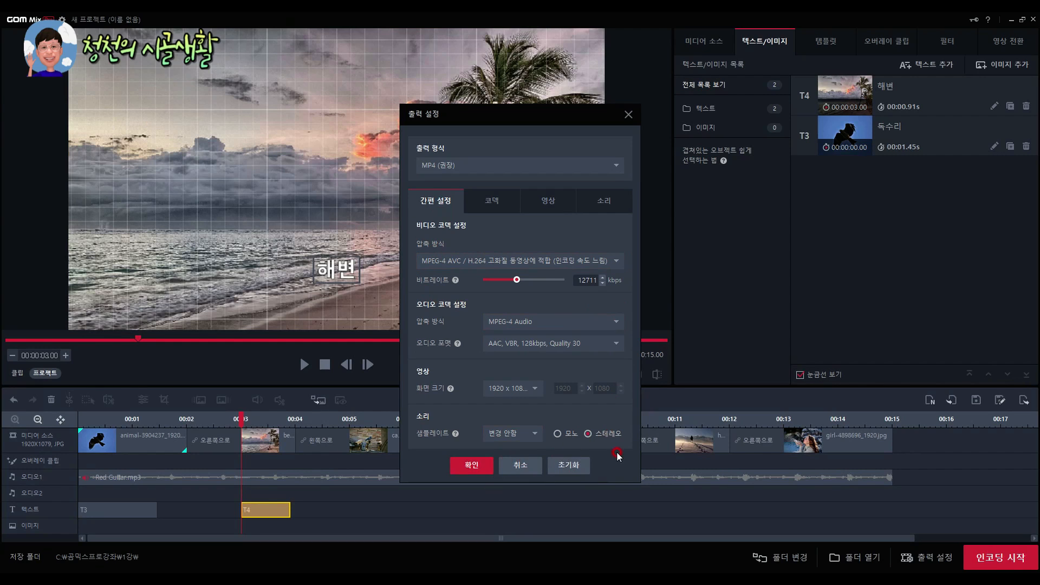
left_click(471, 466)
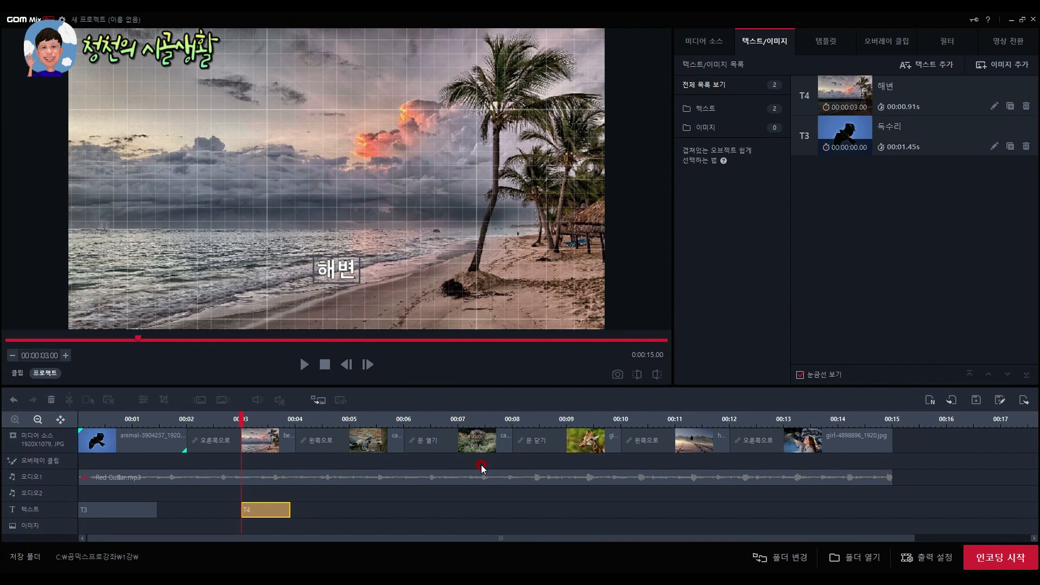
Step: Name the output file 1강 and encode the project to a video
left_click(999, 557)
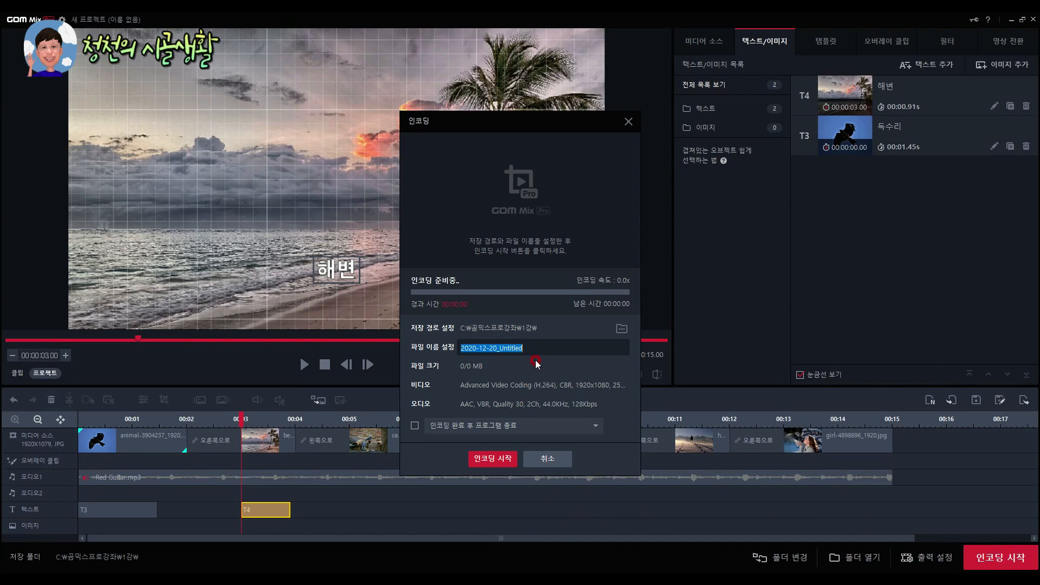
left_click(531, 348)
key("BackSpace")
key("BackSpace")
key("BackSpace")
key("BackSpace")
key("BackSpace")
key("BackSpace")
key("BackSpace")
key("BackSpace")
key("BackSpace")
key("BackSpace")
key("BackSpace")
key("BackSpace")
key("BackSpace")
key("BackSpace")
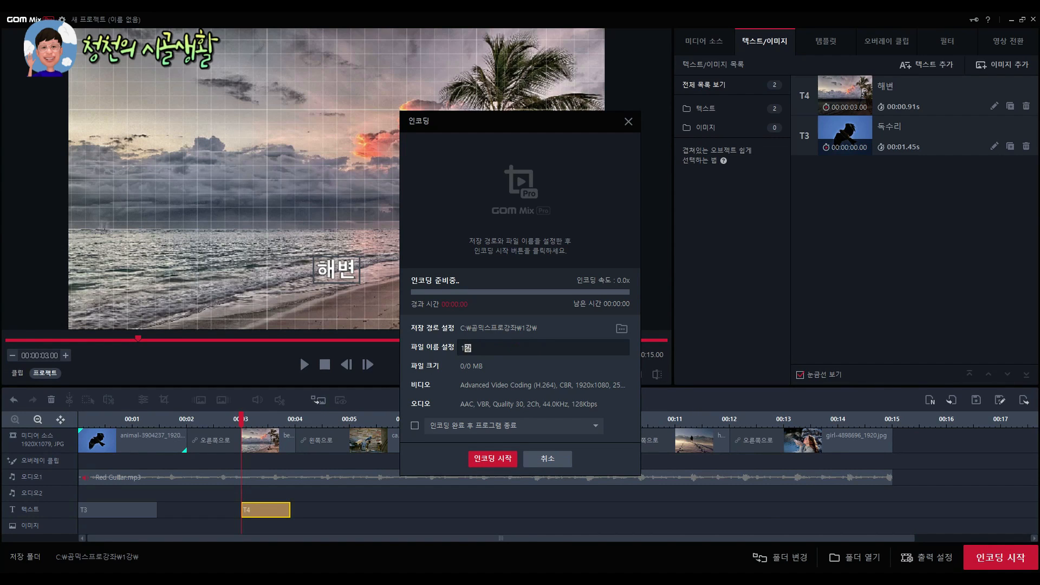
type("1강")
left_click(492, 459)
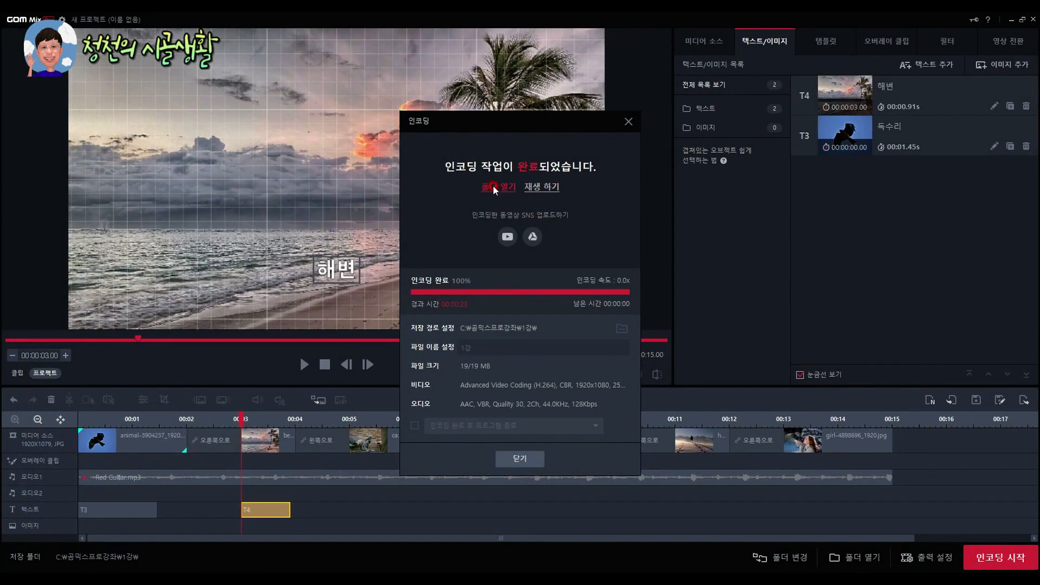
Step: Open the output folder and play the encoded video 1강
left_click(493, 187)
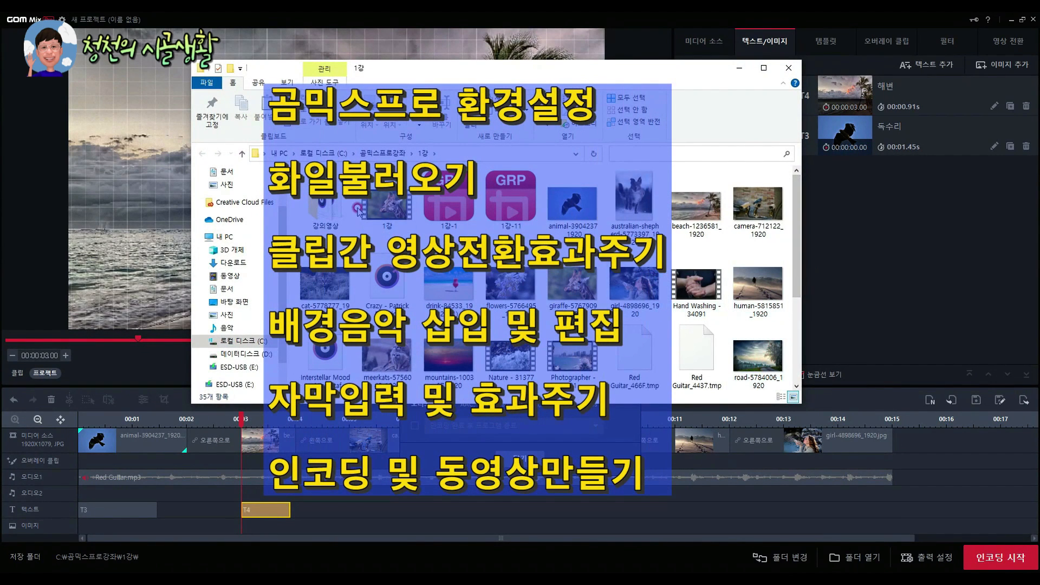
left_click(384, 211)
double_click(384, 210)
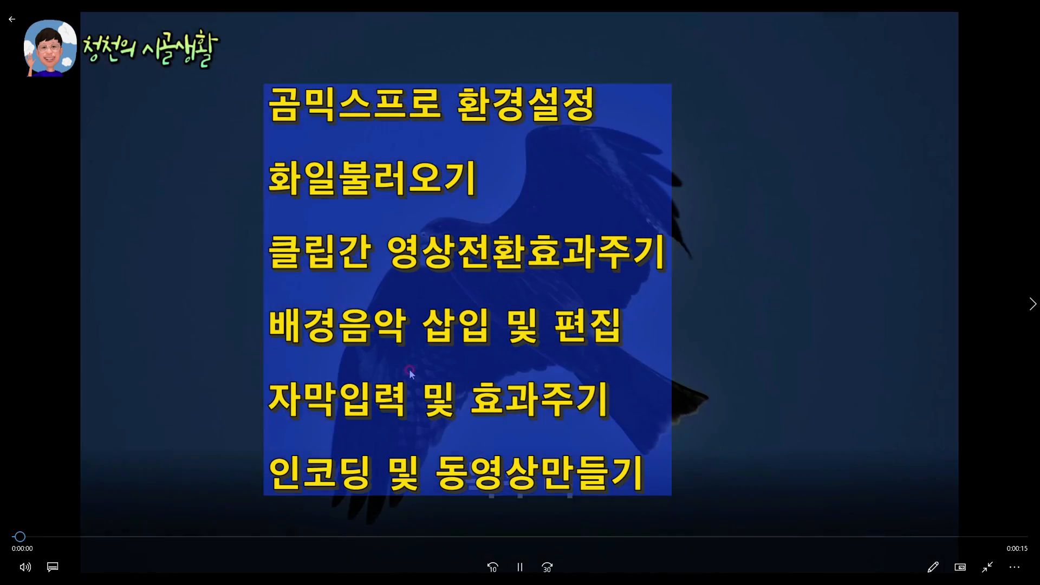